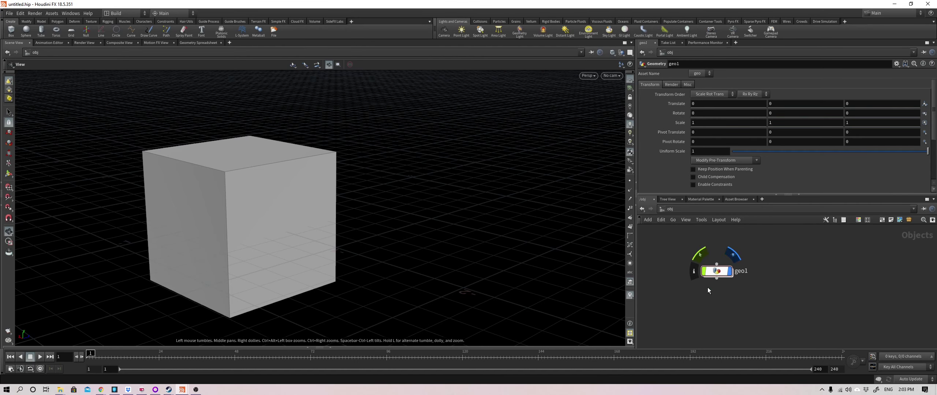
Open the network inside the geo1 geometry object.
{"action": "left_click_drag", "start_coordinate": [679, 250], "coordinate": [777, 310]}
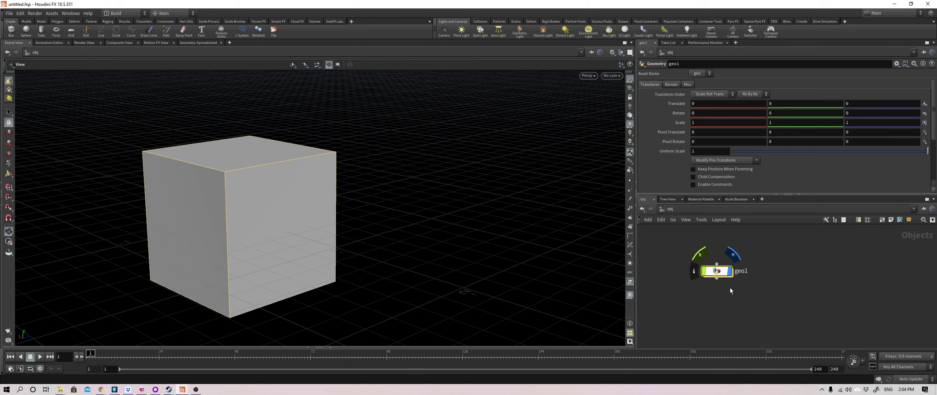
{"action": "left_click", "coordinate": [713, 296]}
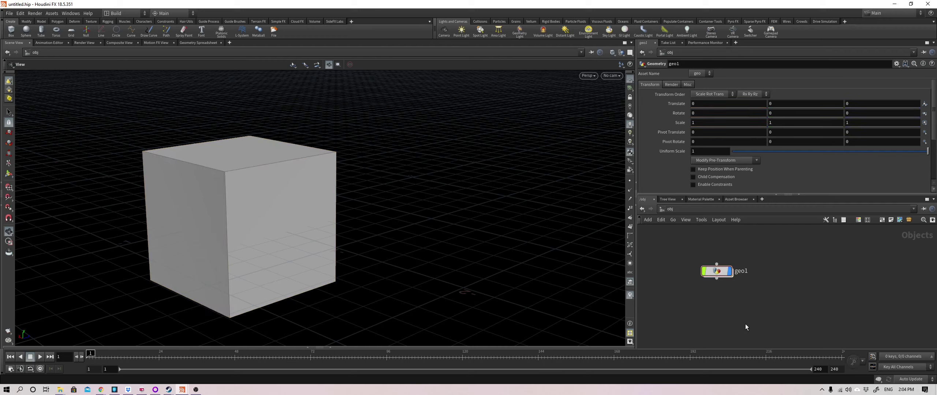
{"action": "mouse_move", "coordinate": [721, 269]}
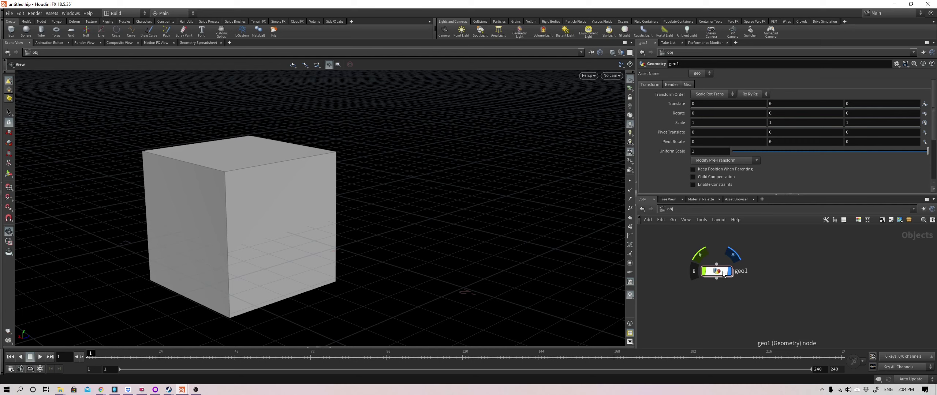
{"action": "double_click", "coordinate": [723, 273]}
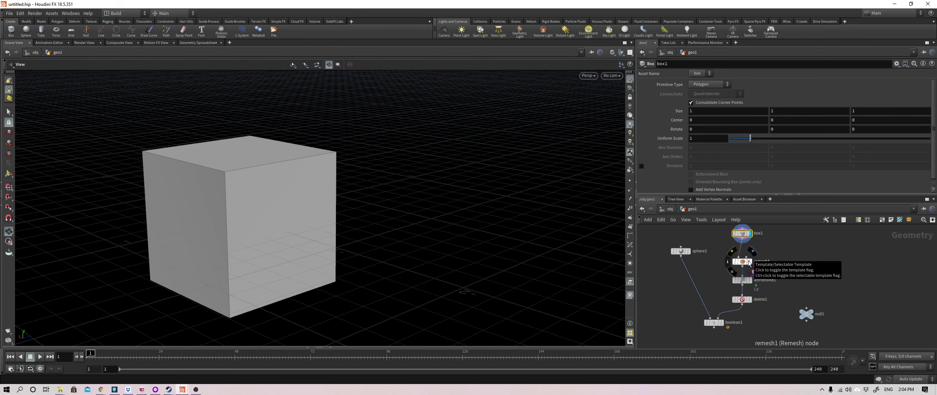
Display the remeshed box and the attribute noise result in turn, and inspect each from another angle.
{"action": "left_click", "coordinate": [749, 262]}
{"action": "left_click_drag", "start_coordinate": [495, 223], "coordinate": [517, 224]}
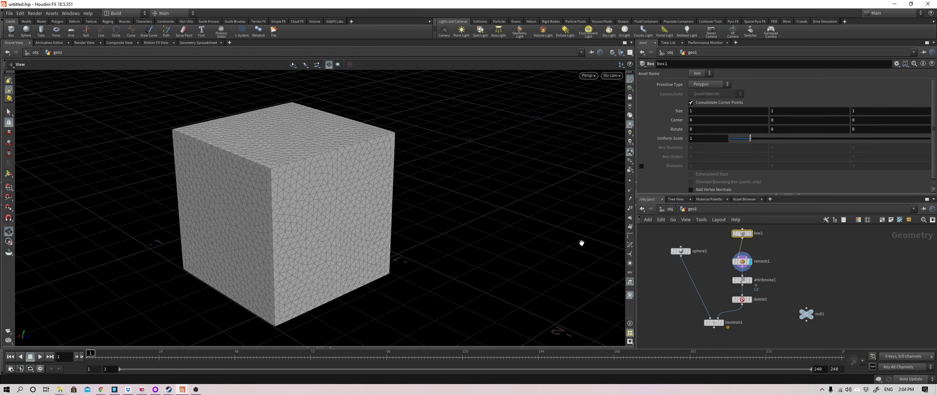
{"action": "left_click", "coordinate": [741, 280]}
{"action": "left_click", "coordinate": [749, 280]}
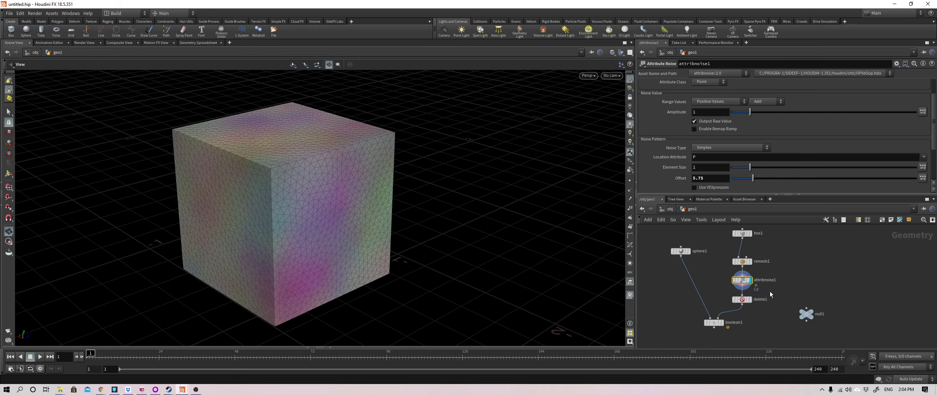
{"action": "left_click_drag", "start_coordinate": [432, 216], "coordinate": [391, 203]}
Display the delete1 node's result and inspect the remaining box surface from several angles.
{"action": "left_click", "coordinate": [750, 299]}
{"action": "left_click", "coordinate": [742, 299]}
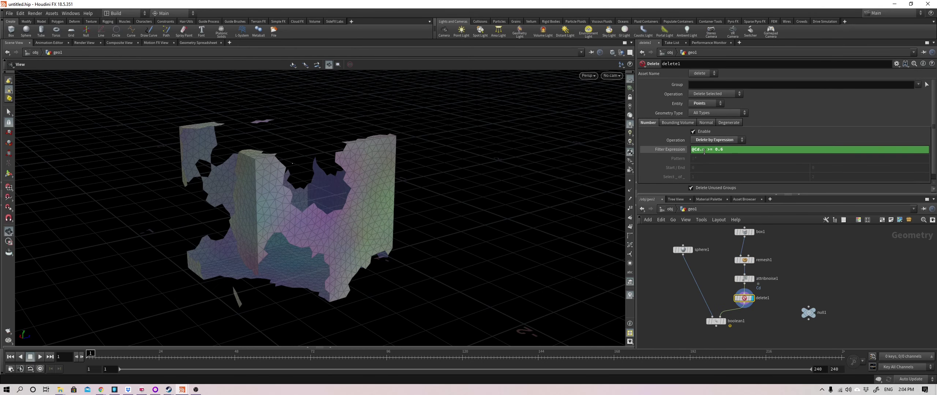
{"action": "left_click_drag", "start_coordinate": [574, 188], "coordinate": [480, 209]}
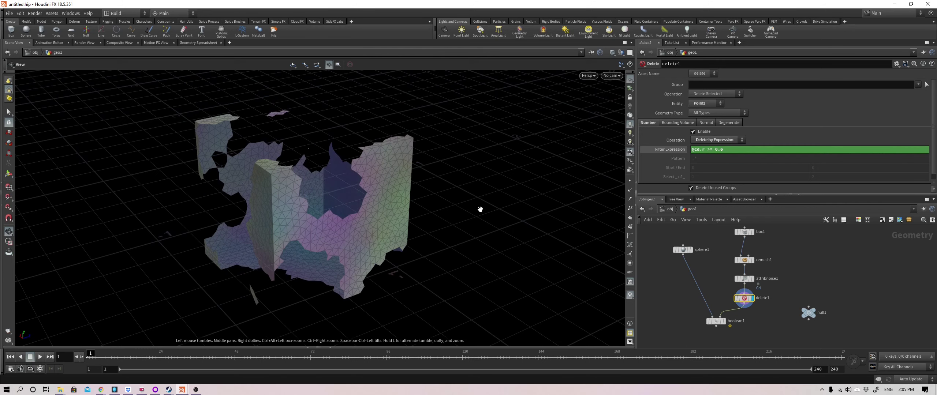
{"action": "left_click_drag", "start_coordinate": [443, 216], "coordinate": [414, 204]}
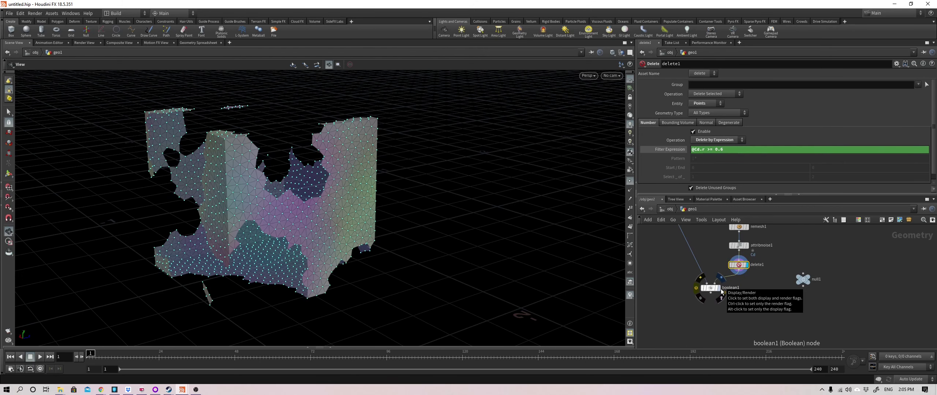
Display the boolean1 node to examine the sphere and broken box combined.
{"action": "left_click", "coordinate": [719, 288]}
{"action": "middle_click_drag", "start_coordinate": [695, 249], "coordinate": [731, 325]}
{"action": "left_click", "coordinate": [721, 292]}
{"action": "scroll", "coordinate": [389, 226], "scroll_direction": "down", "scroll_amount": 2}
{"action": "middle_click_drag", "start_coordinate": [728, 292], "coordinate": [691, 237]}
{"action": "left_click", "coordinate": [717, 308]}
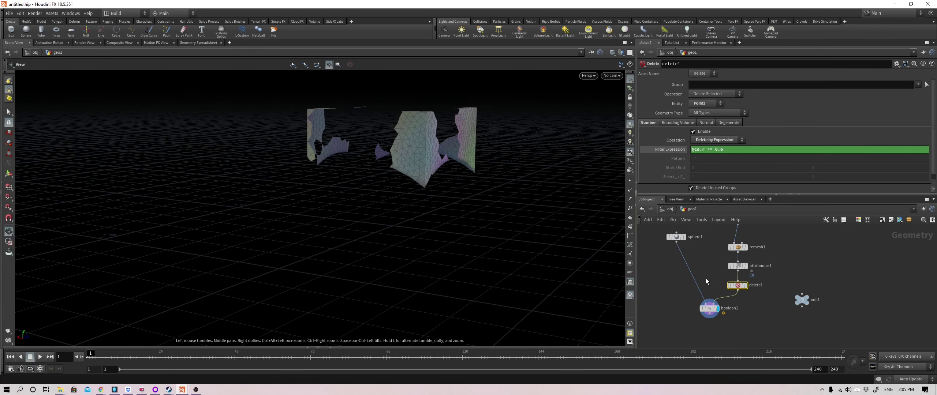
Review the original box and the nodes below it by switching the display along the chain.
{"action": "middle_click_drag", "start_coordinate": [707, 280], "coordinate": [703, 307]}
{"action": "left_click", "coordinate": [742, 246]}
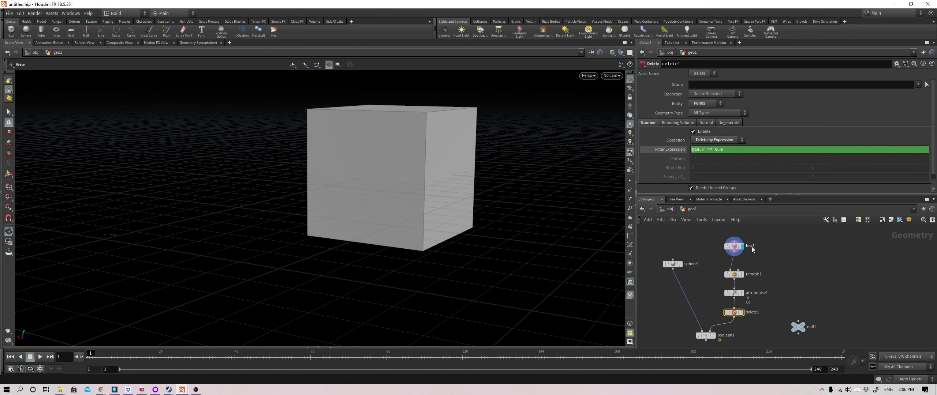
{"action": "left_click", "coordinate": [743, 272]}
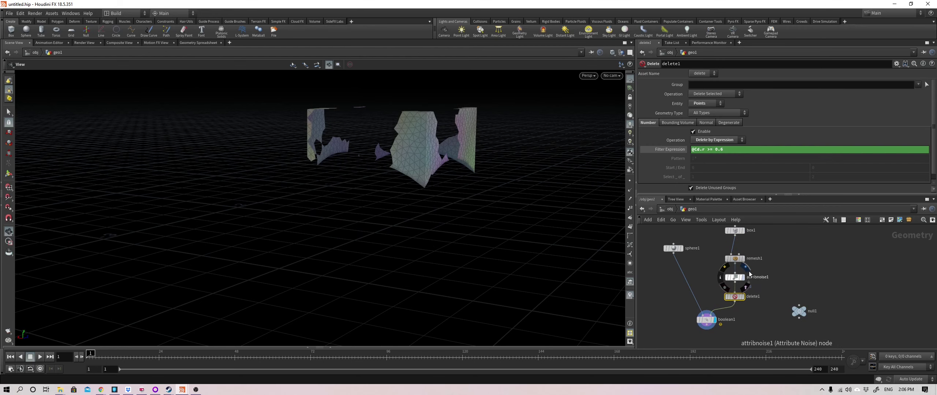
{"action": "left_click", "coordinate": [745, 277]}
{"action": "middle_click_drag", "start_coordinate": [747, 277], "coordinate": [747, 290]}
{"action": "left_click", "coordinate": [743, 272]}
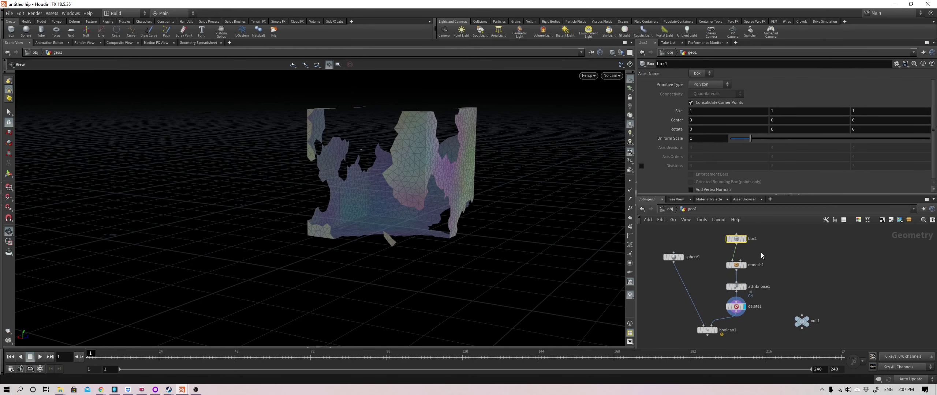
Compare the remesh1 mesh with the attribnoise1 colours, checking the parameters of the remesh, noise and delete nodes.
{"action": "left_click", "coordinate": [735, 265]}
{"action": "left_click", "coordinate": [744, 265]}
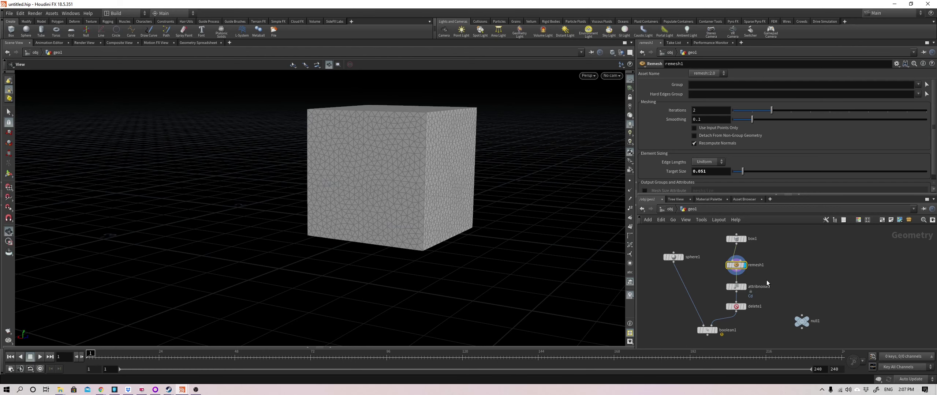
{"action": "left_click", "coordinate": [735, 287]}
{"action": "left_click", "coordinate": [743, 286]}
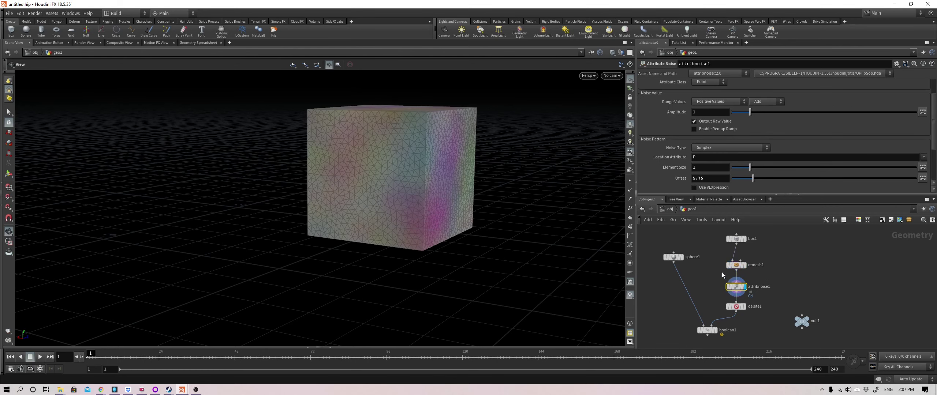
{"action": "left_click", "coordinate": [734, 265]}
{"action": "left_click", "coordinate": [744, 264]}
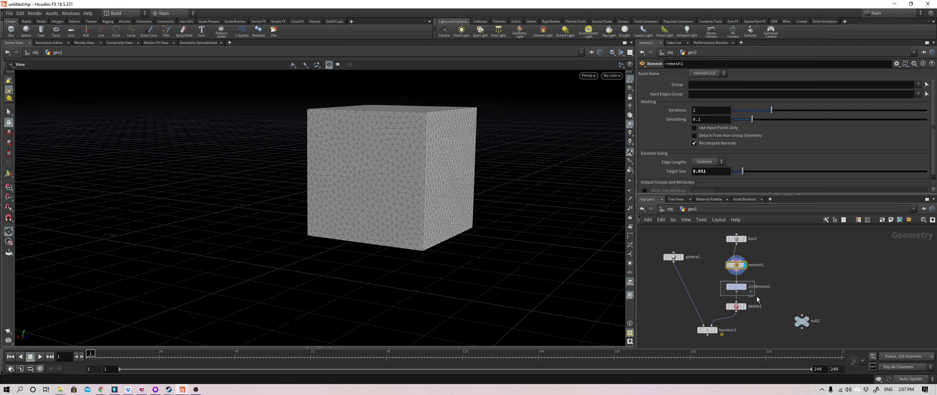
{"action": "left_click", "coordinate": [736, 287]}
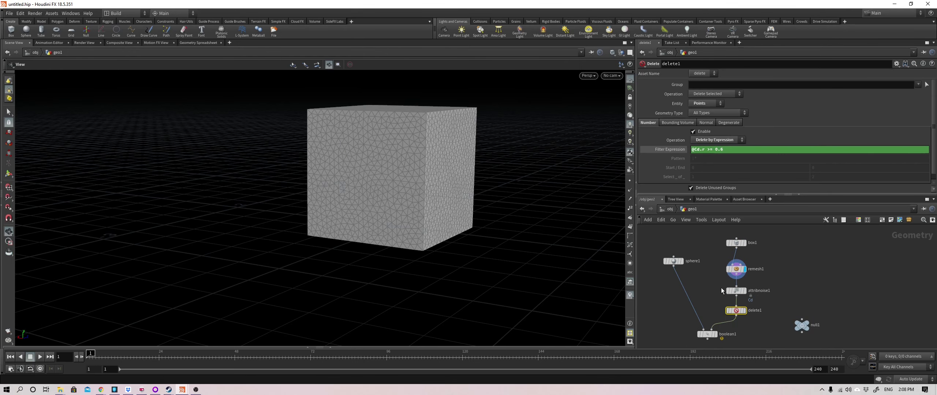
{"action": "left_click", "coordinate": [733, 290]}
{"action": "left_click", "coordinate": [744, 290]}
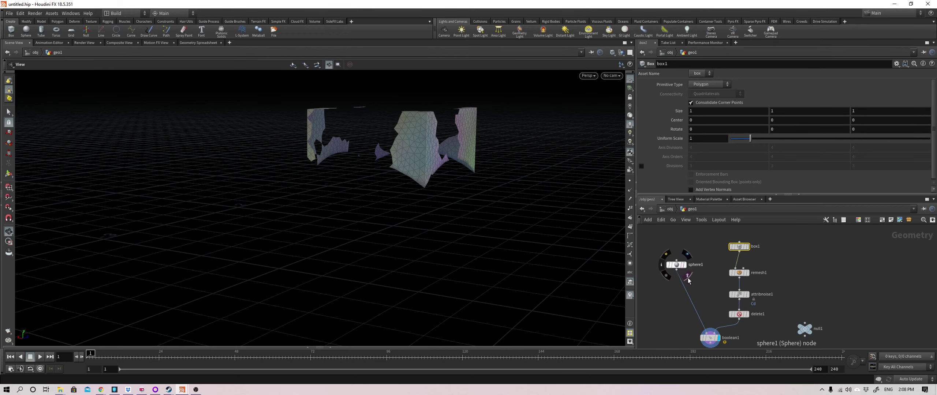
Show sphere1 as a template wireframe over the boolean result and view both from another angle.
{"action": "left_click", "coordinate": [688, 279]}
{"action": "left_click", "coordinate": [688, 279]}
{"action": "left_click", "coordinate": [688, 279]}
{"action": "left_click", "coordinate": [687, 280]}
{"action": "left_click", "coordinate": [688, 280]}
{"action": "left_click_drag", "start_coordinate": [477, 213], "coordinate": [391, 189]}
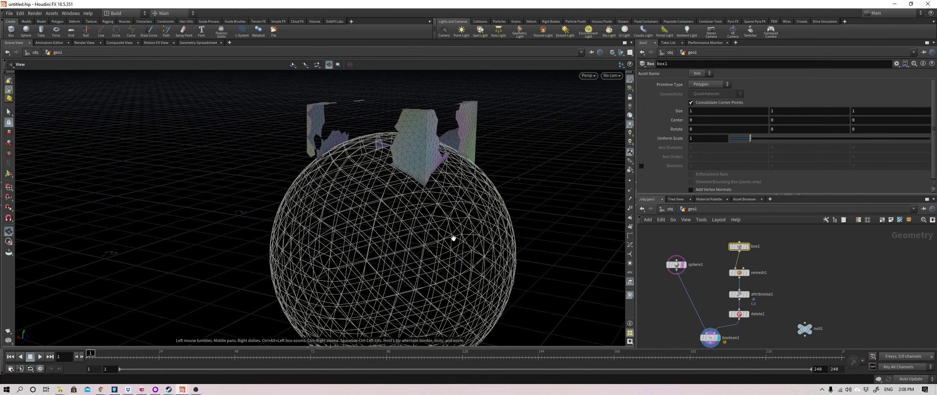
Select sphere1 and make it the displayed node.
{"action": "middle_click_drag", "start_coordinate": [722, 277], "coordinate": [709, 271]}
{"action": "left_click", "coordinate": [663, 258]}
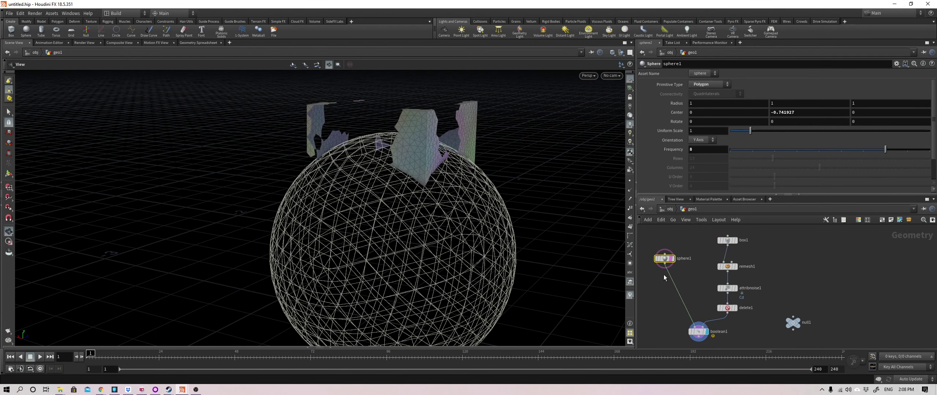
{"action": "left_click_drag", "start_coordinate": [520, 179], "coordinate": [414, 180]}
{"action": "left_click_drag", "start_coordinate": [457, 230], "coordinate": [429, 230]}
{"action": "left_click", "coordinate": [673, 261]}
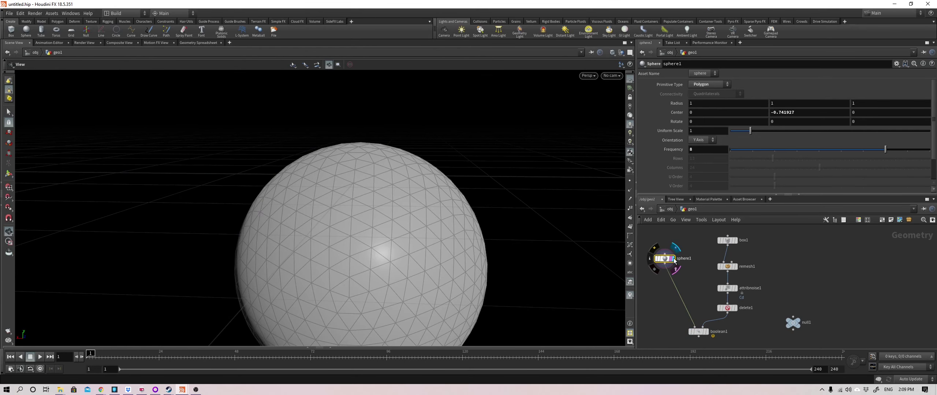
Show boolean1 as a template over the displayed sphere and examine how the cut pieces meet it.
{"action": "middle_click_drag", "start_coordinate": [736, 333], "coordinate": [739, 317]}
{"action": "left_click", "coordinate": [701, 316]}
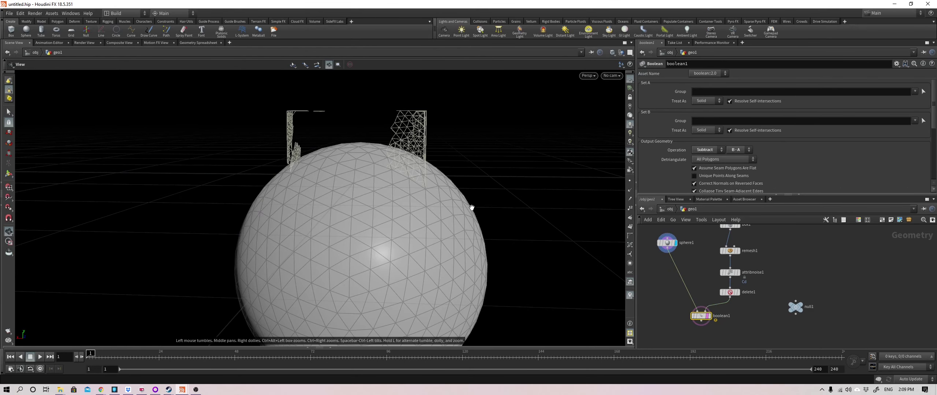
{"action": "left_click_drag", "start_coordinate": [477, 209], "coordinate": [513, 181]}
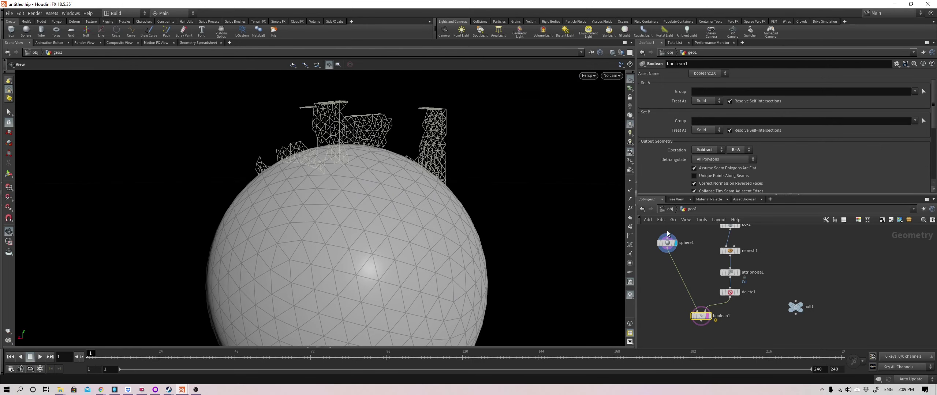
Lower sphere1 by changing its center Y to about -0.855.
{"action": "left_click_drag", "start_coordinate": [659, 256], "coordinate": [675, 259]}
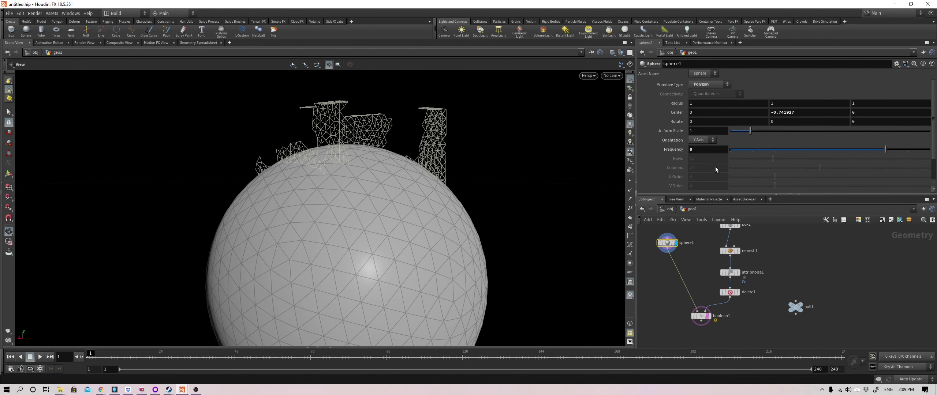
{"action": "mouse_move", "coordinate": [775, 114]}
{"action": "middle_mouse_down"}
{"action": "mouse_move", "coordinate": [756, 119]}
{"action": "mouse_move", "coordinate": [767, 117]}
{"action": "middle_mouse_up"}
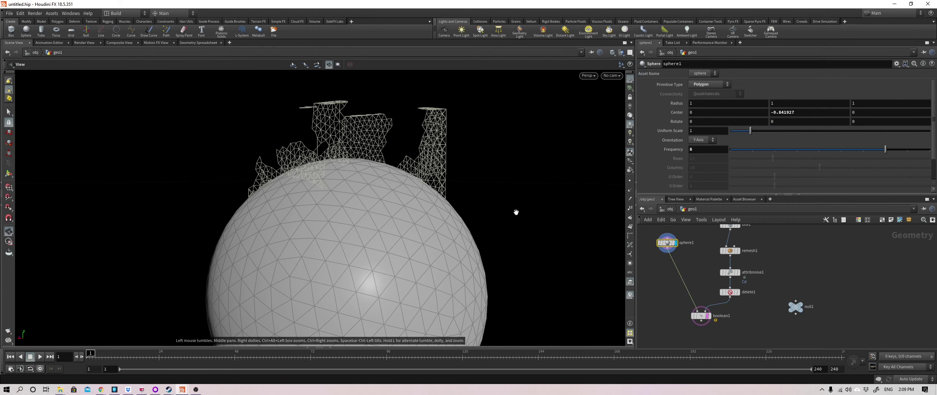
{"action": "key", "text": "Return"}
{"action": "mouse_move", "coordinate": [347, 276]}
{"action": "left_mouse_down"}
{"action": "mouse_move", "coordinate": [342, 313]}
{"action": "mouse_move", "coordinate": [336, 270]}
{"action": "mouse_move", "coordinate": [338, 282]}
{"action": "left_mouse_up"}
Switch the viewport shading to wireframe.
{"action": "key", "text": "w"}
{"action": "key", "text": "w"}
{"action": "key", "text": "w"}
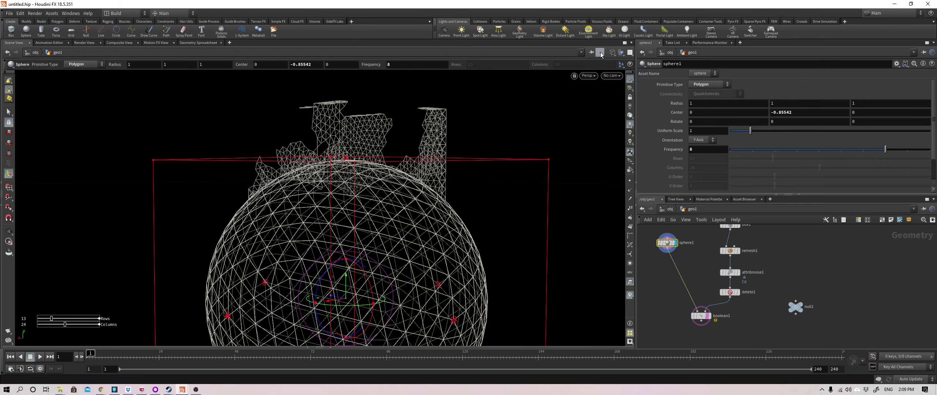
{"action": "key", "text": "w"}
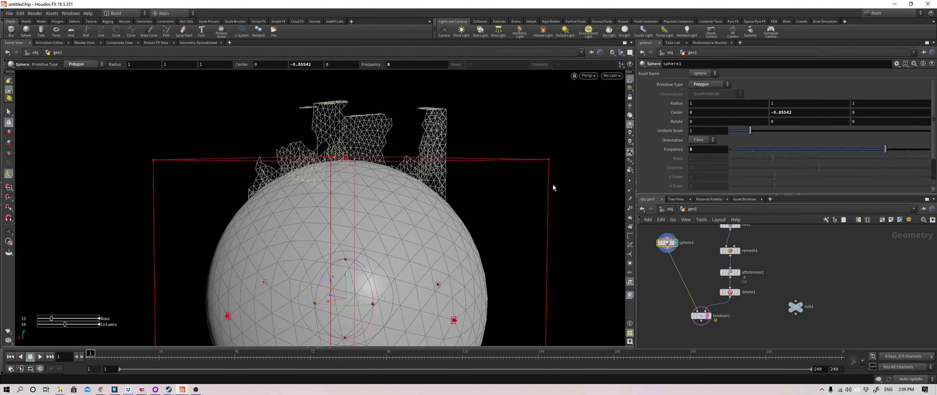
{"action": "key", "text": "w"}
{"action": "key", "text": "w"}
{"action": "key", "text": "w"}
Nudge the sphere vertically with its handle to a center Y of about -0.850.
{"action": "left_click_drag", "start_coordinate": [549, 221], "coordinate": [403, 227], "text": "alt"}
{"action": "mouse_move", "coordinate": [292, 298]}
{"action": "left_mouse_down"}
{"action": "mouse_move", "coordinate": [291, 277]}
{"action": "mouse_move", "coordinate": [292, 300]}
{"action": "left_mouse_up"}
{"action": "left_click_drag", "start_coordinate": [292, 298], "coordinate": [366, 307], "text": "alt"}
Show box1 and delete1 as template wireframes over the sphere.
{"action": "middle_click_drag", "start_coordinate": [698, 245], "coordinate": [692, 268]}
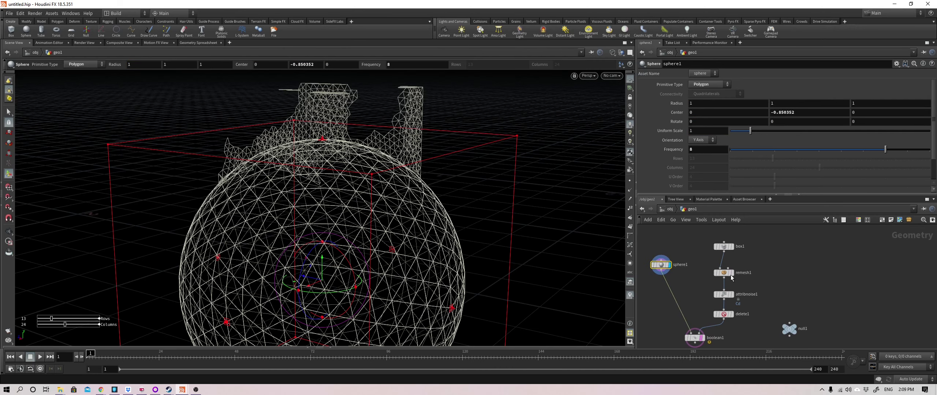
{"action": "left_click", "coordinate": [733, 255]}
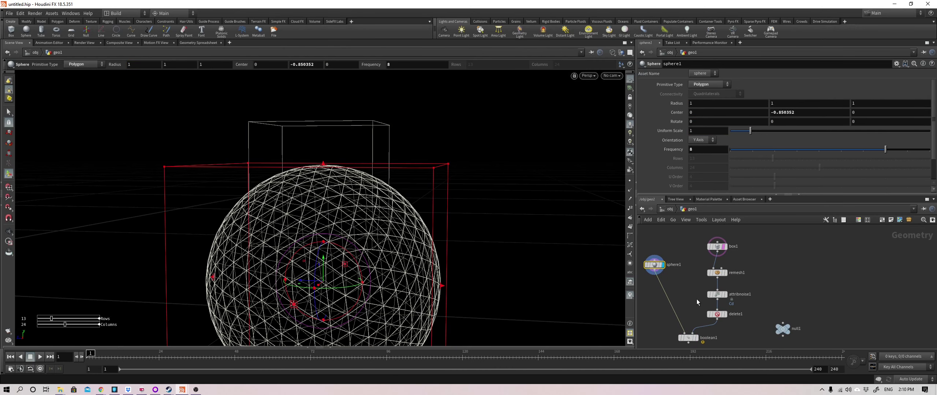
{"action": "mouse_move", "coordinate": [728, 304]}
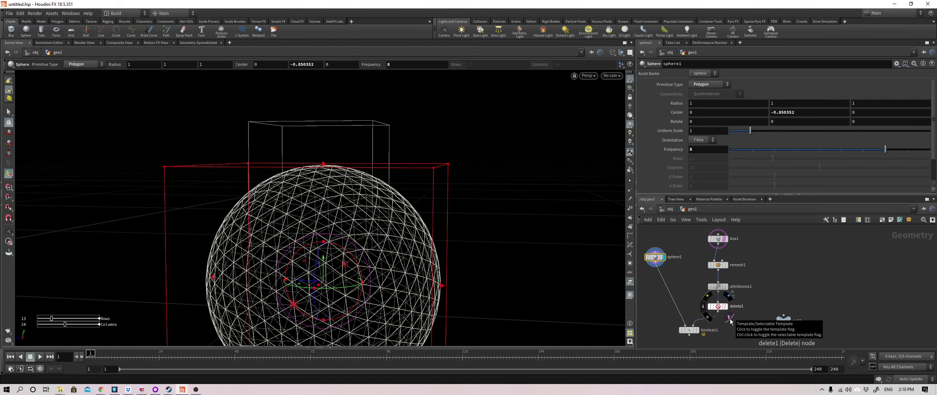
{"action": "left_click", "coordinate": [729, 317]}
{"action": "left_click", "coordinate": [729, 317]}
{"action": "left_click", "coordinate": [730, 318]}
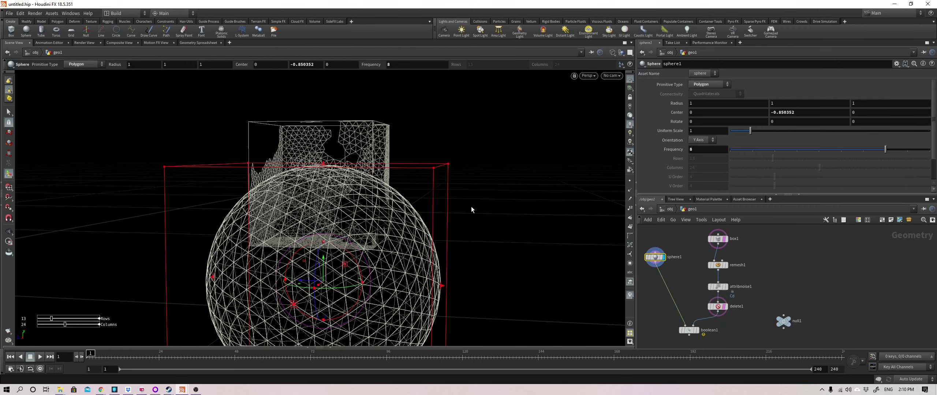
Examine the box, delete result and sphere wireframes from several angles to compare where they overlap.
{"action": "left_click_drag", "start_coordinate": [350, 96], "coordinate": [314, 114], "text": "alt"}
{"action": "key", "text": "Return"}
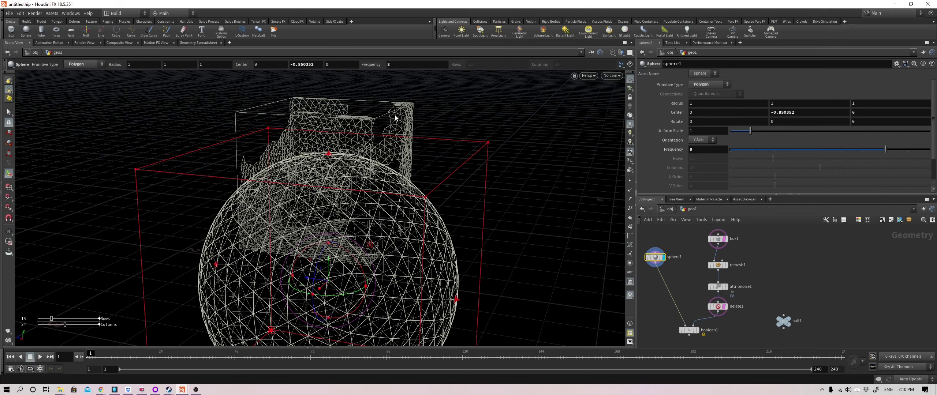
{"action": "left_click_drag", "start_coordinate": [298, 185], "coordinate": [285, 167], "text": "alt"}
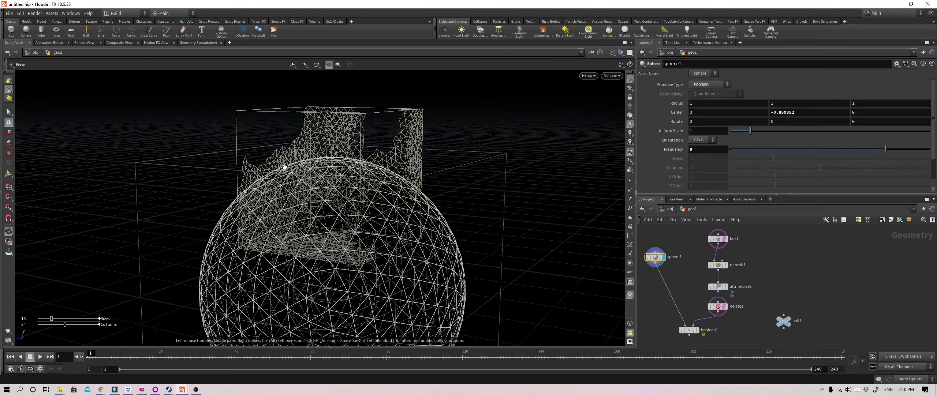
{"action": "key", "text": "Return"}
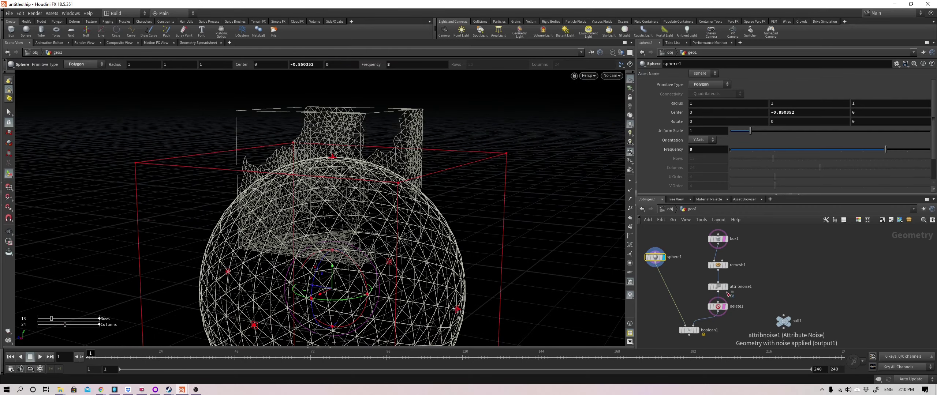
{"action": "left_click_drag", "start_coordinate": [407, 217], "coordinate": [335, 203], "text": "alt"}
{"action": "key", "text": "Return"}
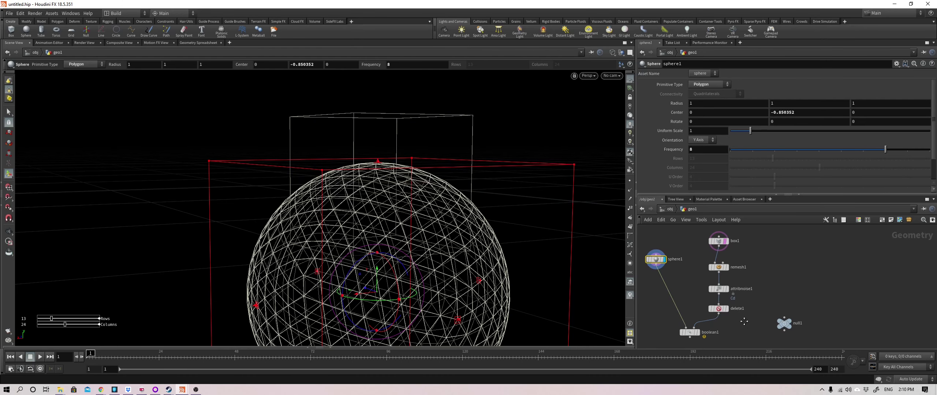
Return the viewport to shaded display and switch from the sphere's handles to the plain View tool.
{"action": "key", "text": "w"}
{"action": "key", "text": "Escape"}
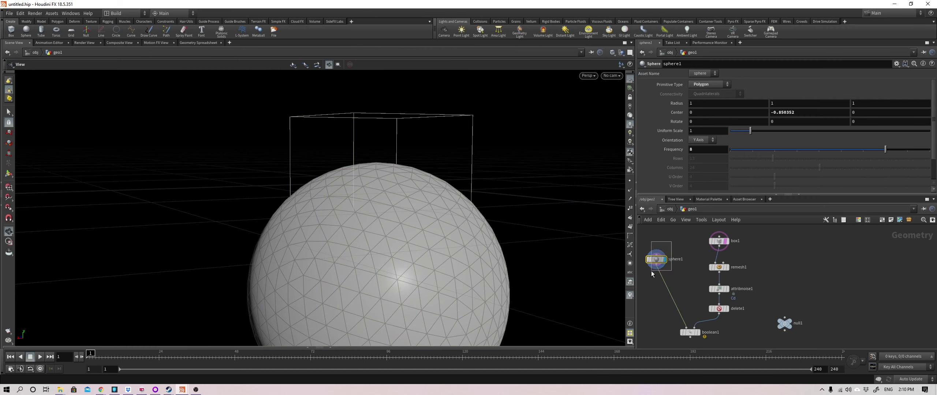
{"action": "left_click_drag", "start_coordinate": [454, 229], "coordinate": [448, 215]}
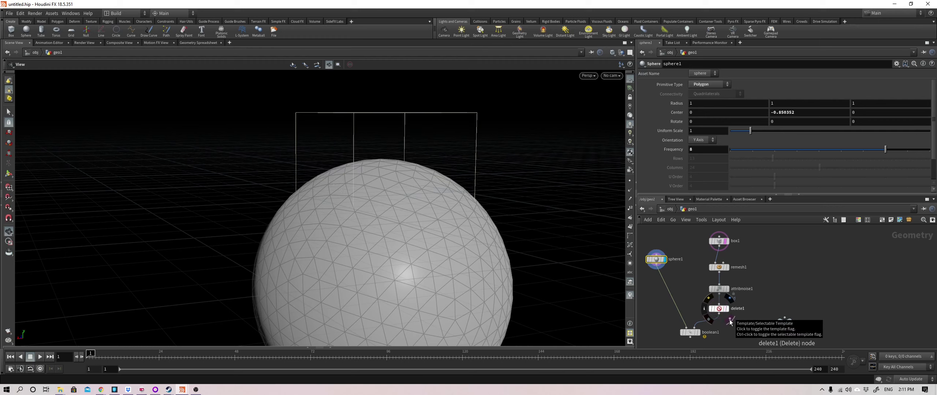
Show delete1 as a template over the sphere and change it to a selectable template.
{"action": "left_click", "coordinate": [730, 321]}
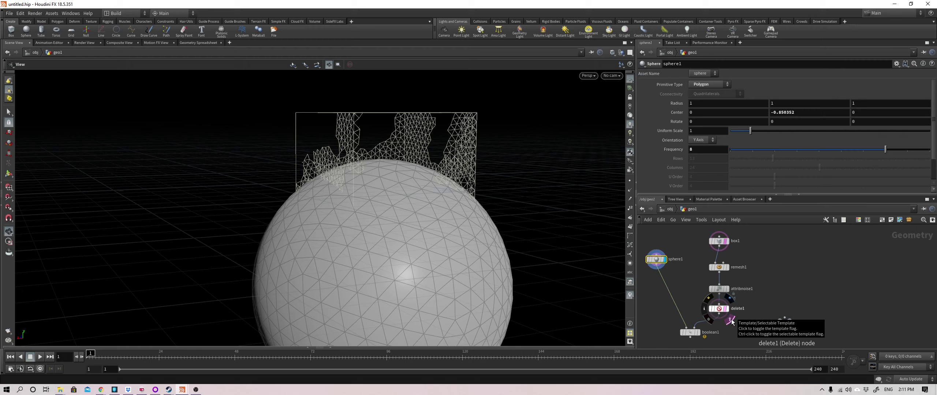
{"action": "left_click", "coordinate": [729, 321], "text": "ctrl"}
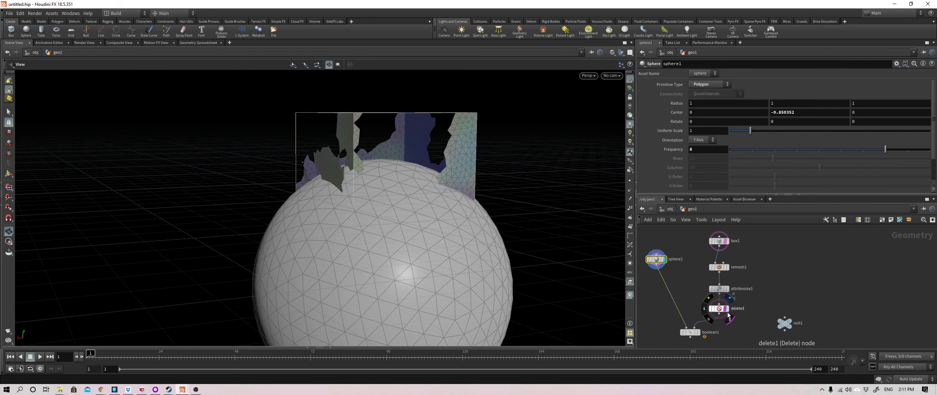
{"action": "left_click_drag", "start_coordinate": [457, 237], "coordinate": [431, 173]}
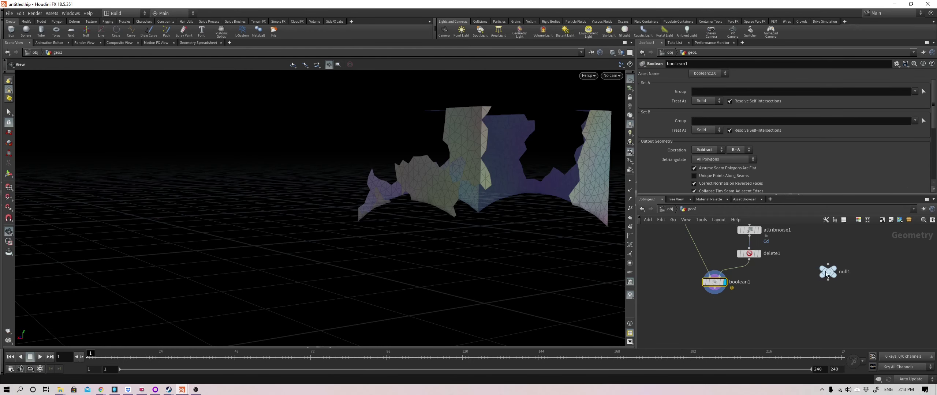
Display delete1, attribnoise1 and boolean1 in turn to compare their results in the viewport.
{"action": "mouse_move", "coordinate": [833, 270]}
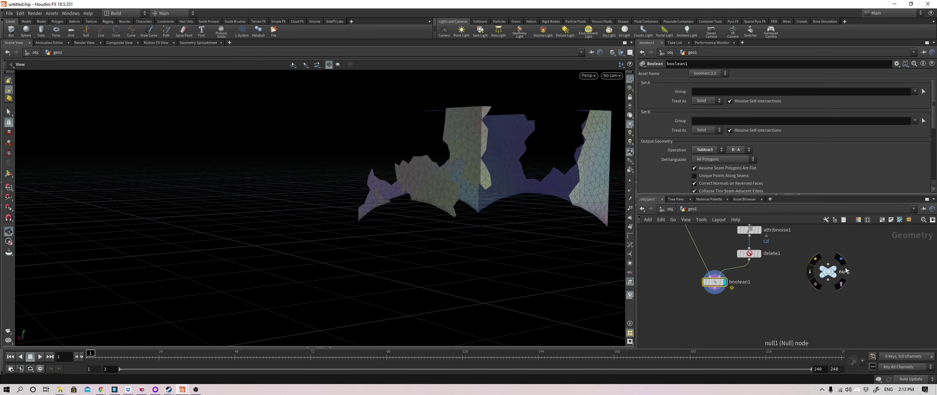
{"action": "scroll", "coordinate": [736, 304], "scroll_direction": "up", "scroll_amount": 3}
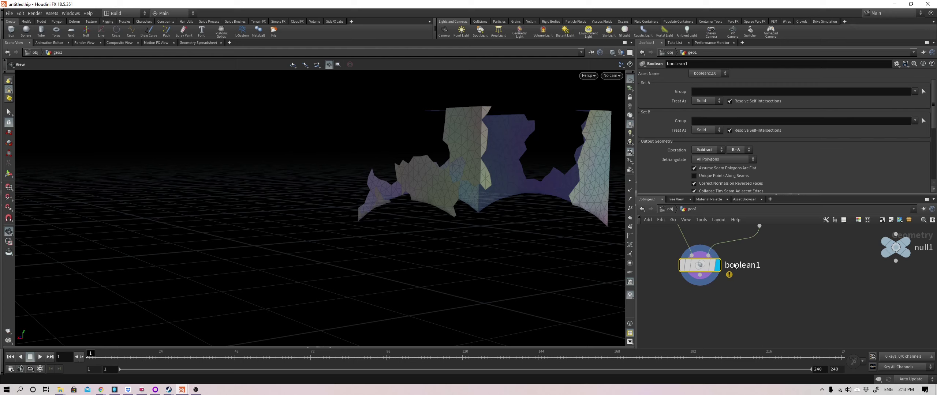
{"action": "middle_click_drag", "start_coordinate": [761, 293], "coordinate": [755, 354]}
{"action": "left_click", "coordinate": [770, 277]}
{"action": "middle_click_drag", "start_coordinate": [771, 237], "coordinate": [763, 271]}
{"action": "left_click", "coordinate": [763, 271]}
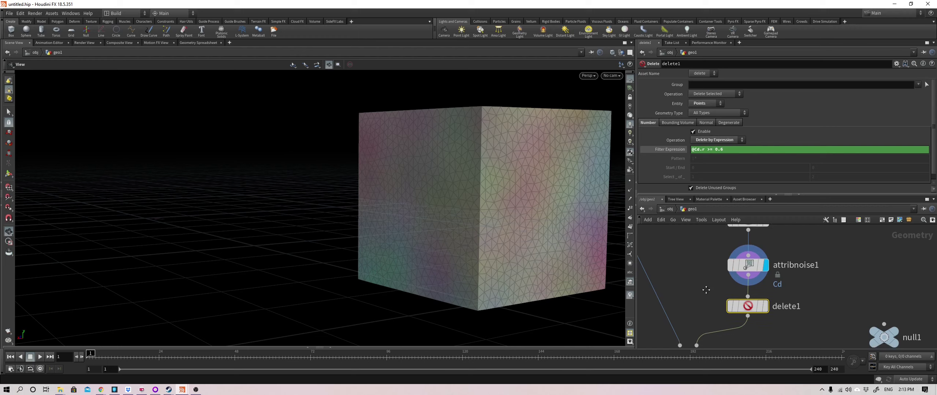
{"action": "middle_click_drag", "start_coordinate": [705, 323], "coordinate": [702, 285]}
{"action": "mouse_move", "coordinate": [705, 322]}
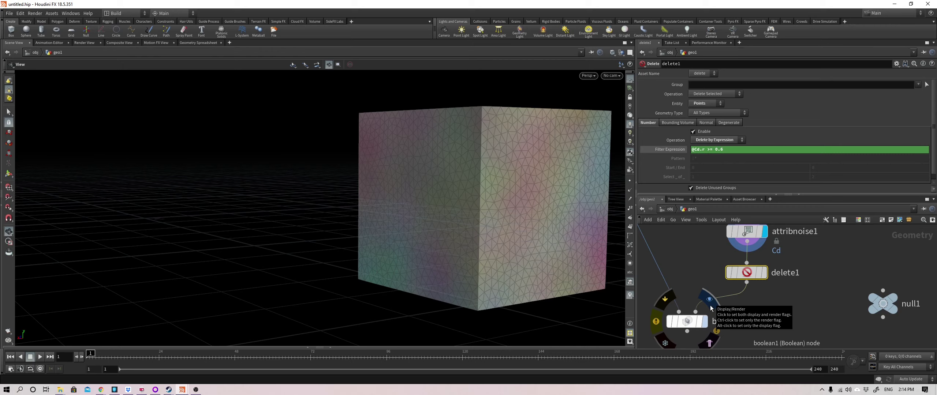
{"action": "left_click", "coordinate": [709, 306]}
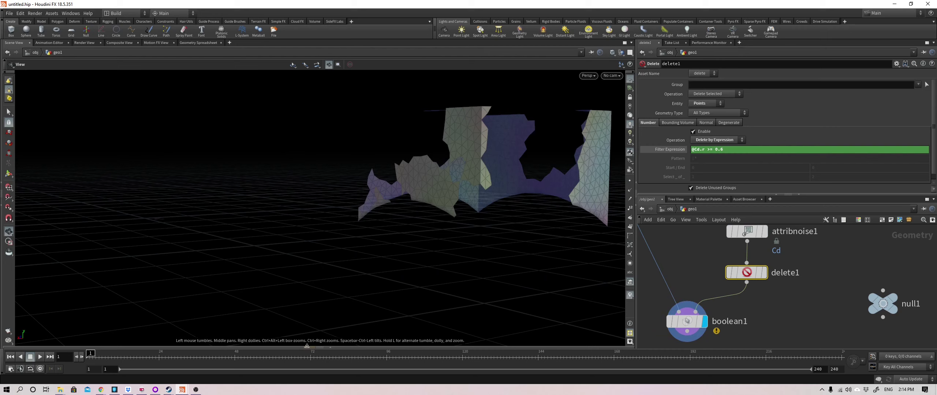
Render the boolean result with /out/mantra_ipr in the render view and enlarge that pane.
{"action": "left_click", "coordinate": [21, 227]}
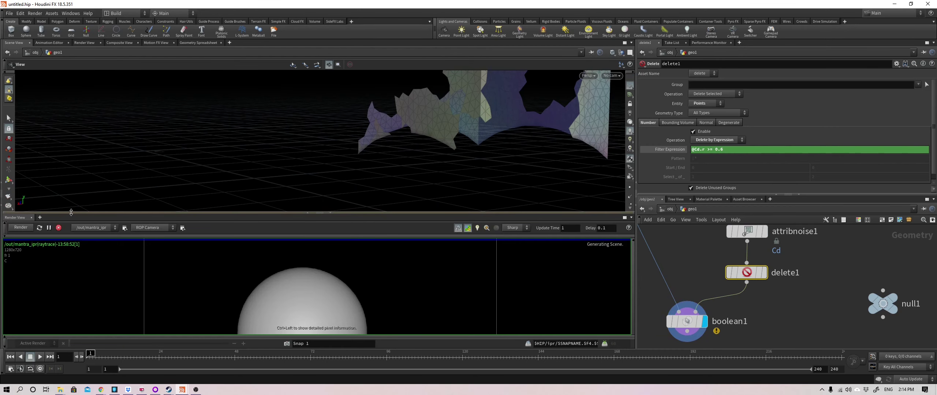
{"action": "left_click_drag", "start_coordinate": [72, 213], "coordinate": [73, 165]}
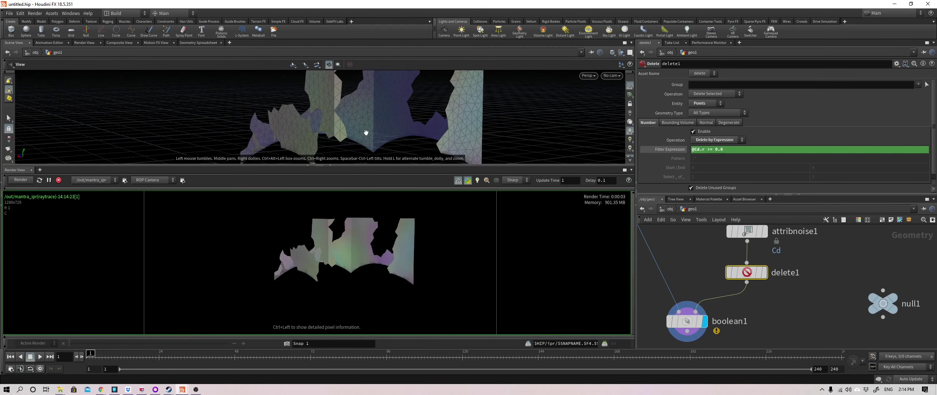
{"action": "left_click_drag", "start_coordinate": [362, 134], "coordinate": [355, 151]}
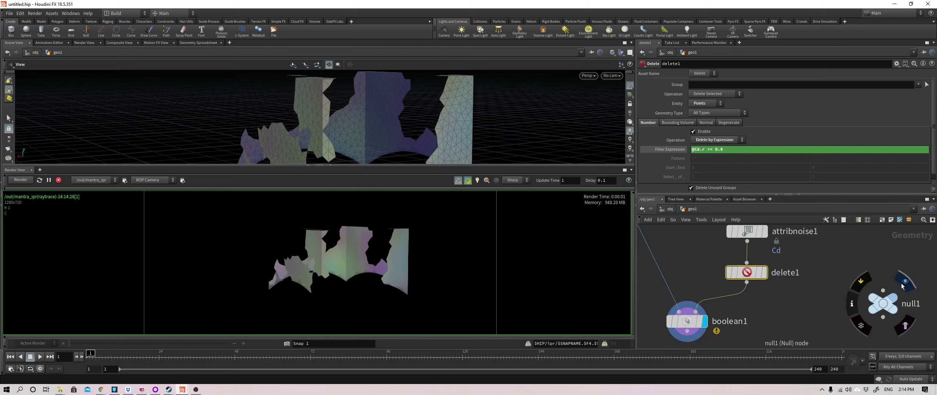
Render null1, delete1 and attribnoise1 in turn to compare what each node outputs.
{"action": "left_click", "coordinate": [882, 304]}
{"action": "middle_click_drag", "start_coordinate": [920, 320], "coordinate": [878, 336]}
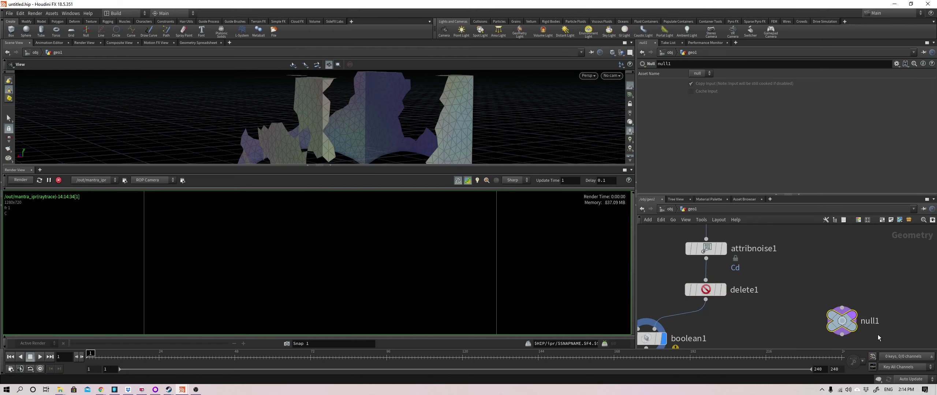
{"action": "scroll", "coordinate": [785, 300], "scroll_direction": "down", "scroll_amount": 2}
{"action": "left_click", "coordinate": [740, 293]}
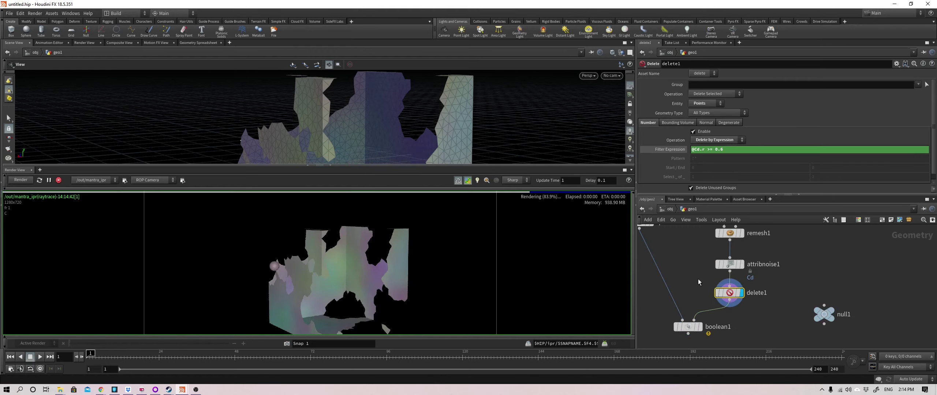
{"action": "left_click_drag", "start_coordinate": [749, 273], "coordinate": [749, 274]}
{"action": "left_click", "coordinate": [741, 264]}
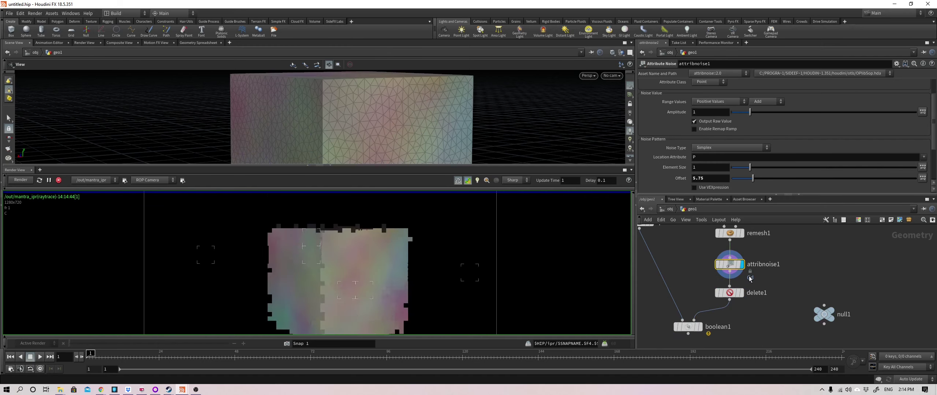
Put the display and render flags on attribnoise1 again to examine its noise colors in the render.
{"action": "mouse_move", "coordinate": [701, 246]}
{"action": "middle_mouse_down"}
{"action": "mouse_move", "coordinate": [699, 288]}
{"action": "mouse_move", "coordinate": [689, 240]}
{"action": "middle_mouse_up"}
{"action": "left_click", "coordinate": [728, 275]}
{"action": "key", "text": "r"}
{"action": "left_click", "coordinate": [726, 237]}
{"action": "left_click_drag", "start_coordinate": [758, 287], "coordinate": [759, 288]}
{"action": "key", "text": "r"}
{"action": "middle_click_drag", "start_coordinate": [695, 304], "coordinate": [693, 280]}
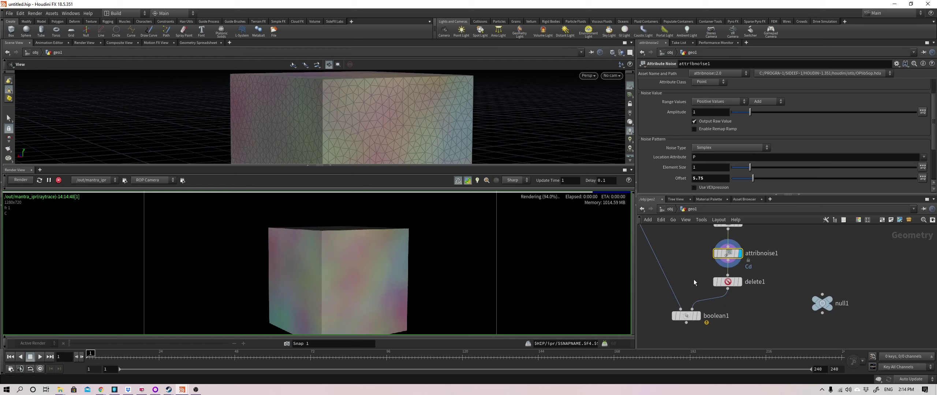
Alternate the display and render flags between delete1 and boolean1 to compare their renders.
{"action": "left_click_drag", "start_coordinate": [697, 272], "coordinate": [760, 296]}
{"action": "key", "text": "r"}
{"action": "left_click", "coordinate": [697, 315]}
{"action": "scroll", "coordinate": [718, 303], "scroll_direction": "up", "scroll_amount": 3}
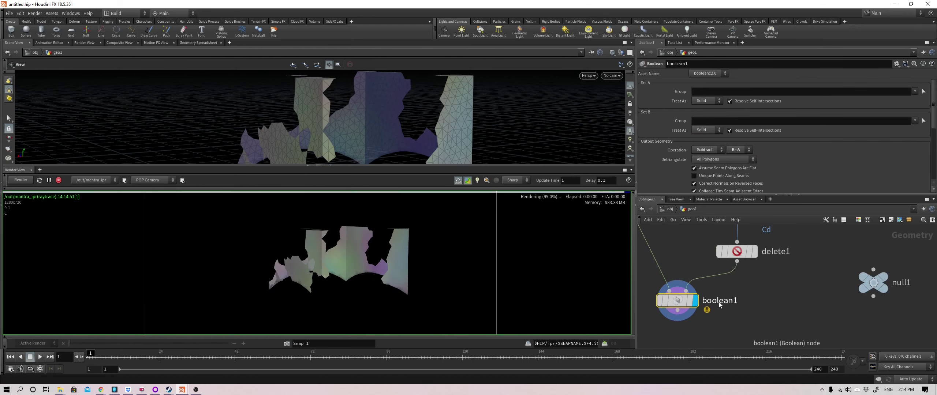
{"action": "left_click", "coordinate": [753, 251]}
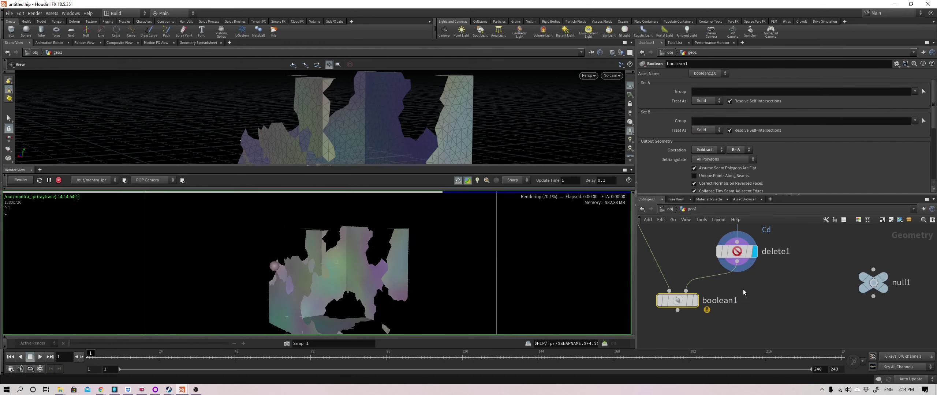
{"action": "middle_click_drag", "start_coordinate": [743, 289], "coordinate": [759, 279]}
{"action": "left_click", "coordinate": [709, 290]}
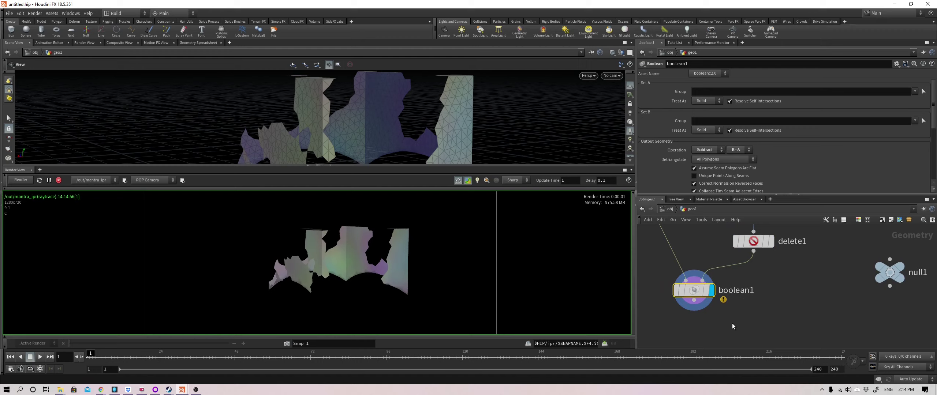
{"action": "middle_click_drag", "start_coordinate": [732, 324], "coordinate": [719, 329]}
Set only the render flag on null1, keeping boolean1 as the displayed node, and select null1.
{"action": "left_click", "coordinate": [900, 261], "text": "ctrl"}
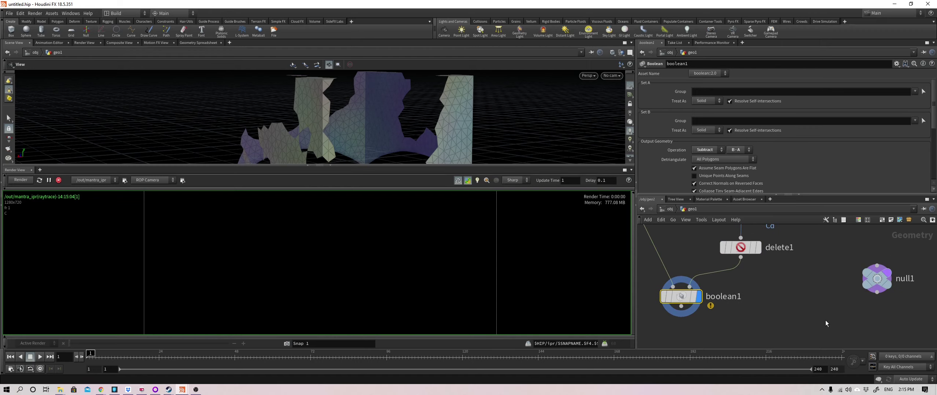
{"action": "left_click", "coordinate": [874, 279]}
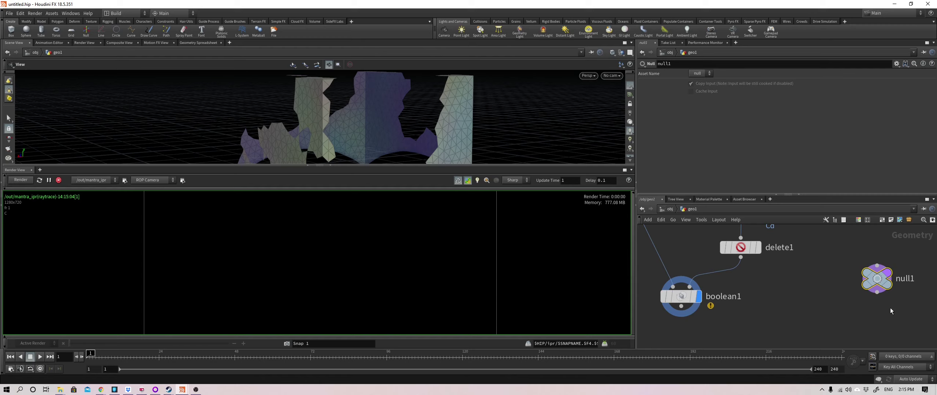
{"action": "middle_click_drag", "start_coordinate": [886, 310], "coordinate": [866, 328]}
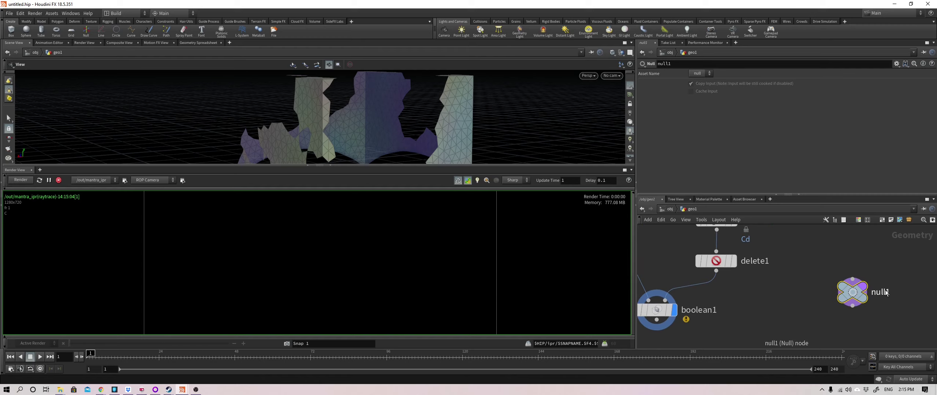
{"action": "scroll", "coordinate": [799, 299], "scroll_direction": "down", "scroll_amount": 5}
{"action": "scroll", "coordinate": [838, 318], "scroll_direction": "up", "scroll_amount": 4}
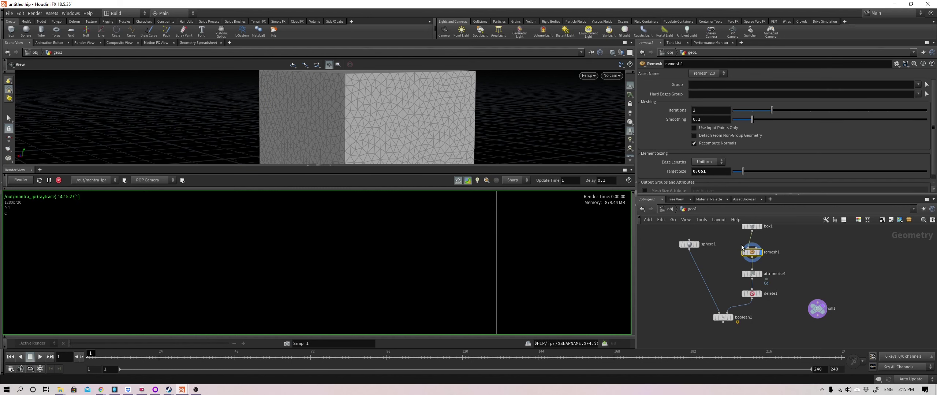
Switch only the viewport display from boolean1 to remesh1, keeping null1 as the render node.
{"action": "left_click", "coordinate": [728, 317]}
{"action": "middle_click_drag", "start_coordinate": [753, 339], "coordinate": [745, 304]}
{"action": "key", "text": "r"}
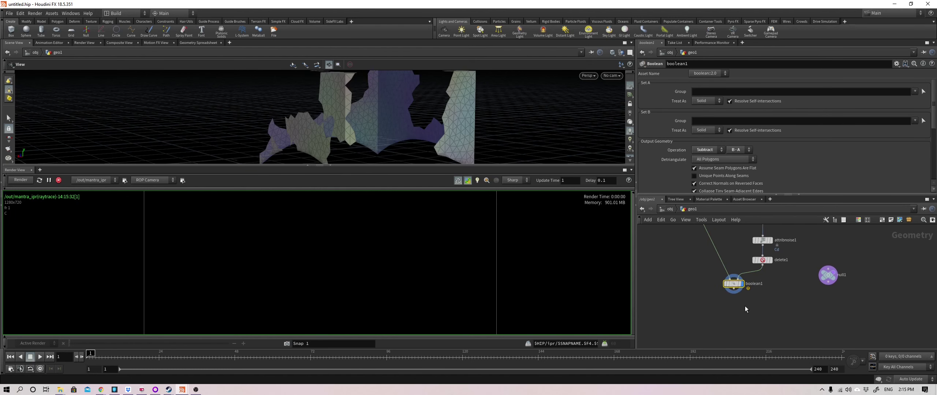
{"action": "middle_click_drag", "start_coordinate": [756, 266], "coordinate": [746, 344]}
{"action": "left_click_drag", "start_coordinate": [730, 289], "coordinate": [792, 314]}
{"action": "key", "text": "r"}
{"action": "mouse_move", "coordinate": [762, 307]}
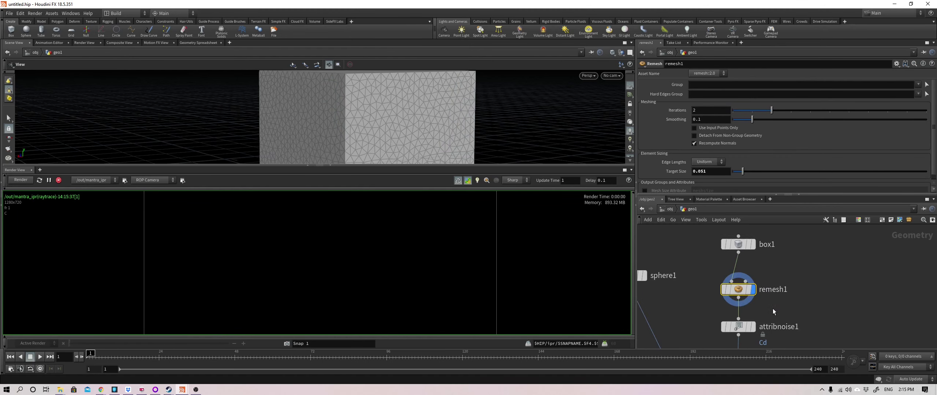
Go up to the object level and re-enter the geo1 network.
{"action": "key", "text": "u"}
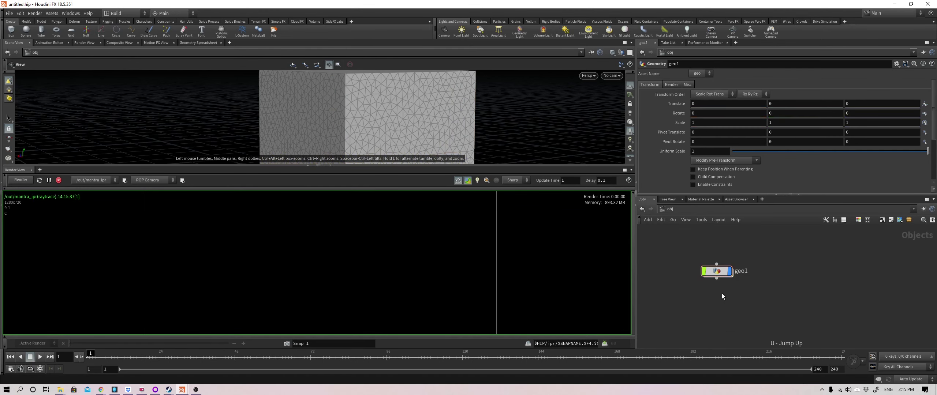
{"action": "double_click", "coordinate": [716, 271]}
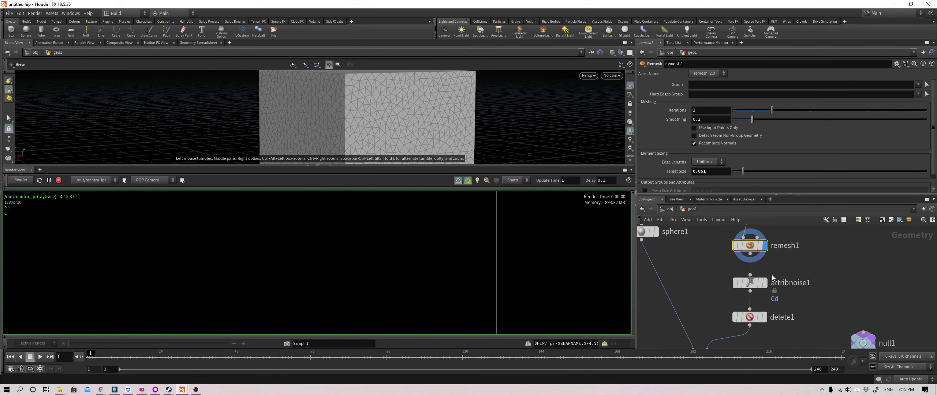
{"action": "middle_click_drag", "start_coordinate": [786, 345], "coordinate": [789, 278]}
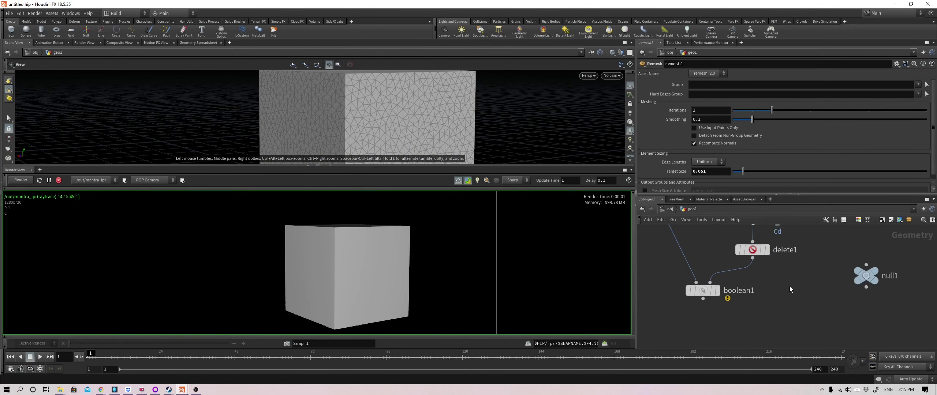
Rename the null1 node to RENDER.
{"action": "mouse_move", "coordinate": [865, 280]}
{"action": "middle_click_drag", "start_coordinate": [894, 320], "coordinate": [853, 298]}
{"action": "left_click", "coordinate": [853, 298]}
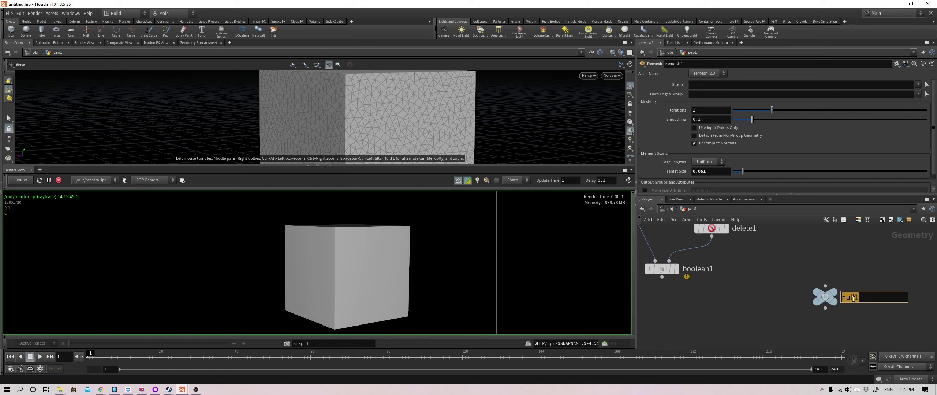
{"action": "type", "text": "RENDER"}
{"action": "key", "text": "Return"}
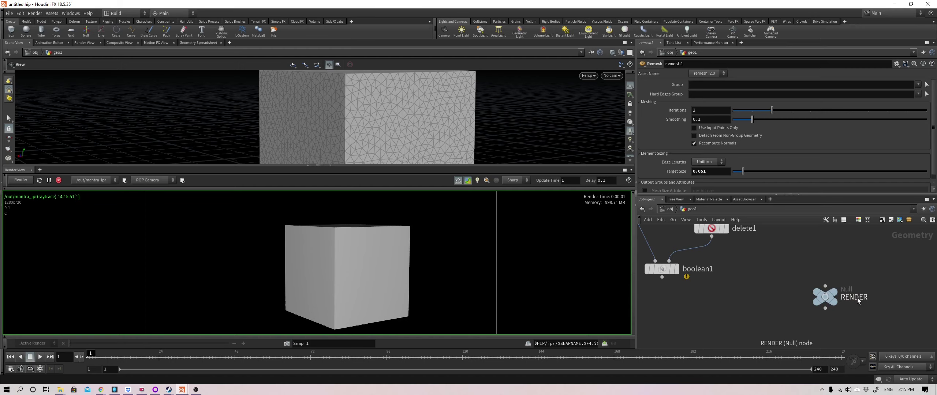
Connect boolean1's output to the RENDER null and set the render flag on RENDER.
{"action": "left_click_drag", "start_coordinate": [662, 277], "coordinate": [844, 295]}
{"action": "left_click", "coordinate": [853, 295]}
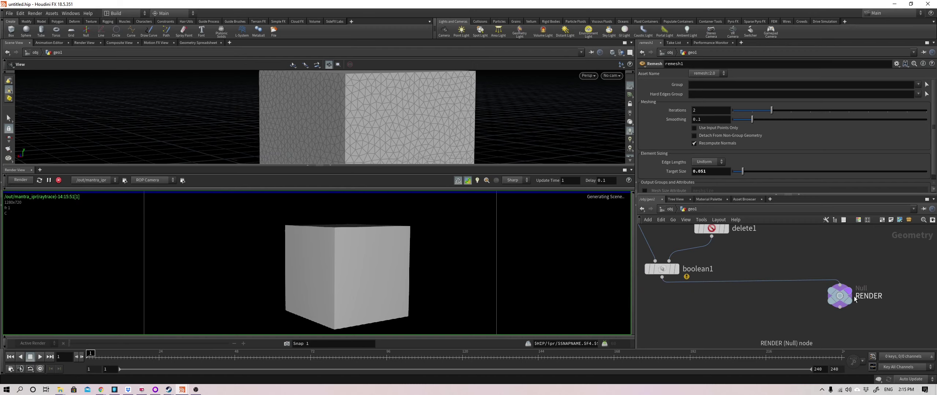
{"action": "middle_click_drag", "start_coordinate": [791, 308], "coordinate": [803, 313]}
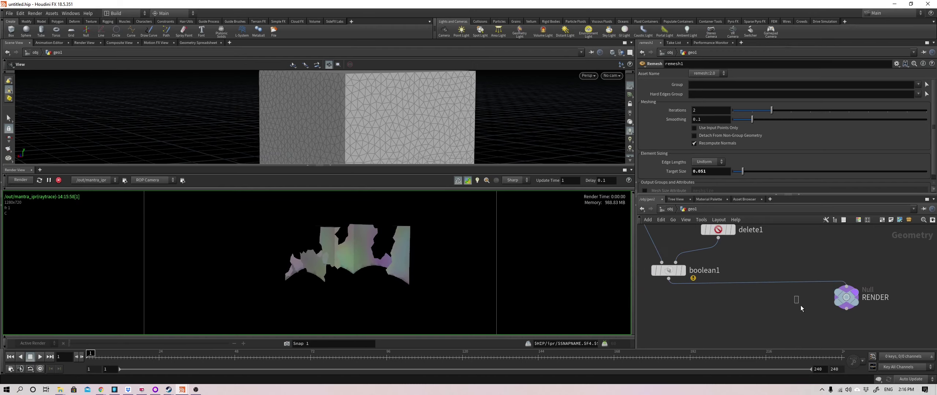
Select the RENDER null's settings and display boolean1 in the viewport while RENDER keeps the render flag.
{"action": "left_click", "coordinate": [841, 298]}
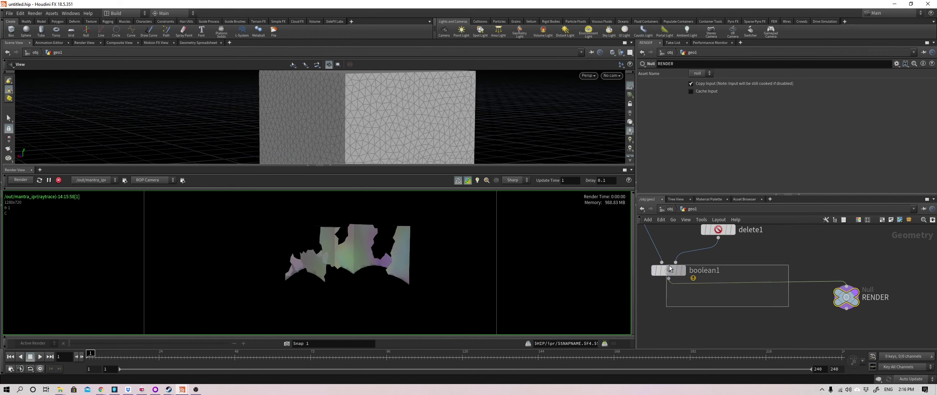
{"action": "left_click", "coordinate": [682, 270]}
{"action": "left_click", "coordinate": [687, 252]}
{"action": "middle_click_drag", "start_coordinate": [759, 268], "coordinate": [762, 307]}
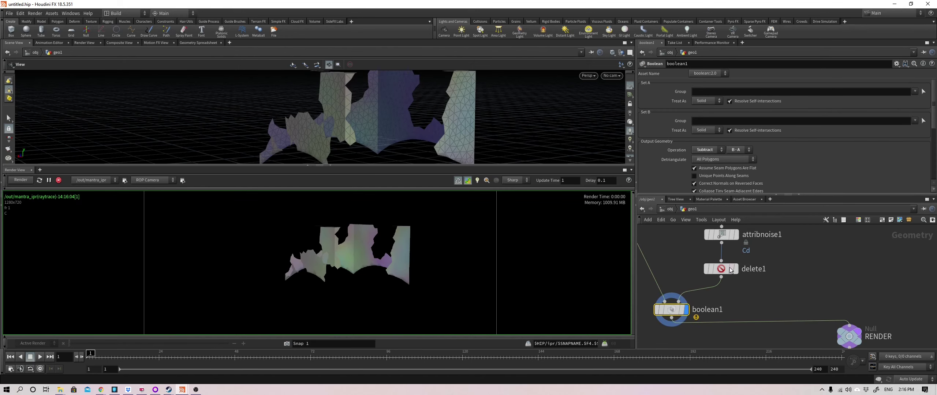
Display delete1 and attribnoise1 in turn in the viewport while RENDER keeps the render flag, and select remesh1.
{"action": "left_click", "coordinate": [739, 251]}
{"action": "middle_click_drag", "start_coordinate": [774, 268], "coordinate": [774, 300]}
{"action": "left_click", "coordinate": [738, 267]}
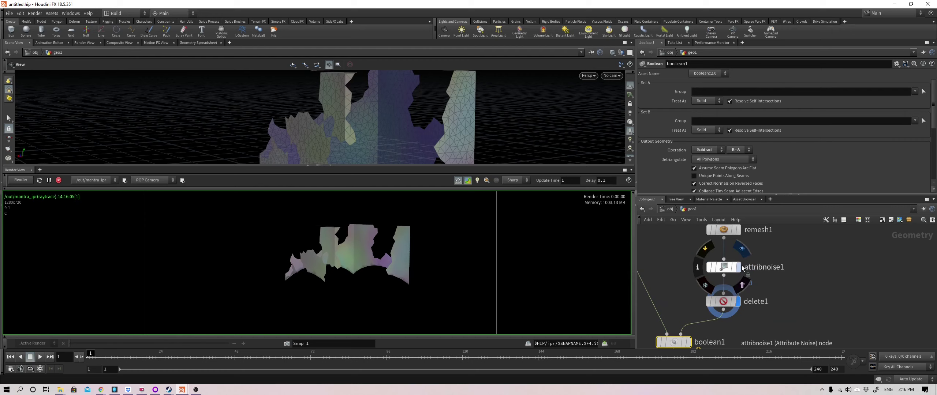
{"action": "mouse_move", "coordinate": [454, 126]}
{"action": "left_mouse_down"}
{"action": "mouse_move", "coordinate": [485, 130]}
{"action": "mouse_move", "coordinate": [439, 124]}
{"action": "left_mouse_up"}
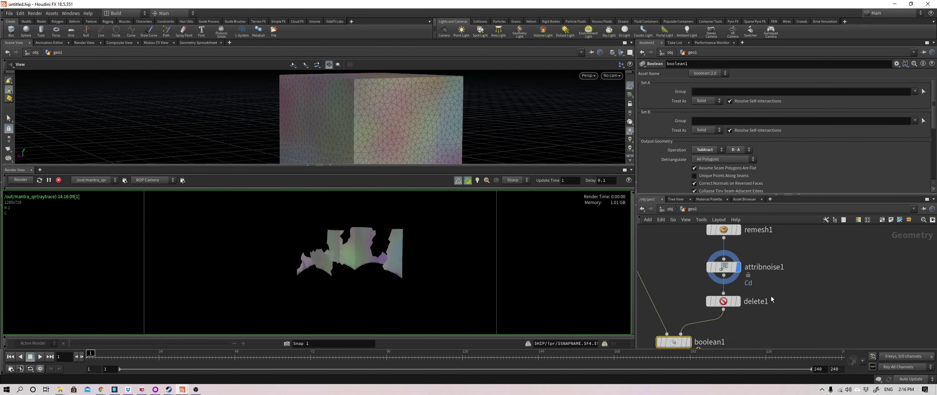
{"action": "middle_click_drag", "start_coordinate": [770, 296], "coordinate": [763, 320]}
{"action": "left_click_drag", "start_coordinate": [682, 270], "coordinate": [768, 254]}
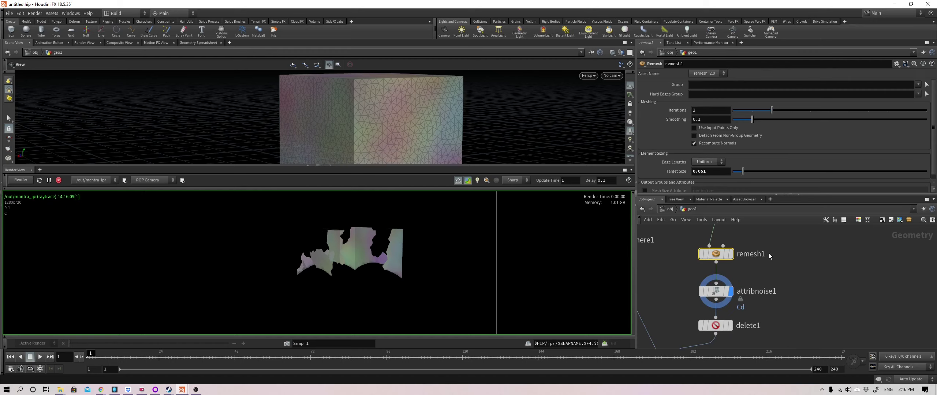
Cut the wire between boolean1 and the RENDER null, and reconnect boolean1's output to RENDER.
{"action": "middle_click_drag", "start_coordinate": [773, 317], "coordinate": [763, 248]}
{"action": "left_click", "coordinate": [838, 326]}
{"action": "left_click_drag", "start_coordinate": [813, 289], "coordinate": [846, 339]}
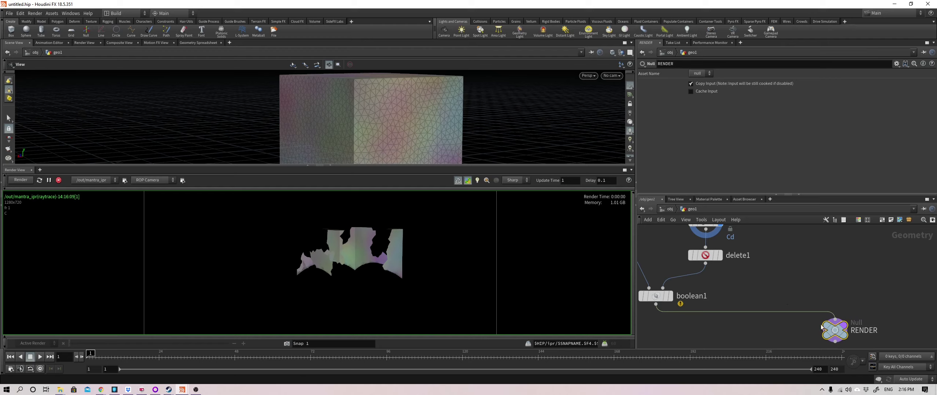
{"action": "key", "text": "y"}
{"action": "left_click_drag", "start_coordinate": [782, 304], "coordinate": [775, 332]}
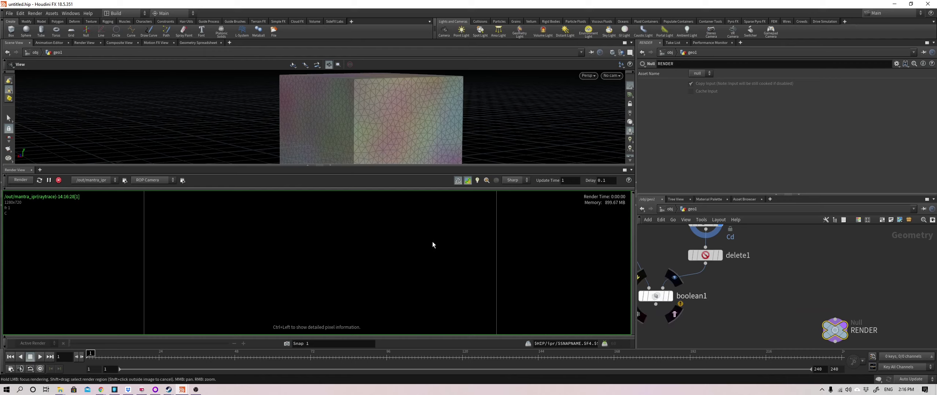
{"action": "left_click_drag", "start_coordinate": [656, 305], "coordinate": [831, 336]}
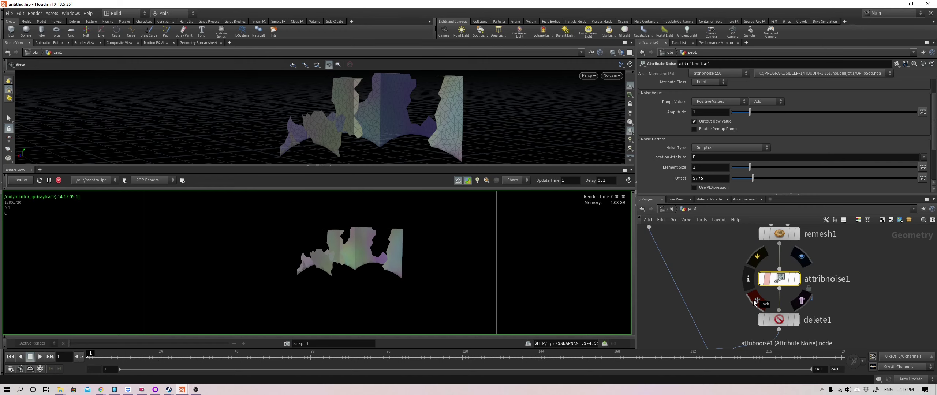
Switch to the browser's Locking geometry nodes help page, highlight the phrase on freezing a node's output, and return to Houdini.
{"action": "key", "text": "alt+Tab"}
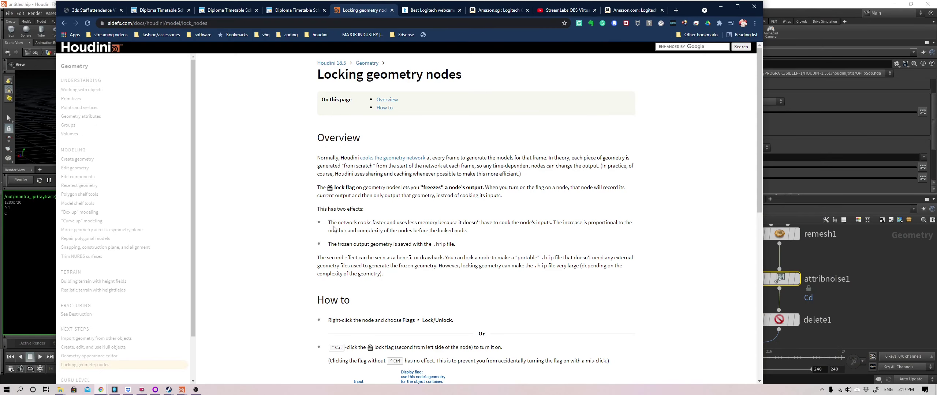
{"action": "left_click_drag", "start_coordinate": [334, 229], "coordinate": [415, 230]}
{"action": "left_click_drag", "start_coordinate": [421, 187], "coordinate": [463, 185]}
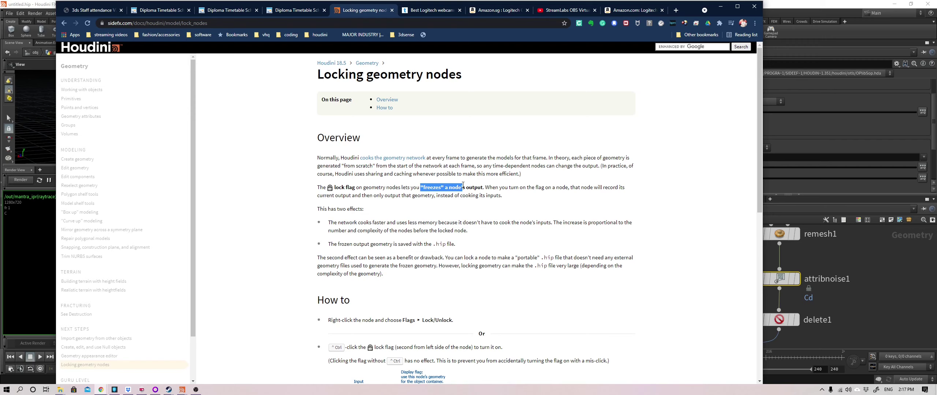
{"action": "key", "text": "alt+Tab"}
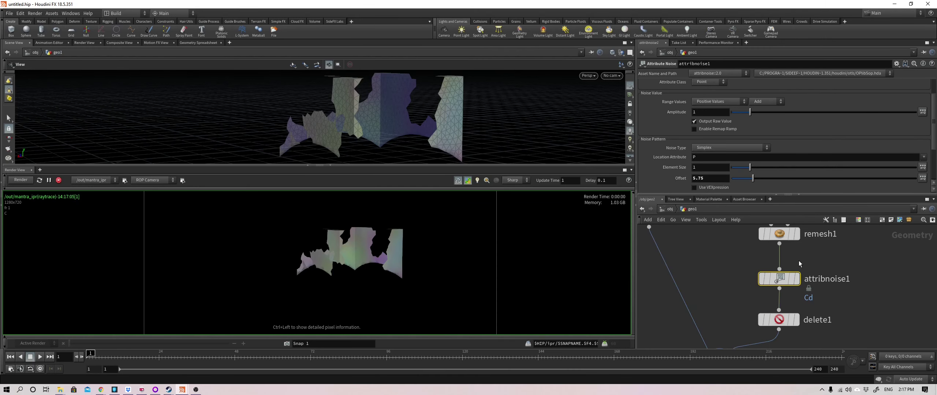
{"action": "middle_click_drag", "start_coordinate": [763, 267], "coordinate": [713, 320]}
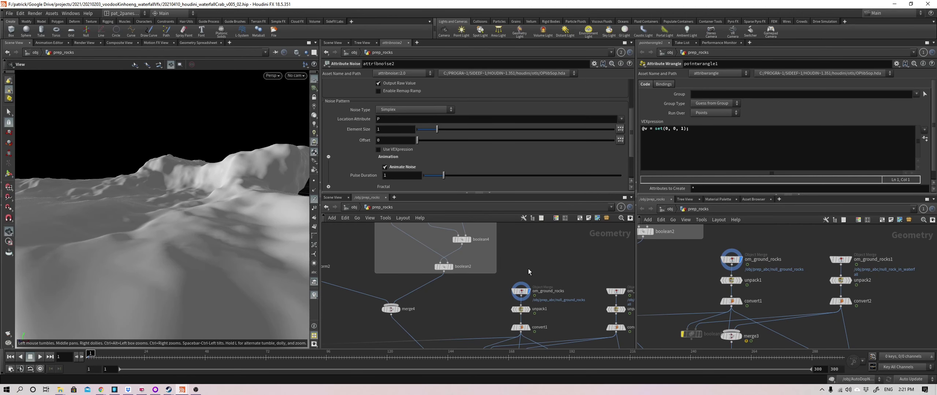
Examine the ground rock terrain from om_ground_rocks in the prep_rocks network from several angles.
{"action": "left_click_drag", "start_coordinate": [223, 216], "coordinate": [188, 205]}
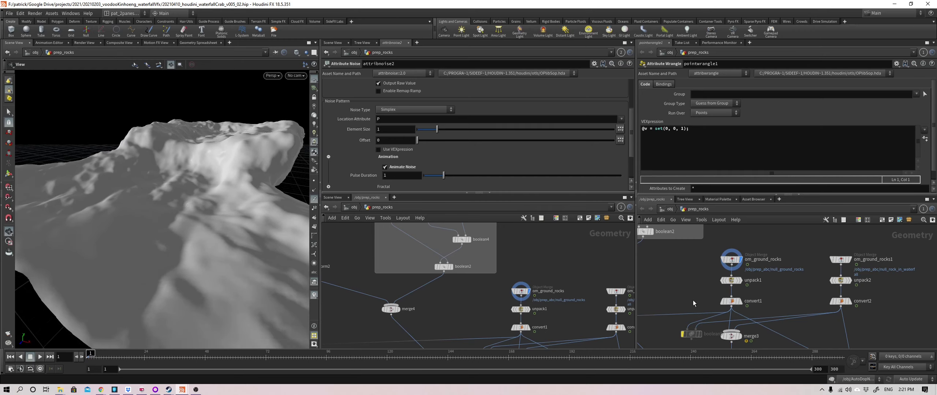
{"action": "middle_click_drag", "start_coordinate": [696, 299], "coordinate": [706, 291]}
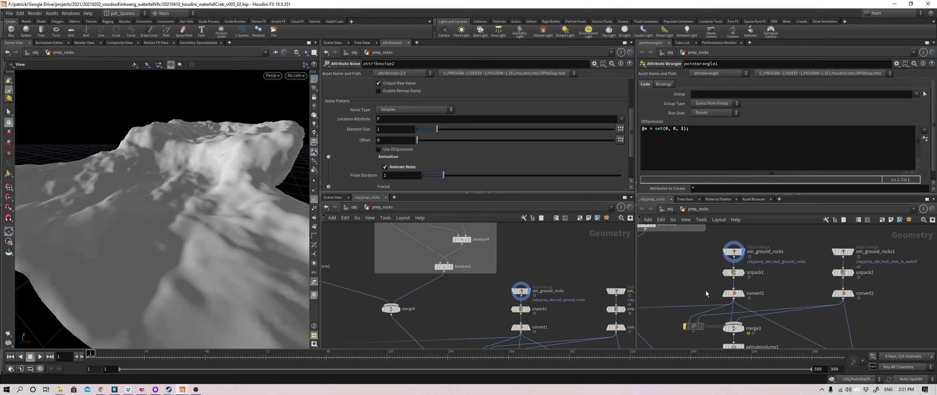
{"action": "mouse_move", "coordinate": [209, 147]}
{"action": "left_mouse_down"}
{"action": "mouse_move", "coordinate": [205, 173]}
{"action": "mouse_move", "coordinate": [194, 153]}
{"action": "left_mouse_up"}
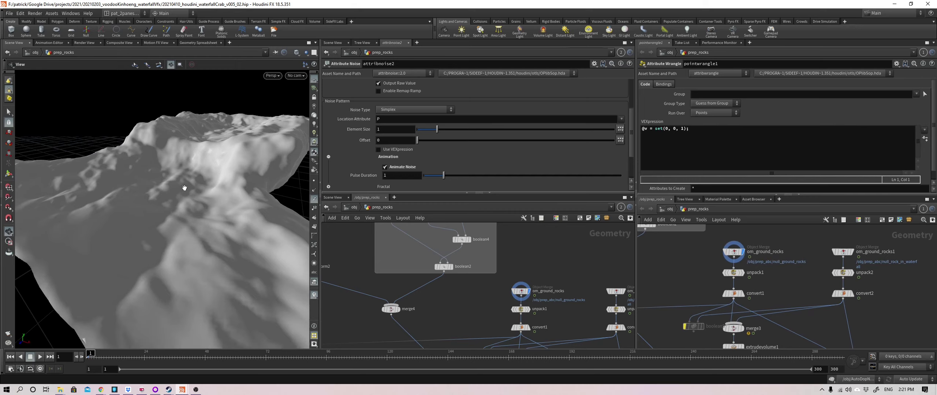
{"action": "mouse_move", "coordinate": [184, 186]}
{"action": "left_mouse_down"}
{"action": "mouse_move", "coordinate": [161, 191]}
{"action": "mouse_move", "coordinate": [191, 189]}
{"action": "left_mouse_up"}
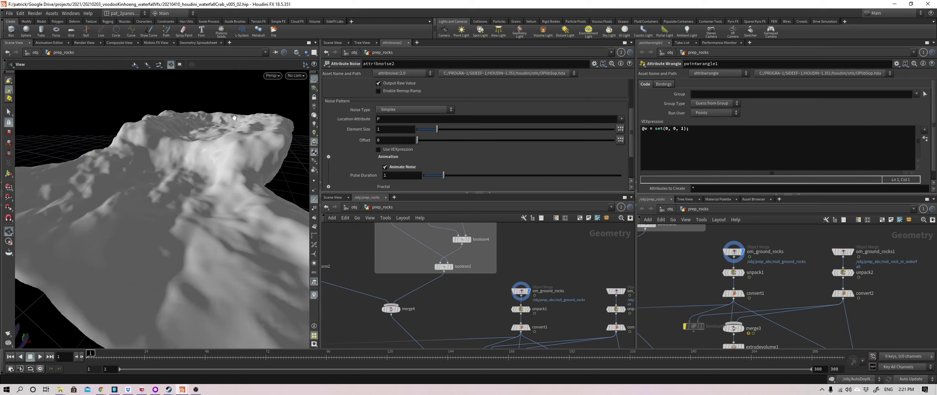
{"action": "left_click_drag", "start_coordinate": [187, 126], "coordinate": [182, 202]}
Turn on merge4's template and display flags in prep_rocks and inspect its block geometry in the viewport.
{"action": "middle_click_drag", "start_coordinate": [682, 276], "coordinate": [790, 305]}
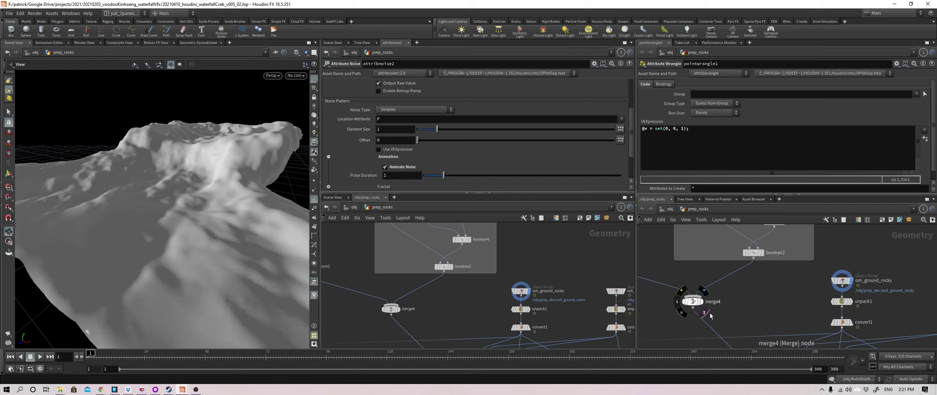
{"action": "left_click", "coordinate": [700, 301]}
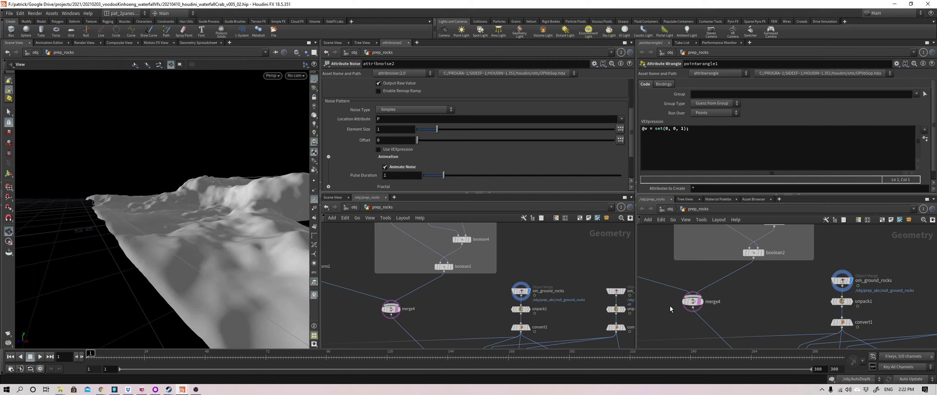
{"action": "left_click", "coordinate": [699, 301]}
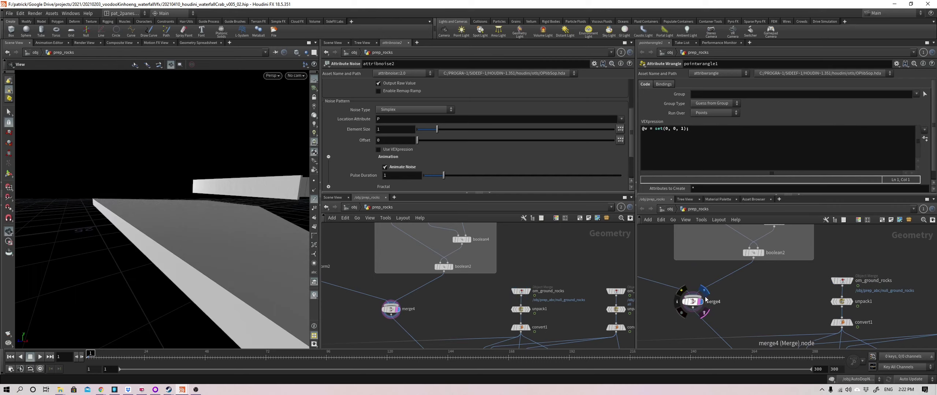
{"action": "left_click_drag", "start_coordinate": [205, 234], "coordinate": [178, 199]}
{"action": "middle_click_drag", "start_coordinate": [178, 199], "coordinate": [190, 182]}
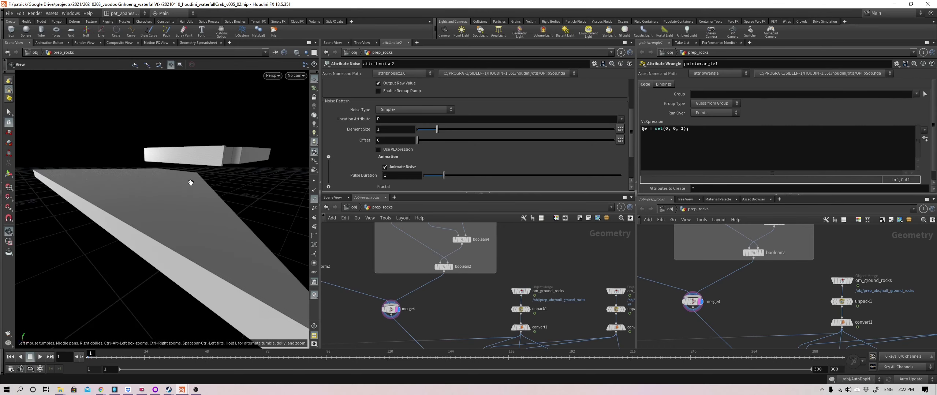
{"action": "left_click_drag", "start_coordinate": [141, 190], "coordinate": [220, 209]}
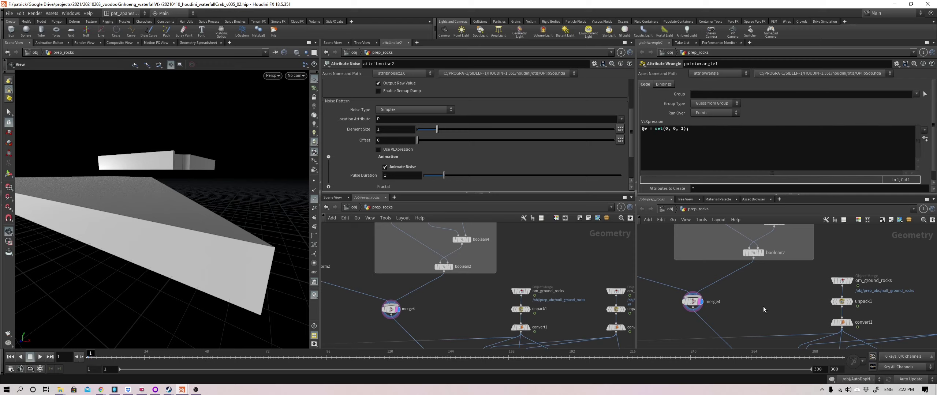
Template convert1 over the displayed merge4 blocks and switch the viewport to wireframe to compare the two shapes.
{"action": "middle_click_drag", "start_coordinate": [854, 325], "coordinate": [769, 285]}
{"action": "mouse_move", "coordinate": [764, 283]}
{"action": "left_click", "coordinate": [770, 295]}
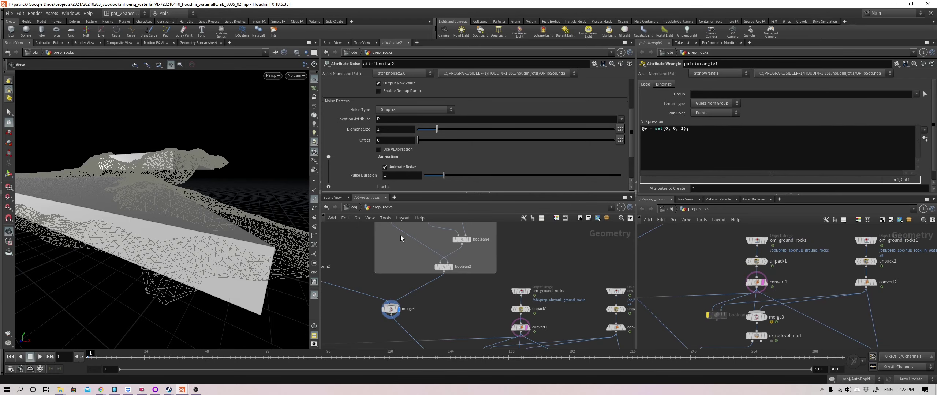
{"action": "mouse_move", "coordinate": [170, 186]}
{"action": "left_mouse_down"}
{"action": "mouse_move", "coordinate": [192, 205]}
{"action": "mouse_move", "coordinate": [157, 190]}
{"action": "mouse_move", "coordinate": [184, 192]}
{"action": "mouse_move", "coordinate": [119, 203]}
{"action": "mouse_move", "coordinate": [128, 166]}
{"action": "mouse_move", "coordinate": [121, 171]}
{"action": "mouse_move", "coordinate": [132, 182]}
{"action": "left_mouse_up"}
{"action": "key", "text": "w"}
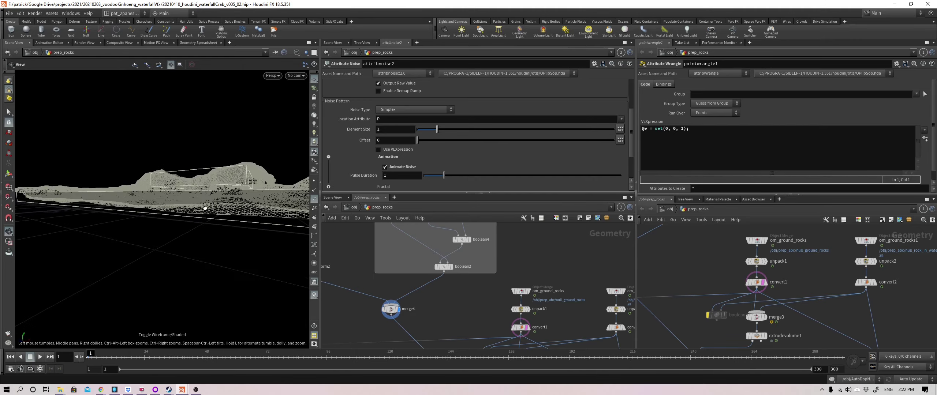
{"action": "left_click_drag", "start_coordinate": [205, 209], "coordinate": [125, 163]}
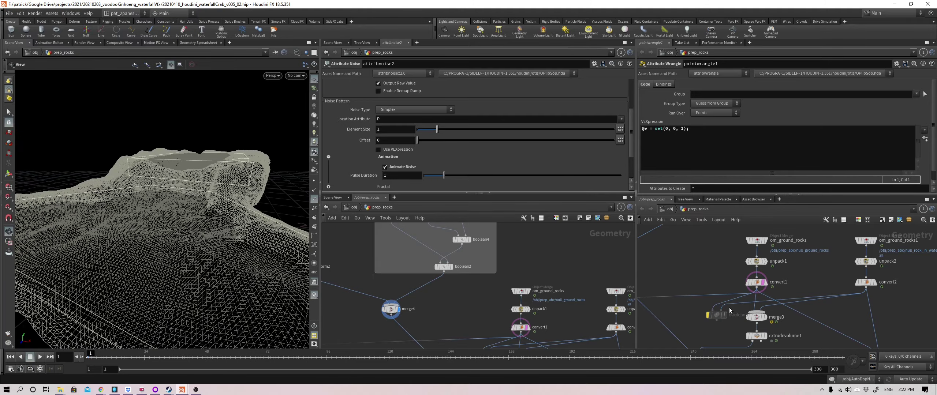
{"action": "middle_click_drag", "start_coordinate": [719, 293], "coordinate": [792, 328]}
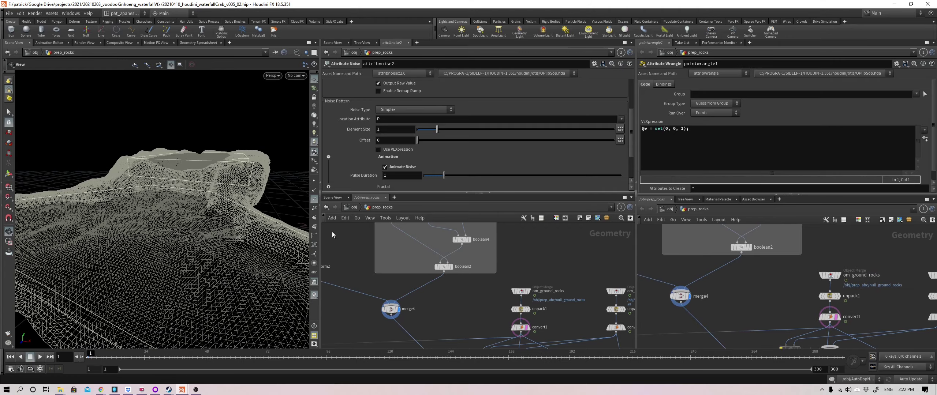
{"action": "left_click_drag", "start_coordinate": [257, 230], "coordinate": [208, 181]}
Template tube1, which feeds boolean2, and inspect its position against the rock mesh from above.
{"action": "middle_click_drag", "start_coordinate": [761, 241], "coordinate": [769, 331]}
{"action": "scroll", "coordinate": [731, 291], "scroll_direction": "up", "scroll_amount": 2}
{"action": "scroll", "coordinate": [706, 282], "scroll_direction": "down", "scroll_amount": 3}
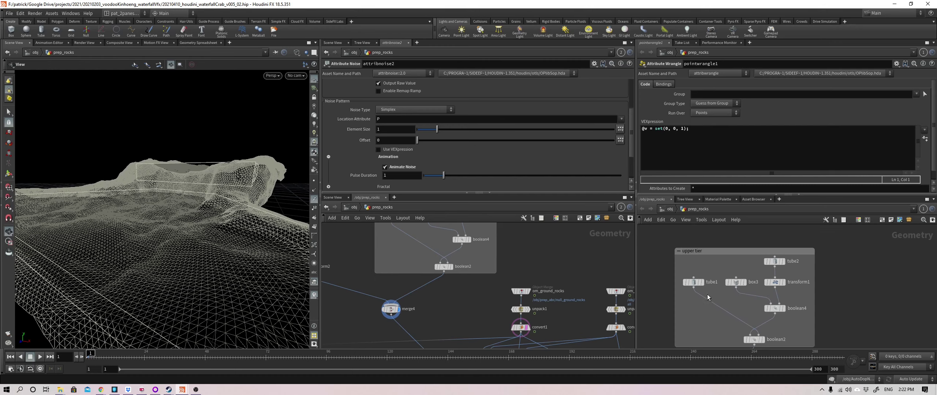
{"action": "left_click_drag", "start_coordinate": [267, 191], "coordinate": [234, 232]}
{"action": "middle_click_drag", "start_coordinate": [249, 141], "coordinate": [219, 158]}
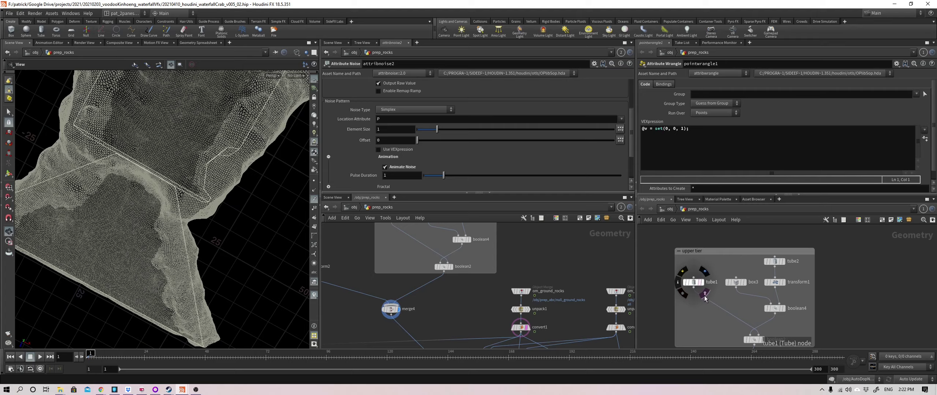
{"action": "left_click", "coordinate": [705, 295]}
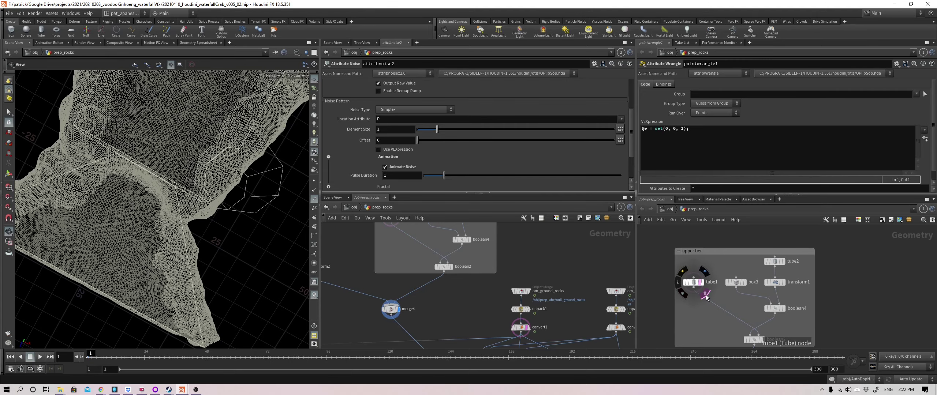
{"action": "left_click_drag", "start_coordinate": [282, 217], "coordinate": [235, 205]}
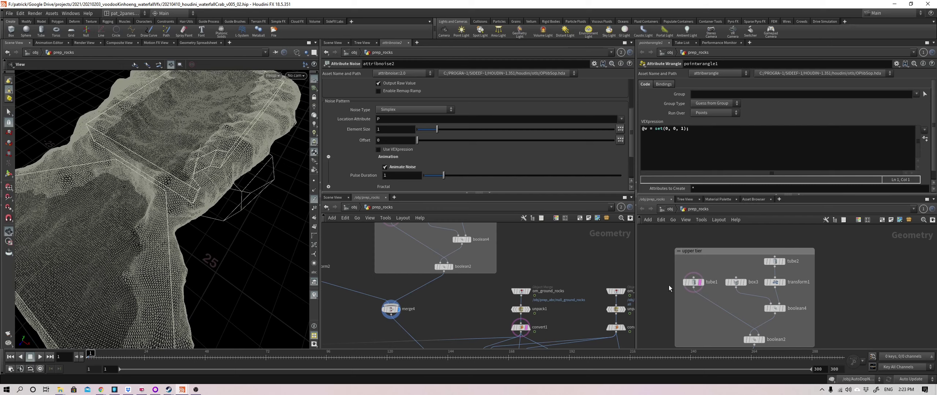
Turn off tube1's template flag and return the viewport to shaded display with convert1 still templated.
{"action": "mouse_move", "coordinate": [234, 176]}
{"action": "left_mouse_down"}
{"action": "mouse_move", "coordinate": [190, 175]}
{"action": "mouse_move", "coordinate": [205, 192]}
{"action": "mouse_move", "coordinate": [193, 193]}
{"action": "left_mouse_up"}
{"action": "key", "text": "w"}
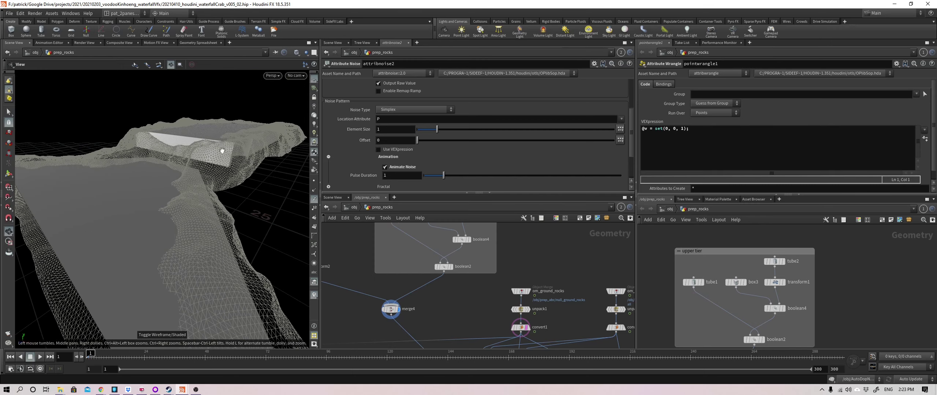
{"action": "middle_click_drag", "start_coordinate": [741, 334], "coordinate": [724, 239]}
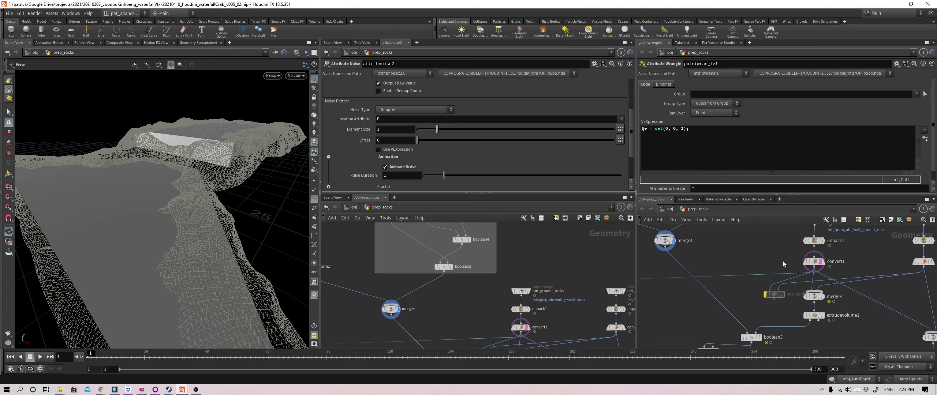
{"action": "mouse_move", "coordinate": [234, 169]}
{"action": "left_mouse_down"}
{"action": "mouse_move", "coordinate": [220, 173]}
{"action": "mouse_move", "coordinate": [232, 155]}
{"action": "mouse_move", "coordinate": [224, 172]}
{"action": "left_mouse_up"}
Turn off convert1's template flag and display boolean3 and remesh2 in turn to inspect the cut rock geometry.
{"action": "left_click", "coordinate": [820, 261]}
{"action": "middle_click_drag", "start_coordinate": [763, 342], "coordinate": [765, 302]}
{"action": "left_click", "coordinate": [767, 294]}
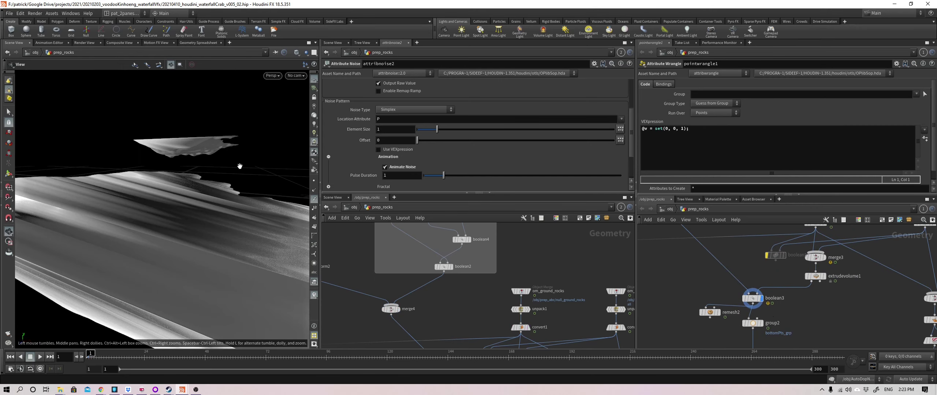
{"action": "left_click", "coordinate": [722, 304]}
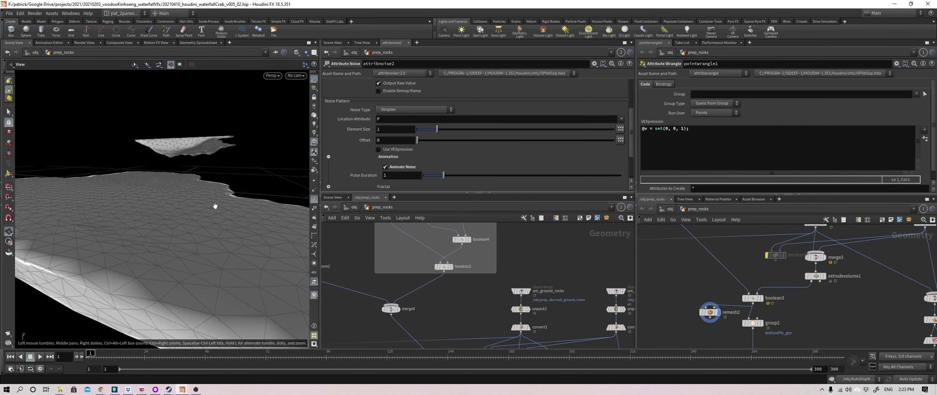
{"action": "left_click_drag", "start_coordinate": [216, 203], "coordinate": [141, 208]}
Display group2, open its parameters, and examine the bottomPts_grp primitives on the underside of the geometry.
{"action": "middle_click_drag", "start_coordinate": [677, 340], "coordinate": [654, 292]}
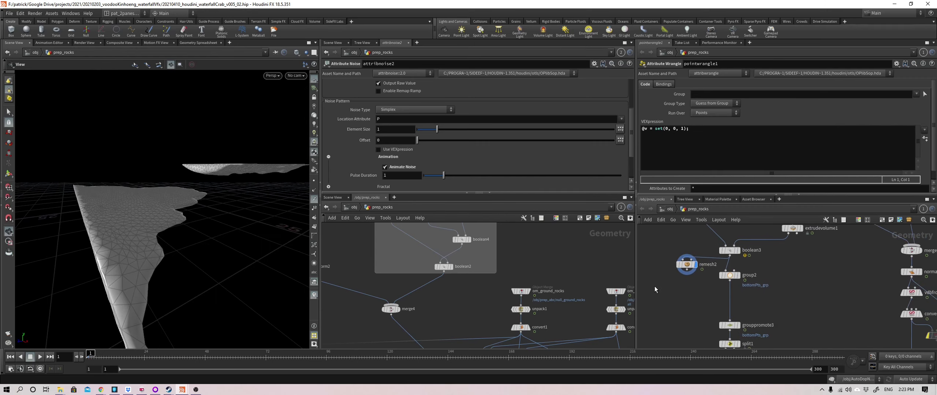
{"action": "left_click", "coordinate": [738, 275]}
{"action": "left_click_drag", "start_coordinate": [177, 203], "coordinate": [158, 149]}
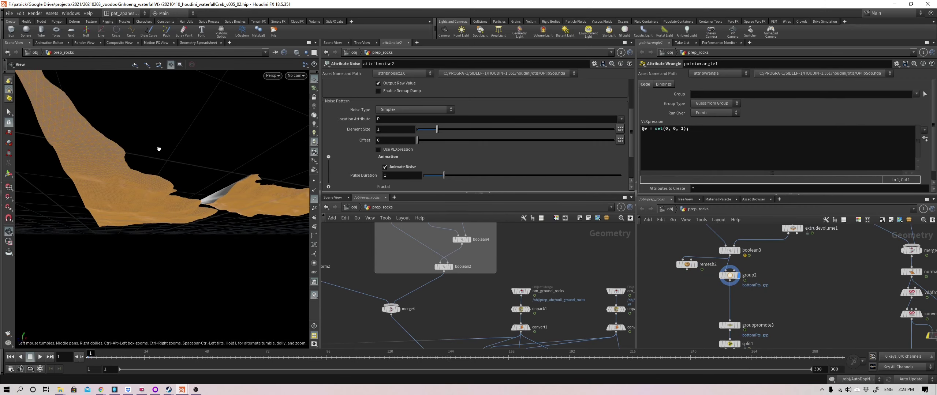
{"action": "left_click_drag", "start_coordinate": [157, 203], "coordinate": [185, 191]}
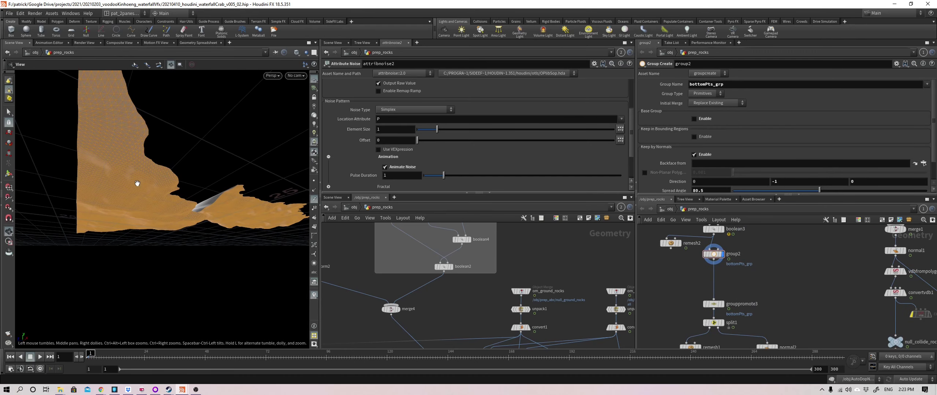
{"action": "left_click_drag", "start_coordinate": [126, 197], "coordinate": [233, 201]}
{"action": "left_click_drag", "start_coordinate": [135, 169], "coordinate": [60, 177]}
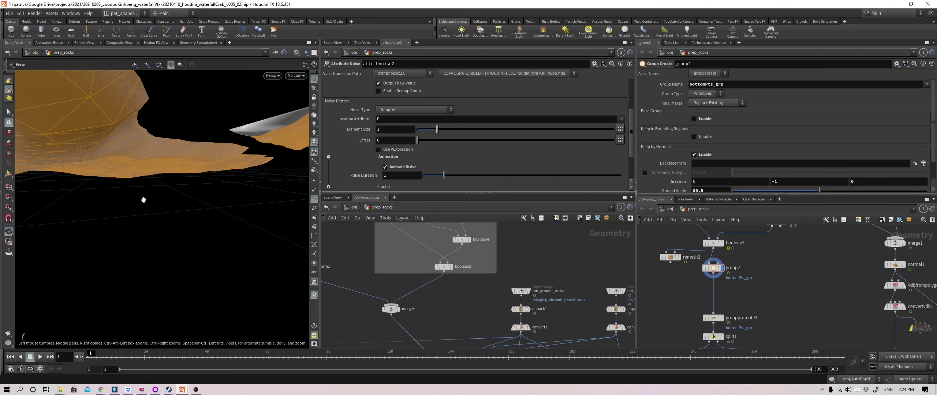
Display grouppromote3, inspect the bottomPts_grp points on the underside of the rock geometry, and open split1's parameters.
{"action": "left_click_drag", "start_coordinate": [96, 215], "coordinate": [163, 316]}
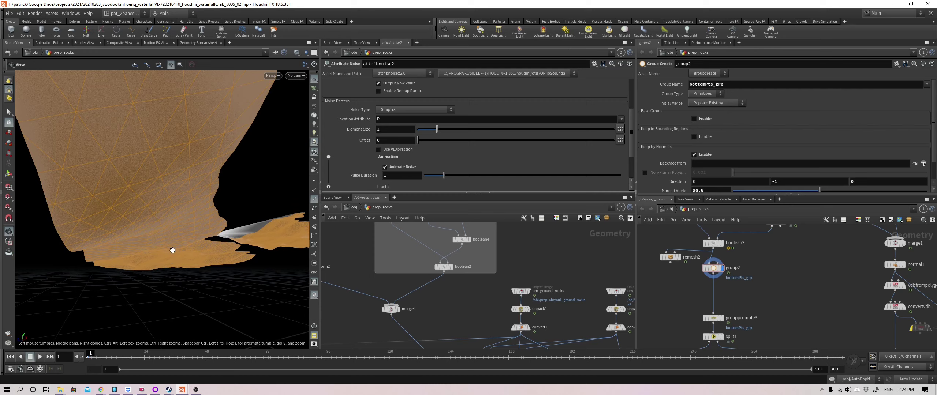
{"action": "middle_click_drag", "start_coordinate": [665, 312], "coordinate": [665, 299]}
{"action": "left_click", "coordinate": [722, 304]}
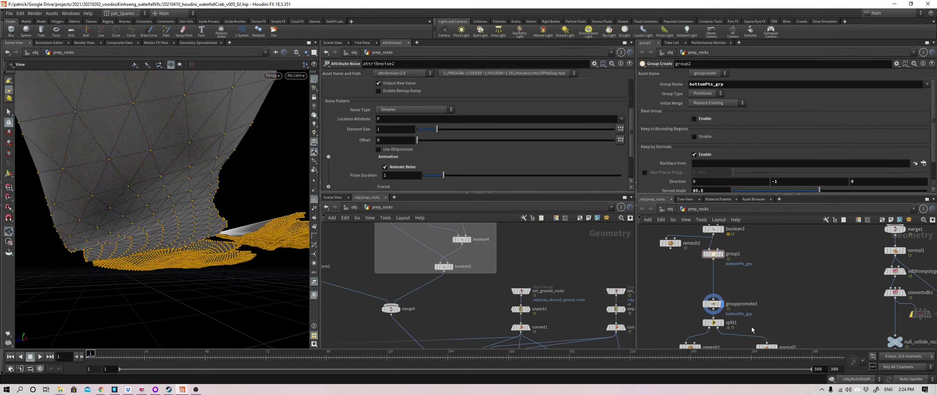
{"action": "left_click_drag", "start_coordinate": [271, 245], "coordinate": [230, 253]}
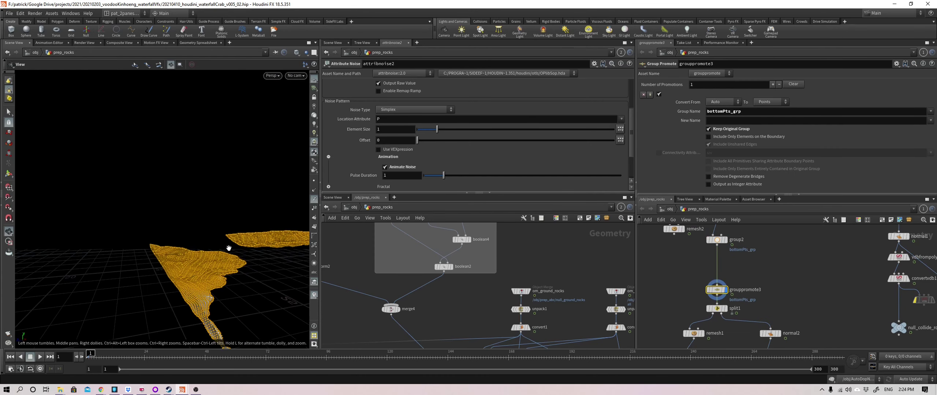
{"action": "left_click_drag", "start_coordinate": [690, 304], "coordinate": [713, 310]}
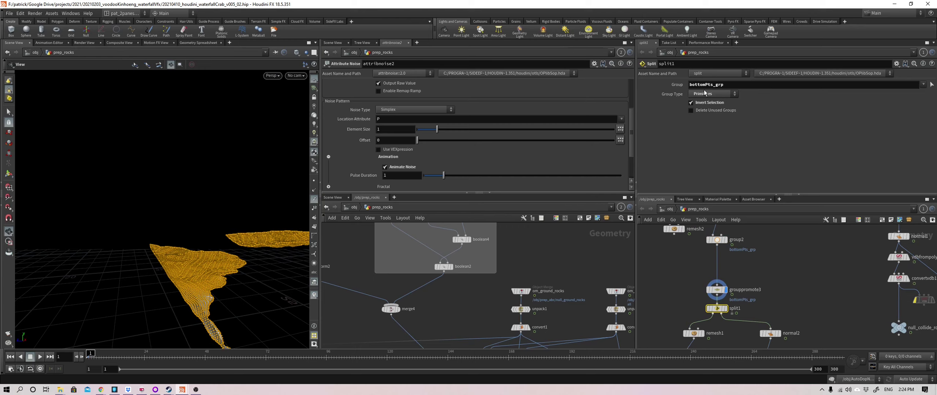
Display the remesh1 branch of split1 with its parameters open and inspect the separated rock mesh.
{"action": "middle_click_drag", "start_coordinate": [704, 290], "coordinate": [687, 256]}
{"action": "scroll", "coordinate": [682, 278], "scroll_direction": "up", "scroll_amount": 2}
{"action": "left_click_drag", "start_coordinate": [676, 294], "coordinate": [705, 311]}
{"action": "left_click", "coordinate": [710, 303]}
{"action": "left_click_drag", "start_coordinate": [251, 237], "coordinate": [140, 200]}
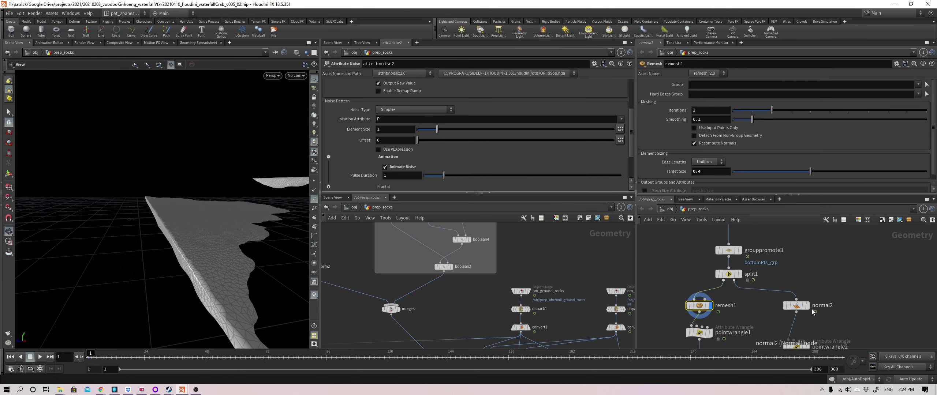
Display the normal2 branch of split1 and examine the bottom surface up close in wireframe.
{"action": "mouse_move", "coordinate": [809, 310]}
{"action": "left_click_drag", "start_coordinate": [211, 228], "coordinate": [158, 251]}
{"action": "middle_click_drag", "start_coordinate": [830, 336], "coordinate": [809, 292]}
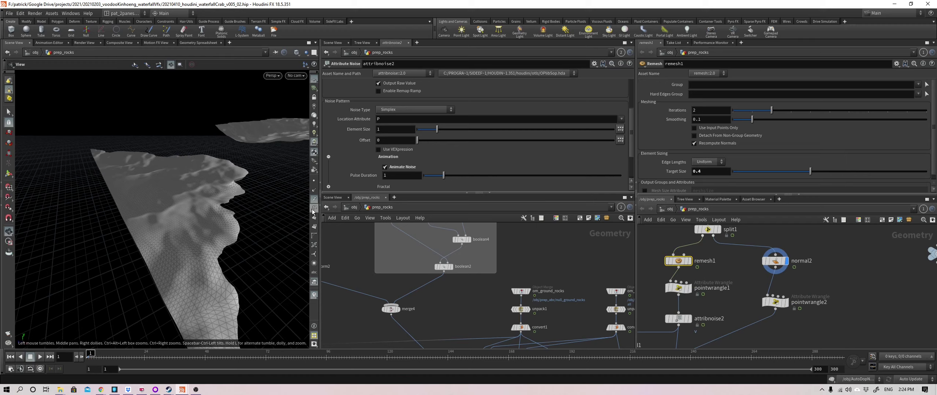
{"action": "mouse_move", "coordinate": [292, 184]}
{"action": "right_mouse_down"}
{"action": "mouse_move", "coordinate": [216, 190]}
{"action": "mouse_move", "coordinate": [190, 212]}
{"action": "right_mouse_up"}
{"action": "key", "text": "w"}
Open pointwrangle2's VEX code and display the node with its velocity vectors.
{"action": "left_click", "coordinate": [775, 302]}
{"action": "left_click", "coordinate": [786, 302]}
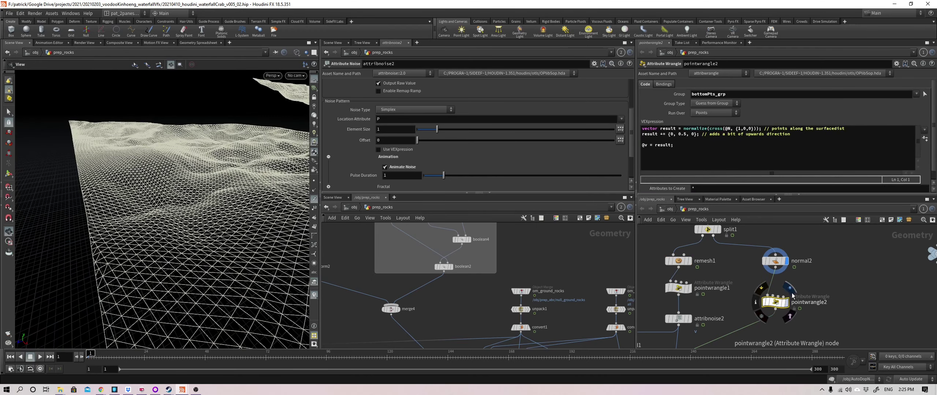
{"action": "scroll", "coordinate": [212, 191], "scroll_direction": "up", "scroll_amount": 4}
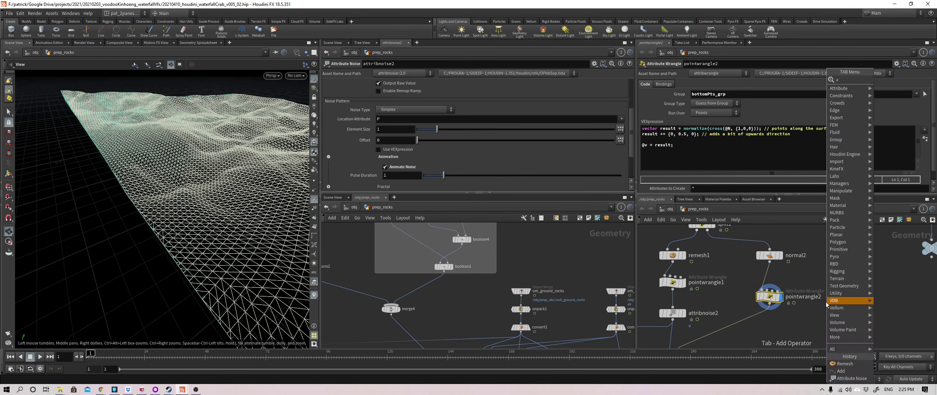
Create an Add node fed by pointwrangle2, enable Delete Geometry But Keep the Points, and display it to inspect the velocity vectors.
{"action": "left_click", "coordinate": [827, 302]}
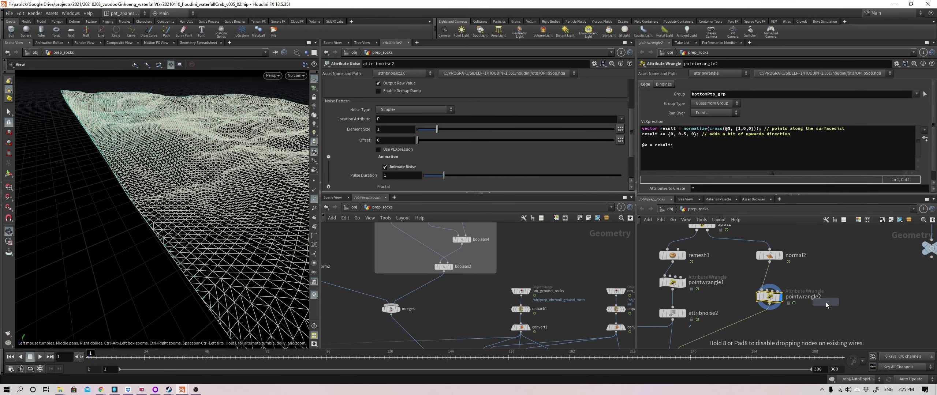
{"action": "left_click", "coordinate": [834, 319]}
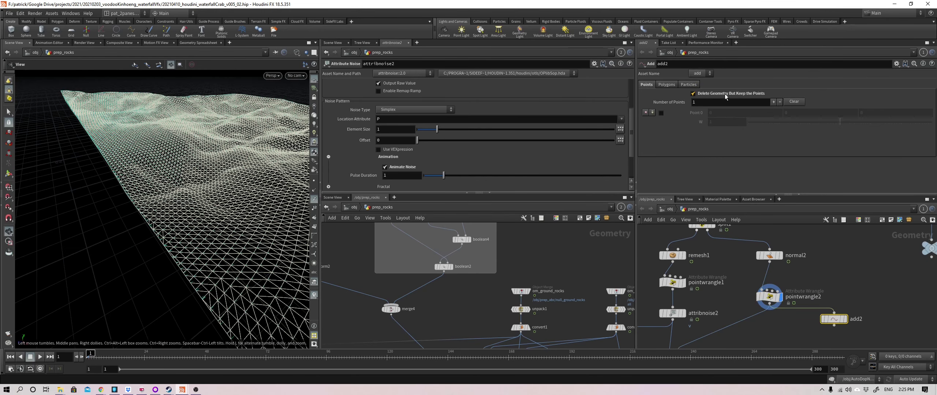
{"action": "key", "text": "r"}
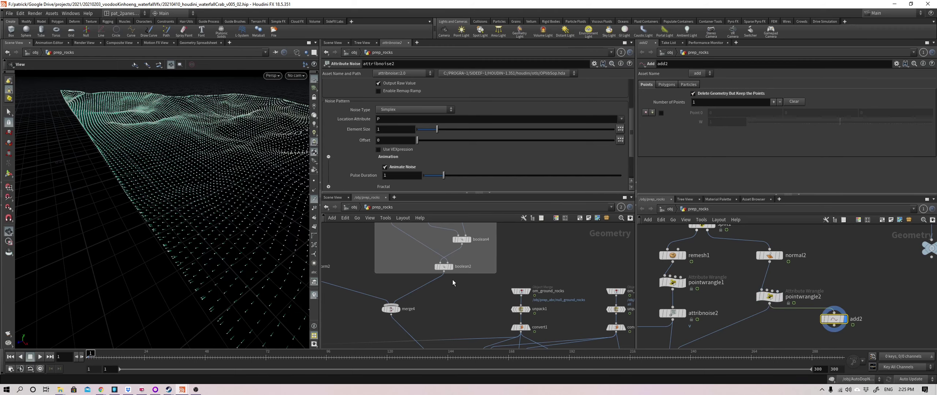
{"action": "scroll", "coordinate": [171, 220], "scroll_direction": "up", "scroll_amount": 4}
{"action": "left_click_drag", "start_coordinate": [163, 197], "coordinate": [172, 176]}
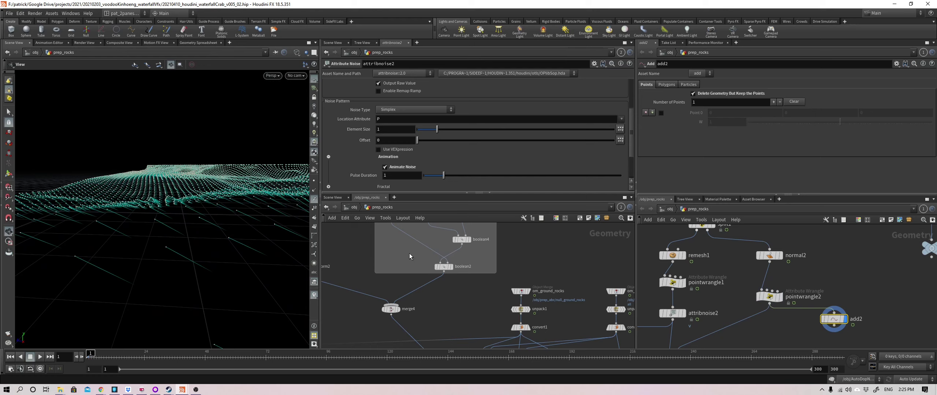
Comment out the "result += {0, 0.5, 0};" line in pointwrangle2's code and inspect the velocity vectors.
{"action": "left_click", "coordinate": [769, 296]}
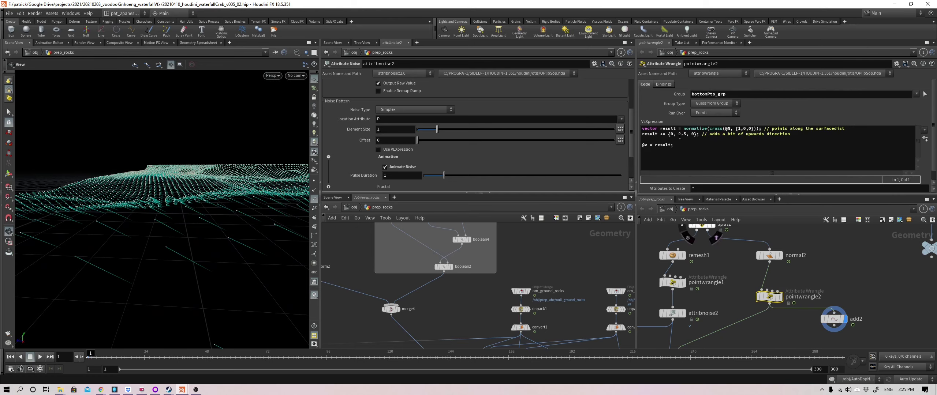
{"action": "left_click_drag", "start_coordinate": [680, 134], "coordinate": [687, 135]}
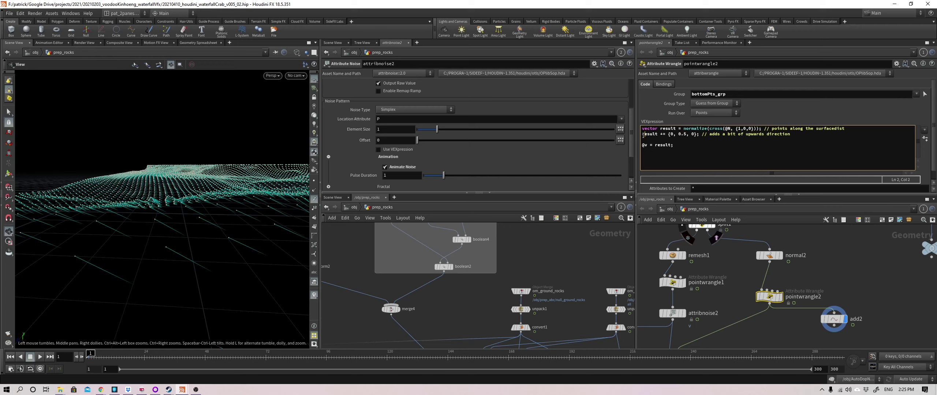
{"action": "type", "text": "//"}
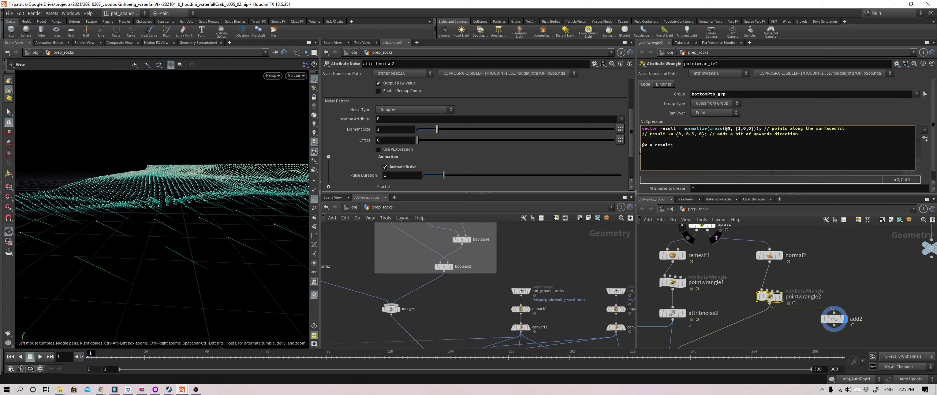
{"action": "middle_click", "coordinate": [827, 252]}
{"action": "left_click_drag", "start_coordinate": [301, 193], "coordinate": [233, 193]}
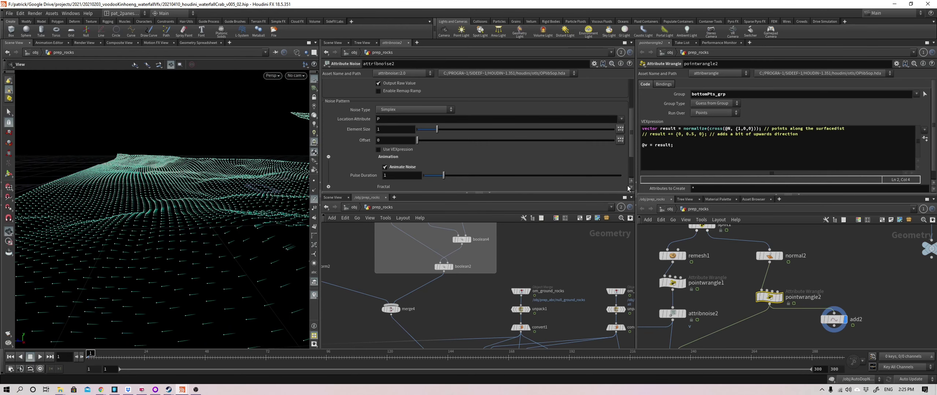
Uncomment the upward-direction line in pointwrangle2's code and inspect the velocity vectors through add2.
{"action": "left_click_drag", "start_coordinate": [645, 136], "coordinate": [621, 136]}
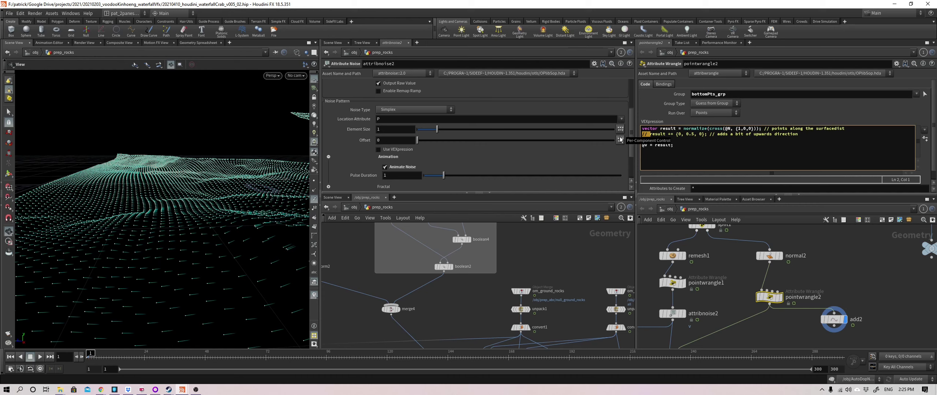
{"action": "key", "text": "BackSpace"}
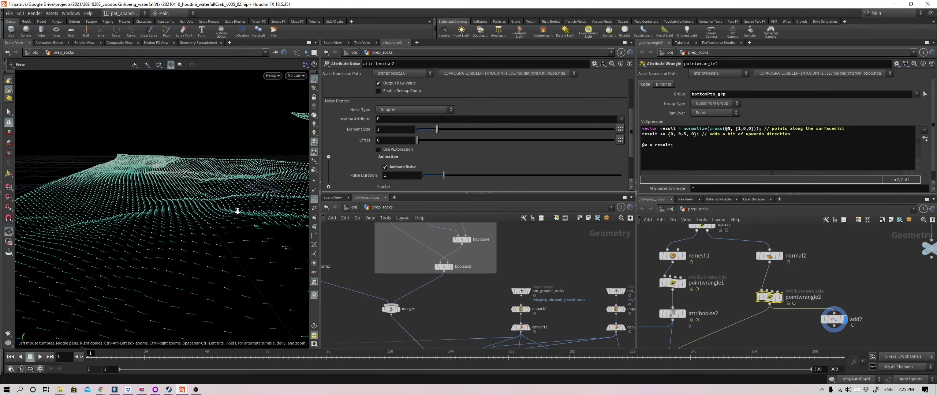
{"action": "left_click", "coordinate": [683, 135]}
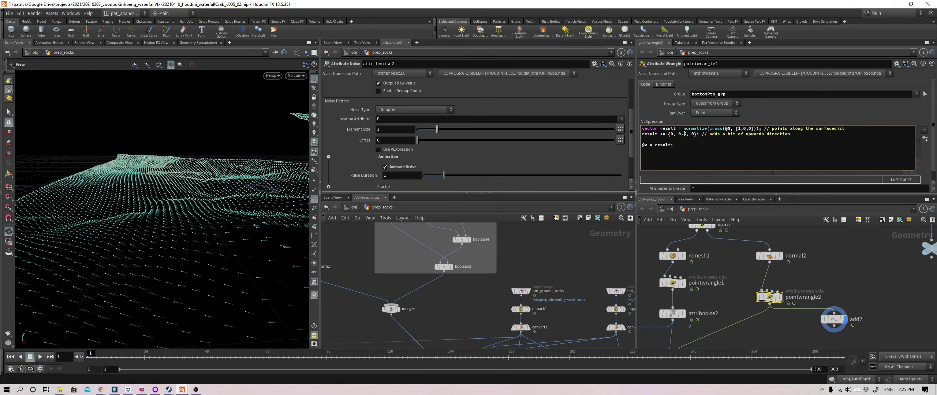
{"action": "left_click_drag", "start_coordinate": [168, 183], "coordinate": [288, 191]}
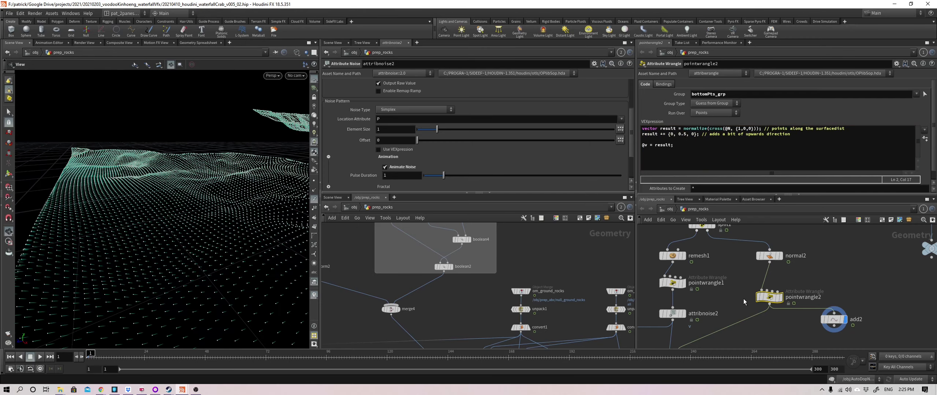
{"action": "left_click", "coordinate": [834, 319]}
{"action": "left_click_drag", "start_coordinate": [171, 193], "coordinate": [212, 233]}
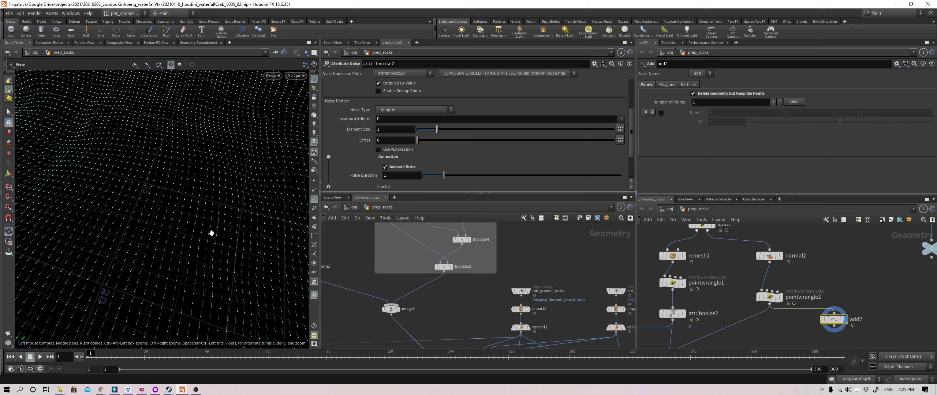
Display remesh1 again and inspect its triangulated surface in wireframe.
{"action": "middle_click_drag", "start_coordinate": [774, 339], "coordinate": [812, 352]}
{"action": "left_click", "coordinate": [721, 270]}
{"action": "scroll", "coordinate": [137, 213], "scroll_direction": "down", "scroll_amount": 3}
{"action": "left_click_drag", "start_coordinate": [137, 212], "coordinate": [219, 223]}
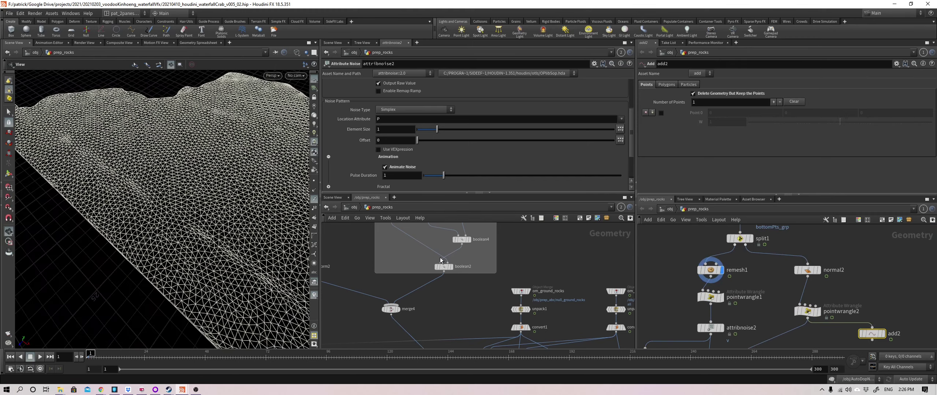
Duplicate add2 beside the remesh1 branch, connect the copy to remesh1's output, and display its points.
{"action": "middle_click_drag", "start_coordinate": [787, 308], "coordinate": [814, 290]}
{"action": "left_click_drag", "start_coordinate": [901, 316], "coordinate": [738, 260], "text": "alt"}
{"action": "left_click_drag", "start_coordinate": [658, 266], "coordinate": [699, 308]}
{"action": "key", "text": "r"}
{"action": "left_click_drag", "start_coordinate": [278, 198], "coordinate": [199, 203]}
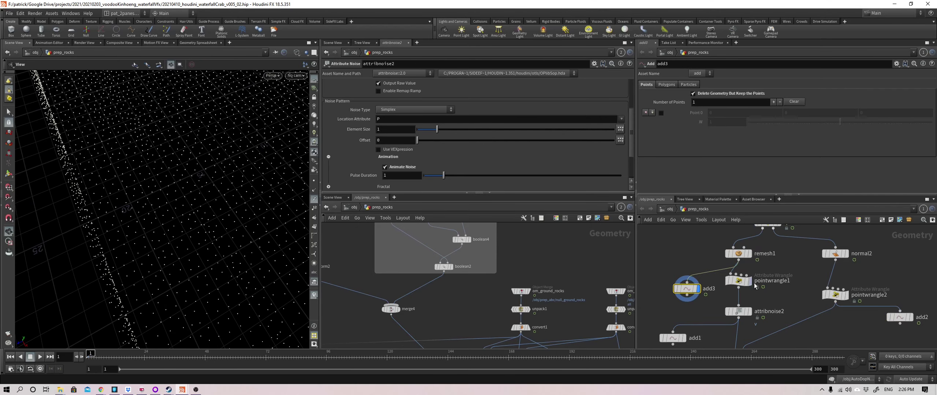
Rewire add3 to pointwrangle1's output and display it to inspect the velocities set by "@v = set(0, 0, 1);".
{"action": "left_click", "coordinate": [747, 281]}
{"action": "left_click", "coordinate": [738, 281]}
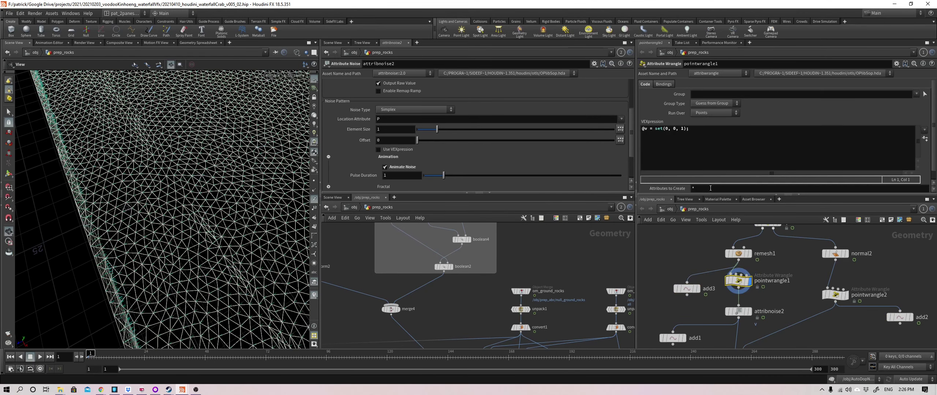
{"action": "left_click_drag", "start_coordinate": [687, 288], "coordinate": [677, 304]}
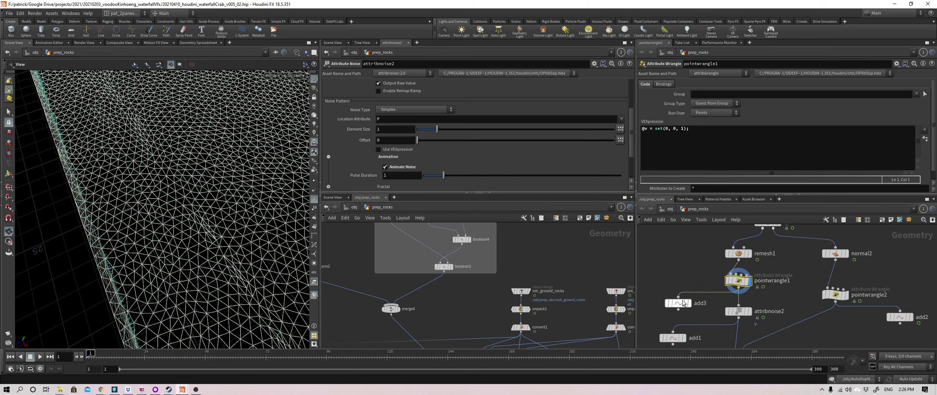
{"action": "left_click", "coordinate": [690, 303]}
{"action": "left_click_drag", "start_coordinate": [246, 201], "coordinate": [213, 171]}
{"action": "left_click", "coordinate": [738, 281]}
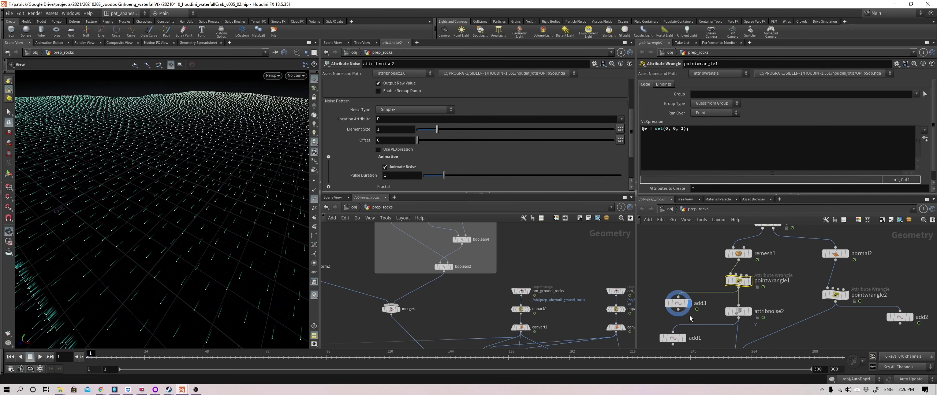
Rewire add3 to attribnoise2's output and inspect the noise-varied velocity vectors from above.
{"action": "left_click", "coordinate": [762, 314]}
{"action": "left_click", "coordinate": [738, 318]}
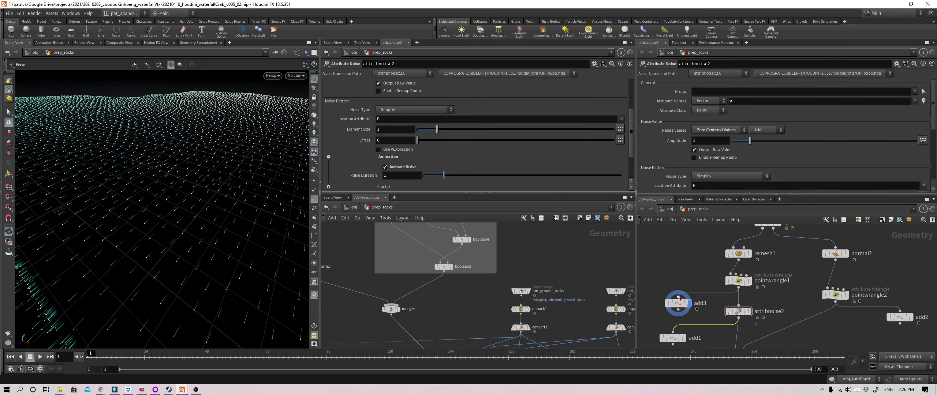
{"action": "left_click", "coordinate": [678, 295]}
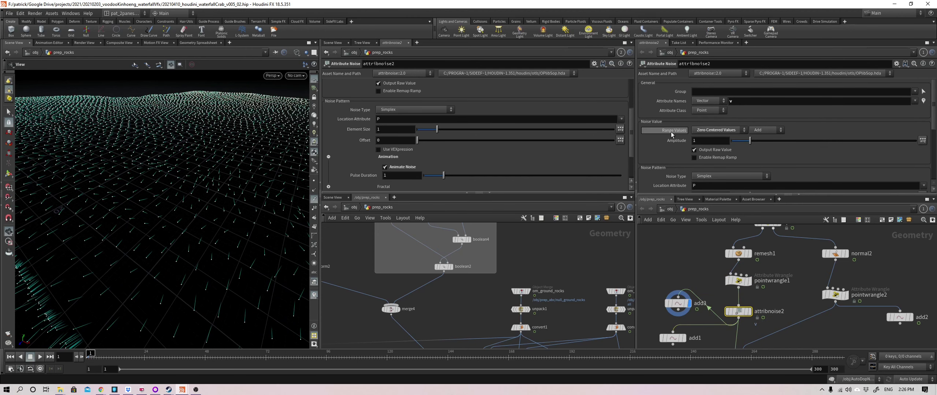
{"action": "left_click_drag", "start_coordinate": [256, 153], "coordinate": [207, 165]}
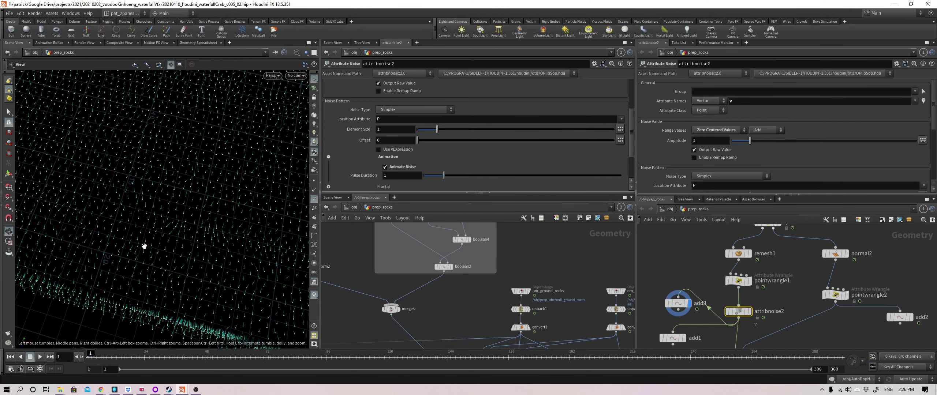
{"action": "left_click_drag", "start_coordinate": [165, 220], "coordinate": [161, 251]}
{"action": "middle_click_drag", "start_coordinate": [716, 328], "coordinate": [716, 319]}
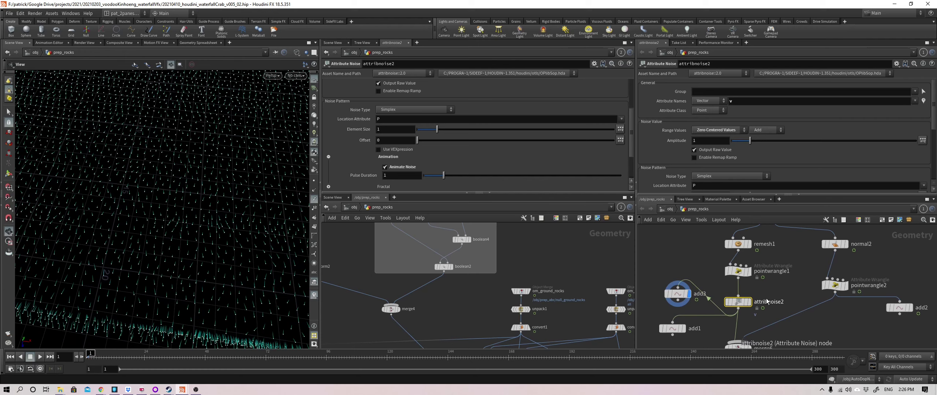
Look over the upstream rock network around merge4, group2 and split1, and return to the attribnoise2 branch.
{"action": "scroll", "coordinate": [771, 299], "scroll_direction": "up", "scroll_amount": 10}
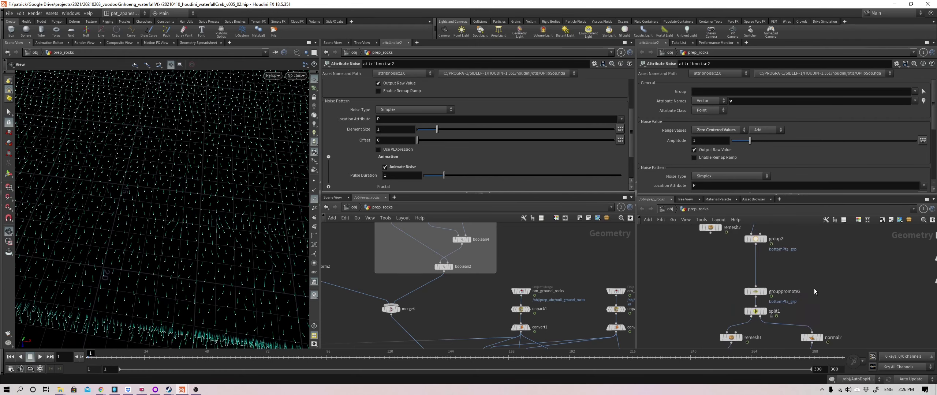
{"action": "scroll", "coordinate": [814, 288], "scroll_direction": "down", "scroll_amount": 2}
{"action": "middle_click_drag", "start_coordinate": [812, 275], "coordinate": [817, 345]}
{"action": "scroll", "coordinate": [808, 326], "scroll_direction": "down", "scroll_amount": 2}
{"action": "scroll", "coordinate": [727, 252], "scroll_direction": "down", "scroll_amount": 1}
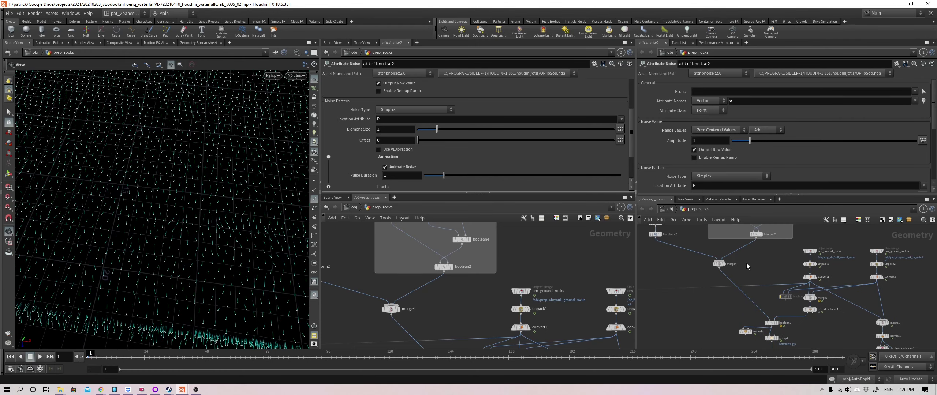
{"action": "scroll", "coordinate": [741, 272], "scroll_direction": "up", "scroll_amount": 5}
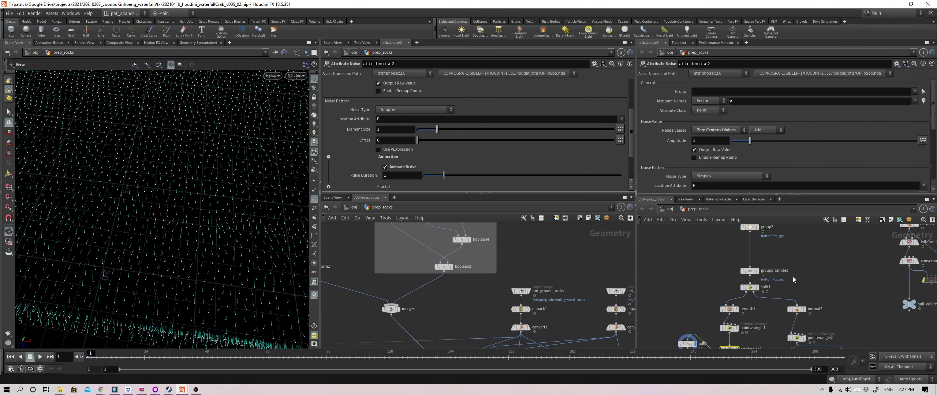
{"action": "scroll", "coordinate": [763, 279], "scroll_direction": "up", "scroll_amount": 3}
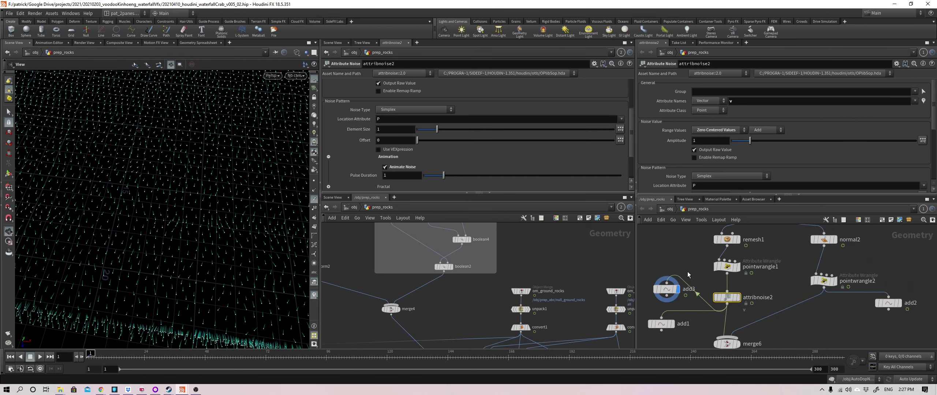
Examine attribnoise2's Animate Noise and Pulse Duration settings with the timeline playing.
{"action": "left_click", "coordinate": [667, 289]}
{"action": "left_click", "coordinate": [726, 297]}
{"action": "middle_click_drag", "start_coordinate": [713, 319], "coordinate": [729, 307]}
{"action": "scroll", "coordinate": [658, 137], "scroll_direction": "down", "scroll_amount": 6}
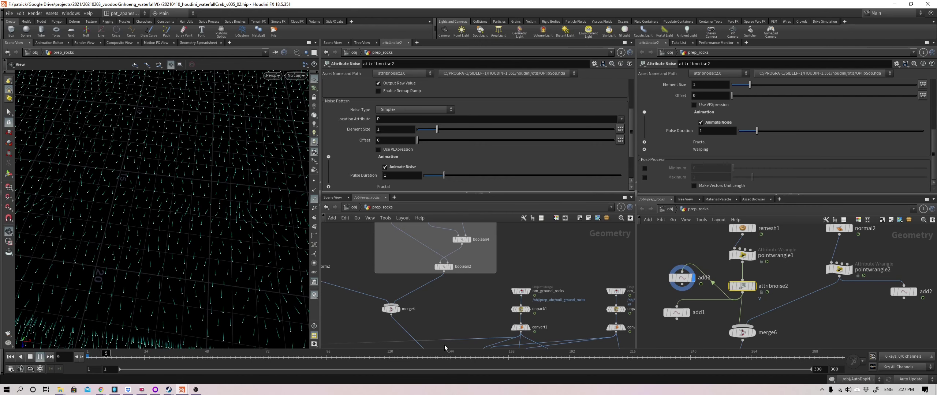
Stop playback, return to frame 1, delete the add3 node and display add1 on attribnoise2's output.
{"action": "key", "text": "Escape"}
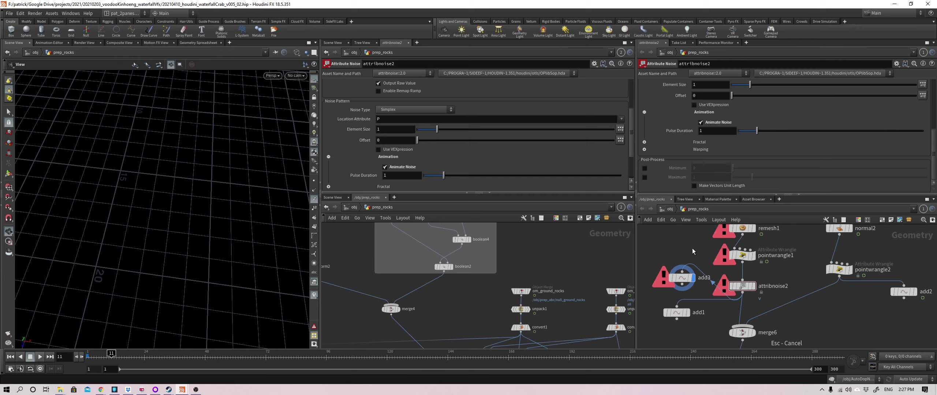
{"action": "key", "text": "ctrl+Up"}
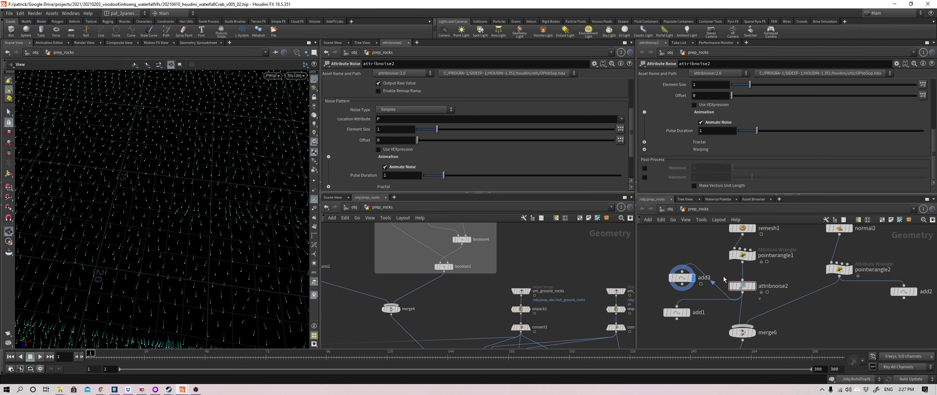
{"action": "left_click", "coordinate": [685, 267]}
{"action": "key", "text": "Delete"}
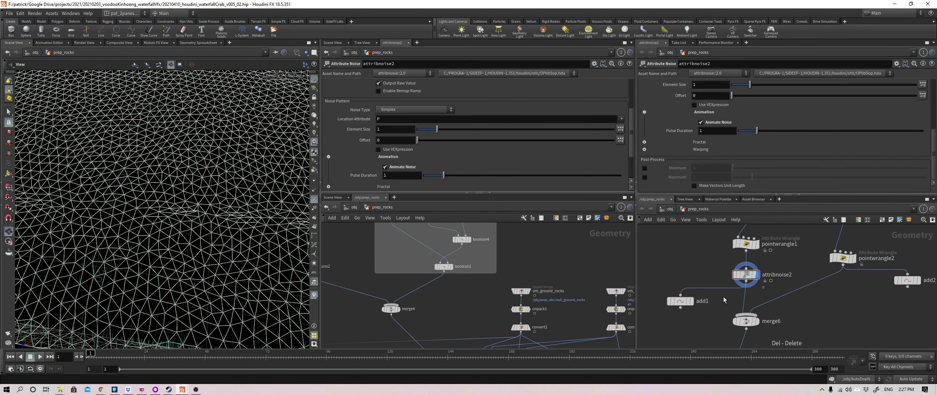
{"action": "left_click", "coordinate": [679, 306]}
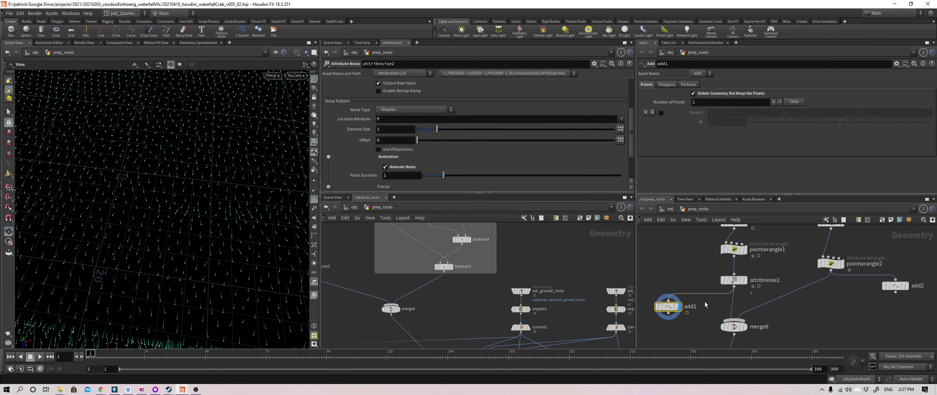
Compare attribnoise2's displayed mesh with add1's points and examine pointwrangle1's velocity expression.
{"action": "middle_click_drag", "start_coordinate": [701, 280], "coordinate": [696, 294]}
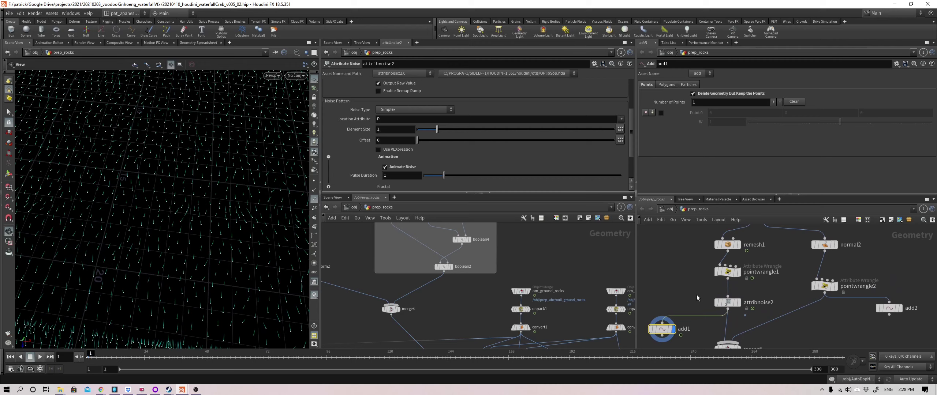
{"action": "left_click", "coordinate": [727, 302]}
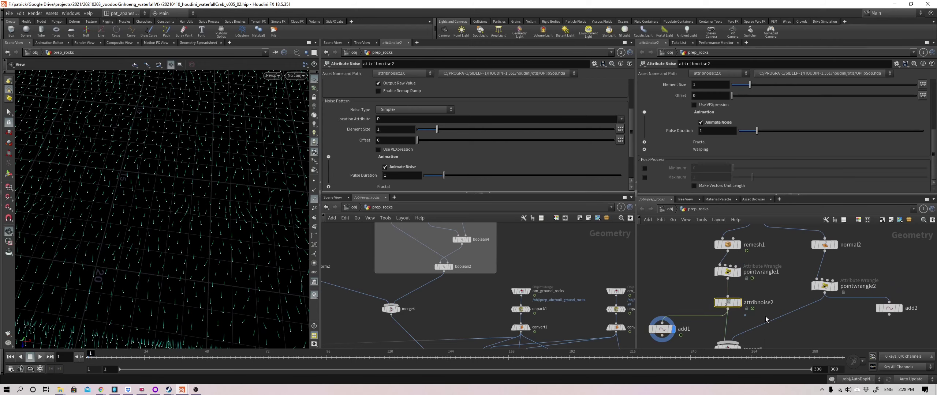
{"action": "left_click", "coordinate": [737, 302]}
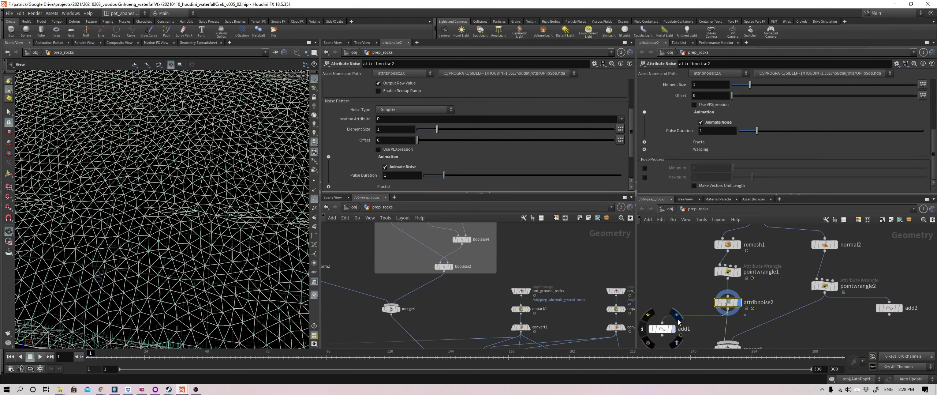
{"action": "left_click", "coordinate": [677, 315]}
{"action": "left_click", "coordinate": [728, 271]}
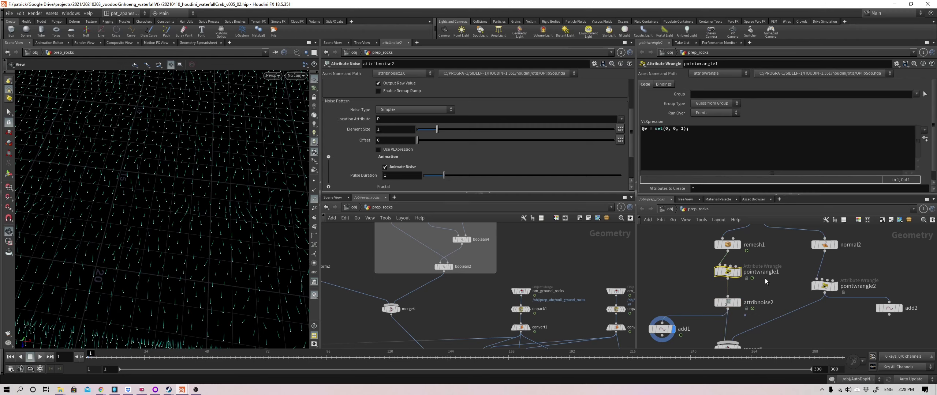
{"action": "middle_click_drag", "start_coordinate": [709, 238], "coordinate": [694, 298]}
{"action": "scroll", "coordinate": [694, 255], "scroll_direction": "down", "scroll_amount": 1}
{"action": "scroll", "coordinate": [701, 260], "scroll_direction": "down", "scroll_amount": 3}
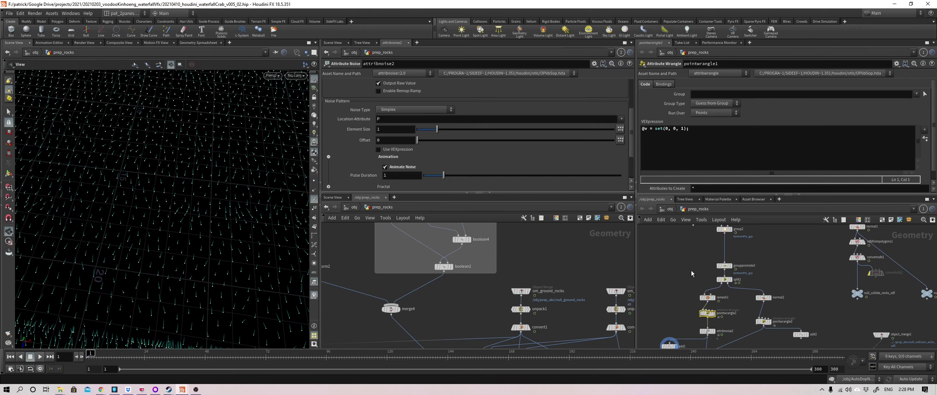
{"action": "scroll", "coordinate": [672, 262], "scroll_direction": "up", "scroll_amount": 4}
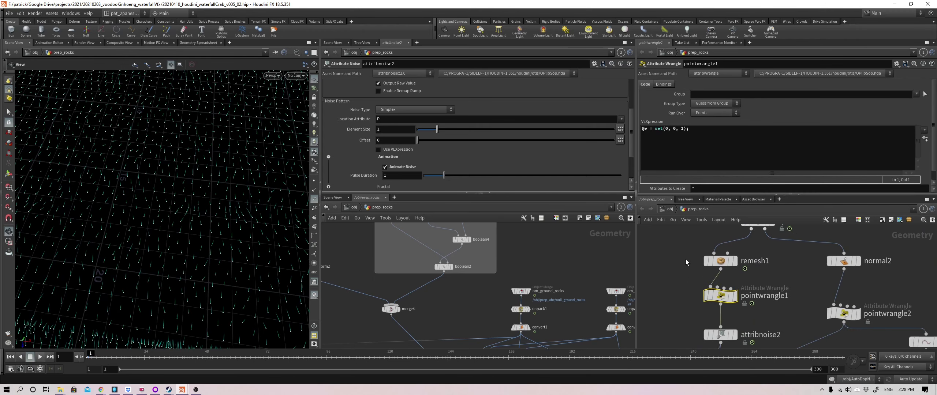
Display pointwrangle1, then rewire add1 to its output and inspect the uniform velocity vectors.
{"action": "left_click", "coordinate": [734, 295]}
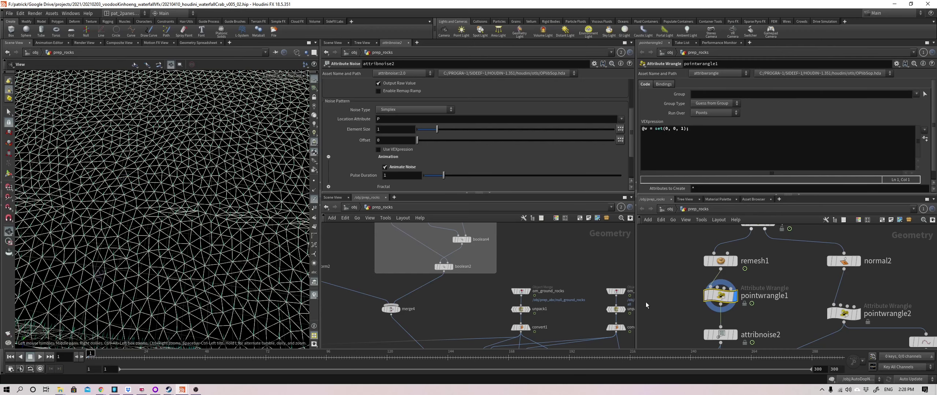
{"action": "middle_click_drag", "start_coordinate": [646, 305], "coordinate": [690, 234]}
{"action": "left_click", "coordinate": [694, 297]}
{"action": "left_click_drag", "start_coordinate": [191, 206], "coordinate": [185, 190]}
{"action": "middle_click_drag", "start_coordinate": [185, 190], "coordinate": [180, 210]}
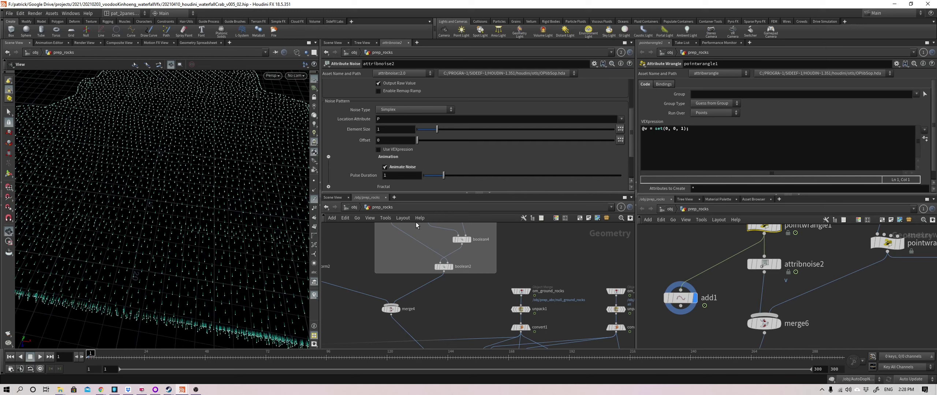
Display attribnoise2 and reconnect add1 to its output.
{"action": "middle_click_drag", "start_coordinate": [793, 243], "coordinate": [781, 297]}
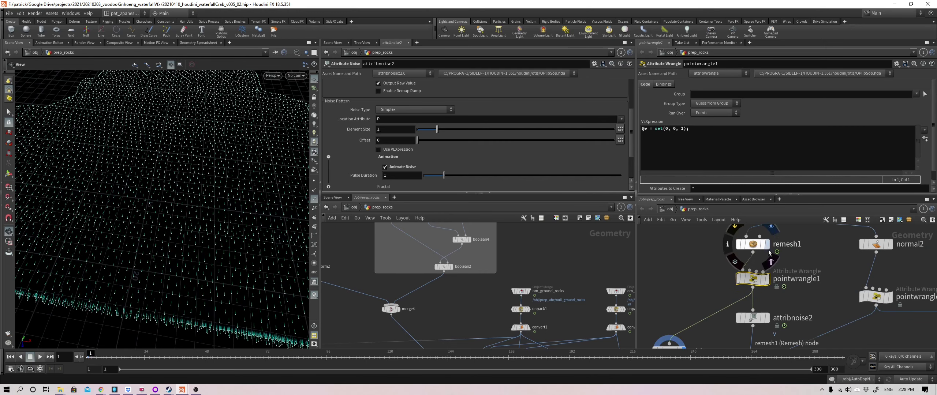
{"action": "middle_click_drag", "start_coordinate": [769, 325], "coordinate": [764, 286]}
{"action": "left_click", "coordinate": [763, 280]}
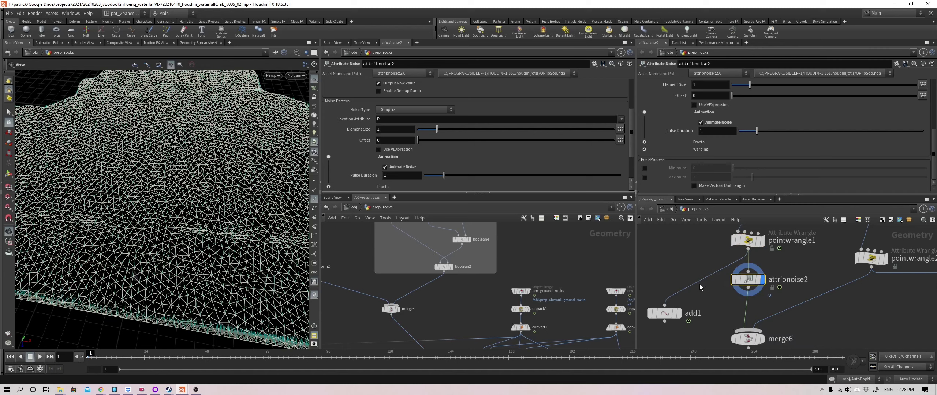
{"action": "middle_click_drag", "start_coordinate": [708, 260], "coordinate": [700, 287]}
Lock pointwrangle1 and display its geometry shaded with the velocity trails hidden.
{"action": "left_click", "coordinate": [733, 267]}
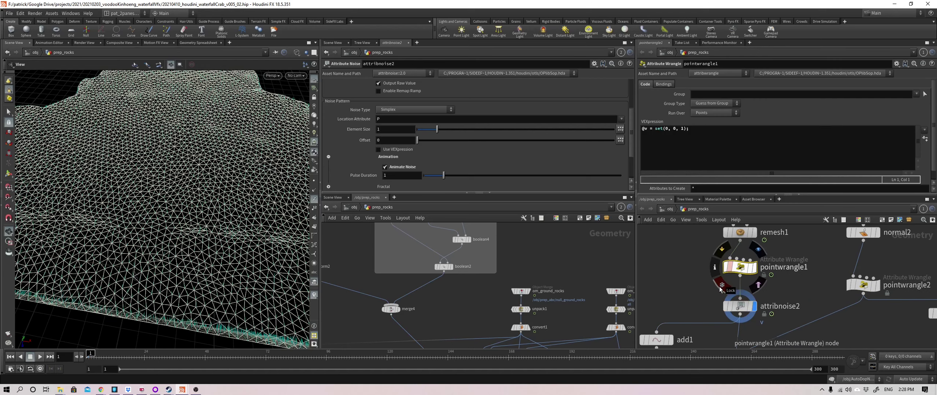
{"action": "left_click", "coordinate": [720, 287]}
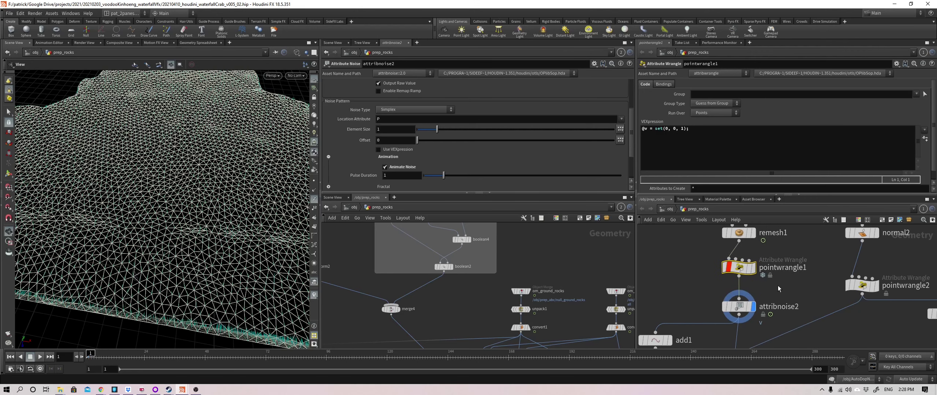
{"action": "left_click", "coordinate": [751, 267]}
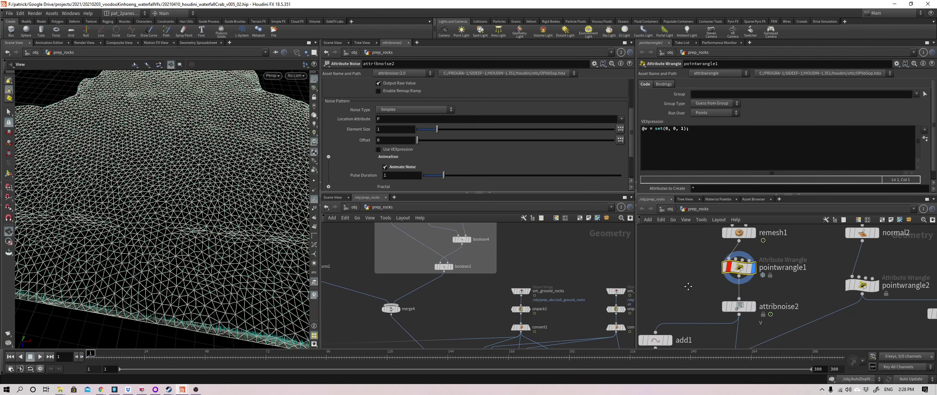
{"action": "key", "text": "w"}
{"action": "mouse_move", "coordinate": [262, 211]}
{"action": "left_mouse_down"}
{"action": "mouse_move", "coordinate": [223, 209]}
{"action": "mouse_move", "coordinate": [232, 204]}
{"action": "left_mouse_up"}
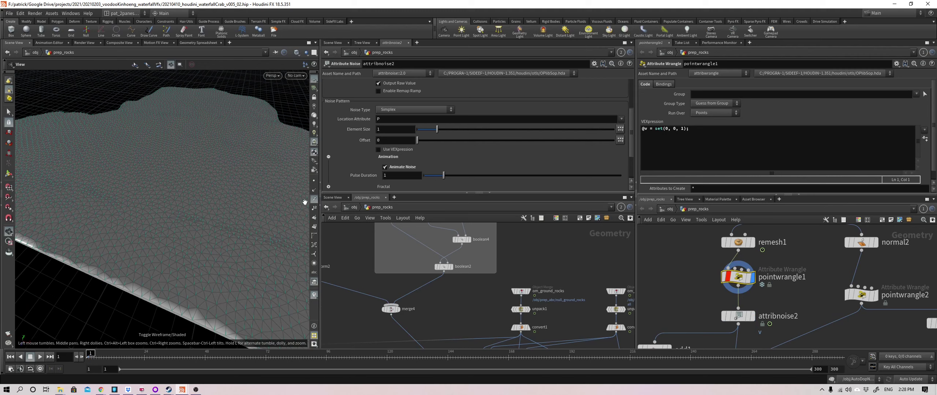
{"action": "middle_click_drag", "start_coordinate": [713, 297], "coordinate": [700, 285]}
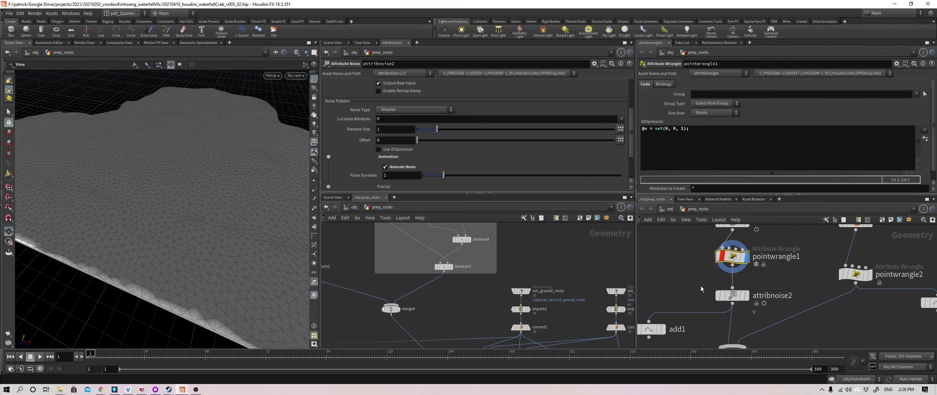
Display attribnoise2 in wireframe with the velocity trails turned on.
{"action": "mouse_move", "coordinate": [746, 300]}
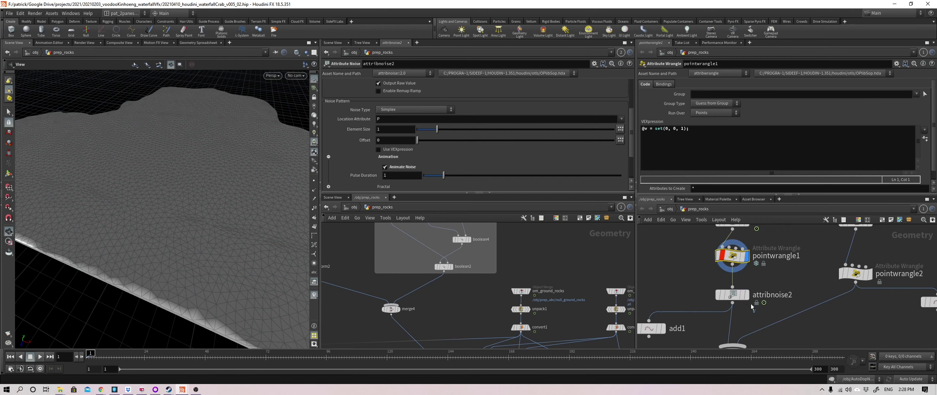
{"action": "left_click", "coordinate": [746, 295]}
{"action": "right_click_drag", "start_coordinate": [202, 224], "coordinate": [207, 225]}
{"action": "key", "text": "w"}
{"action": "mouse_move", "coordinate": [207, 225]}
{"action": "middle_mouse_down"}
{"action": "mouse_move", "coordinate": [198, 208]}
{"action": "mouse_move", "coordinate": [243, 191]}
{"action": "mouse_move", "coordinate": [247, 198]}
{"action": "middle_mouse_up"}
{"action": "left_click", "coordinate": [314, 199]}
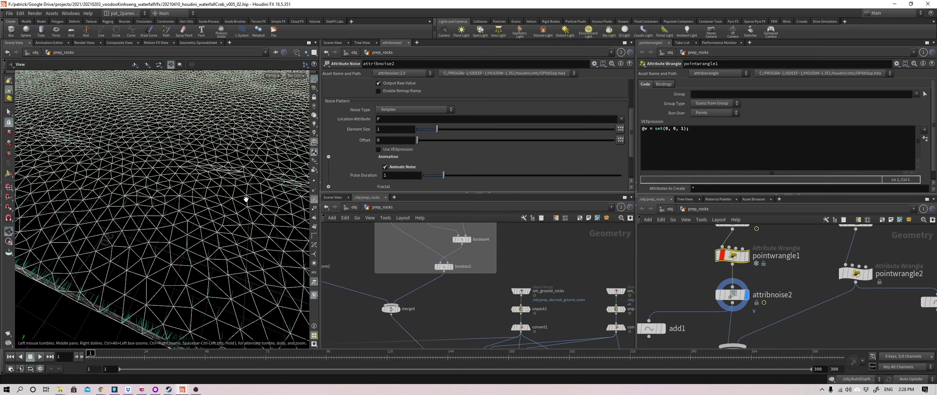
Display add1 and inspect the noise-varied velocity vectors downstream of the locked pointwrangle1.
{"action": "left_click", "coordinate": [662, 328]}
{"action": "middle_click_drag", "start_coordinate": [639, 335], "coordinate": [670, 320]}
{"action": "left_click", "coordinate": [689, 313]}
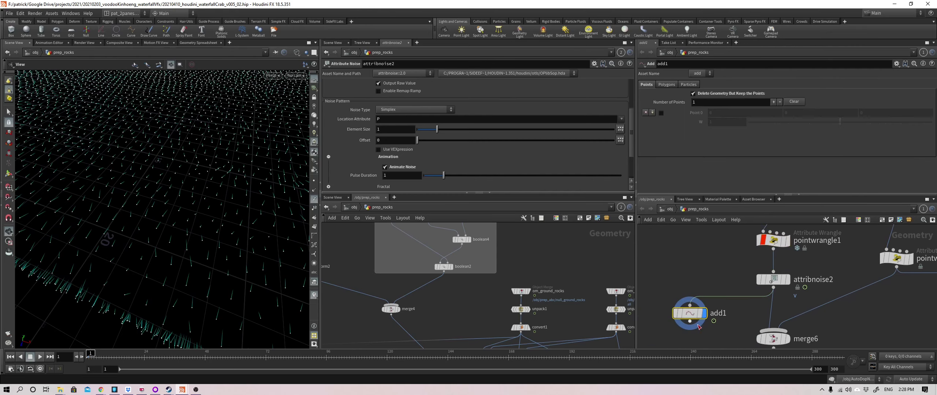
{"action": "left_click_drag", "start_coordinate": [240, 239], "coordinate": [219, 238]}
{"action": "middle_click_drag", "start_coordinate": [670, 289], "coordinate": [671, 285]}
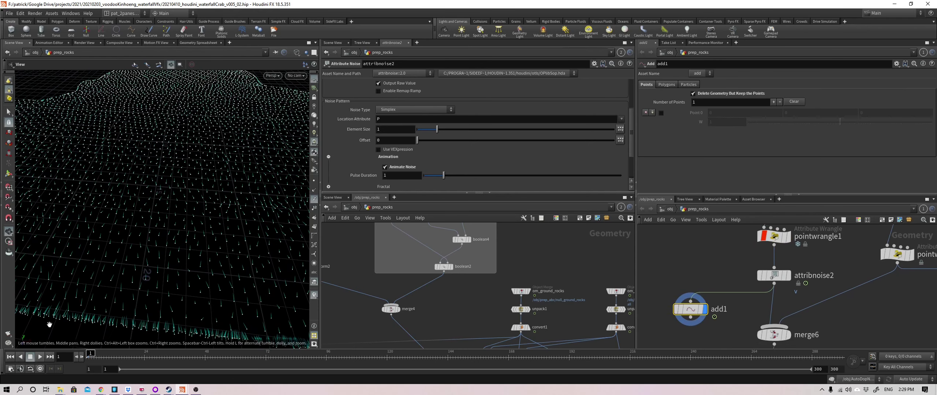
{"action": "mouse_move", "coordinate": [93, 329]}
{"action": "left_mouse_down"}
{"action": "mouse_move", "coordinate": [129, 303]}
{"action": "mouse_move", "coordinate": [76, 326]}
{"action": "left_mouse_up"}
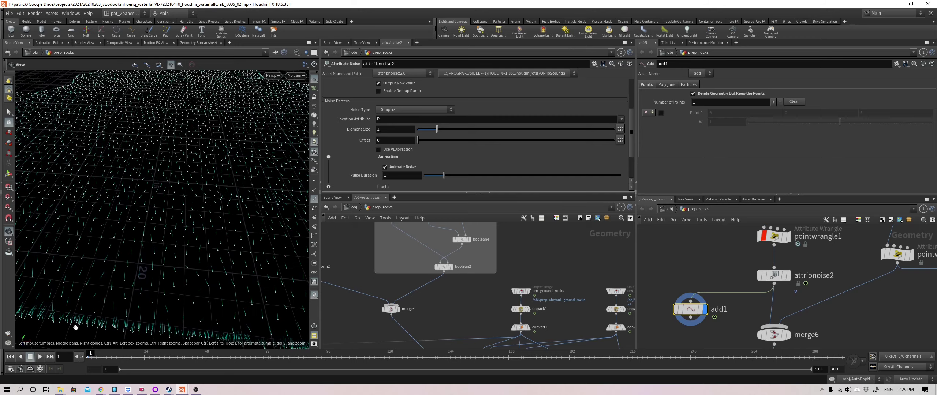
Play the timeline and inspect add1's animated velocity vectors up close.
{"action": "left_click", "coordinate": [41, 361]}
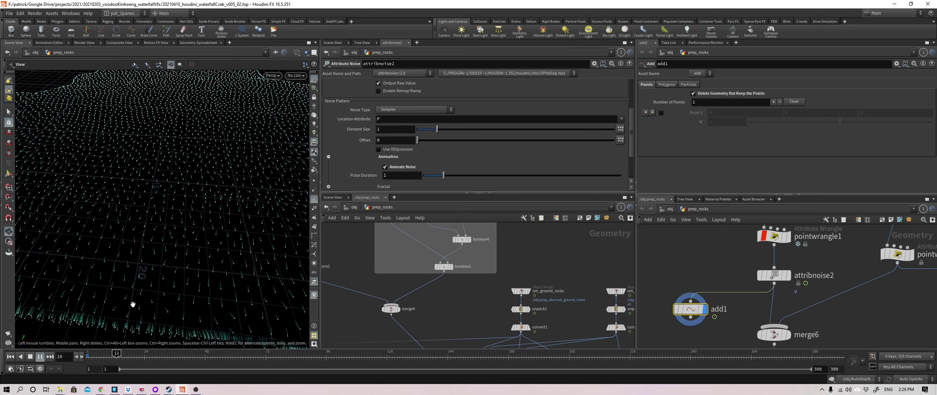
{"action": "left_click_drag", "start_coordinate": [129, 288], "coordinate": [142, 292]}
{"action": "middle_click_drag", "start_coordinate": [142, 292], "coordinate": [140, 256]}
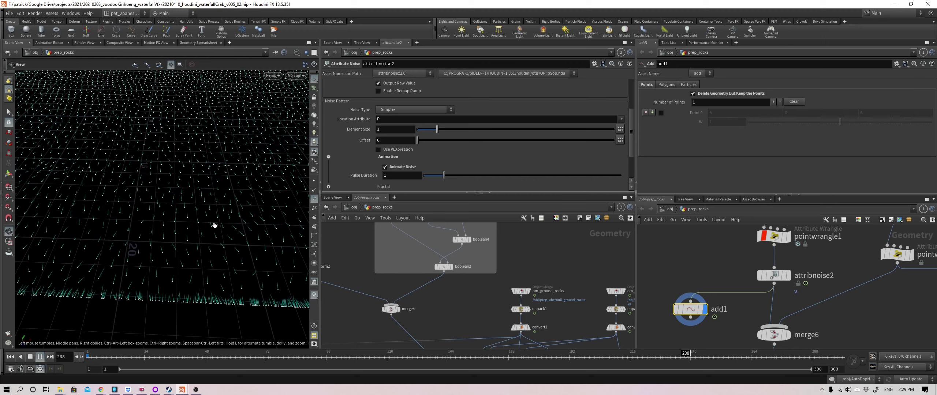
{"action": "right_click_drag", "start_coordinate": [212, 226], "coordinate": [218, 247]}
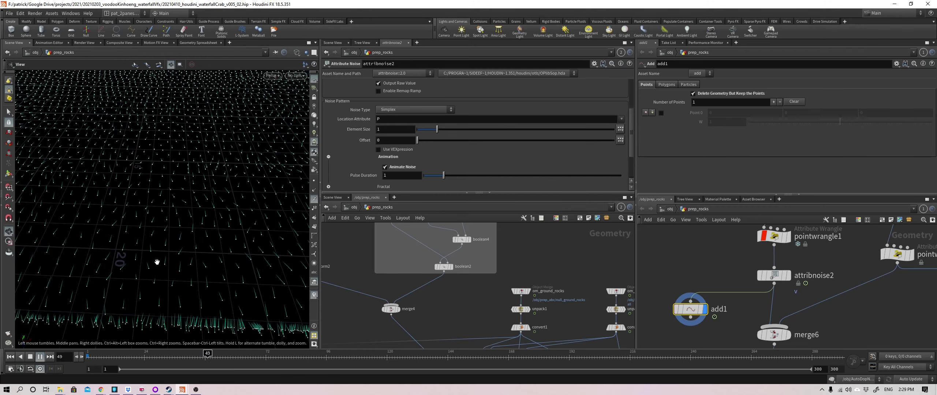
Select the locked pointwrangle1 and look over the upstream nodes around boolean3, group2 and split1.
{"action": "left_click", "coordinate": [773, 235]}
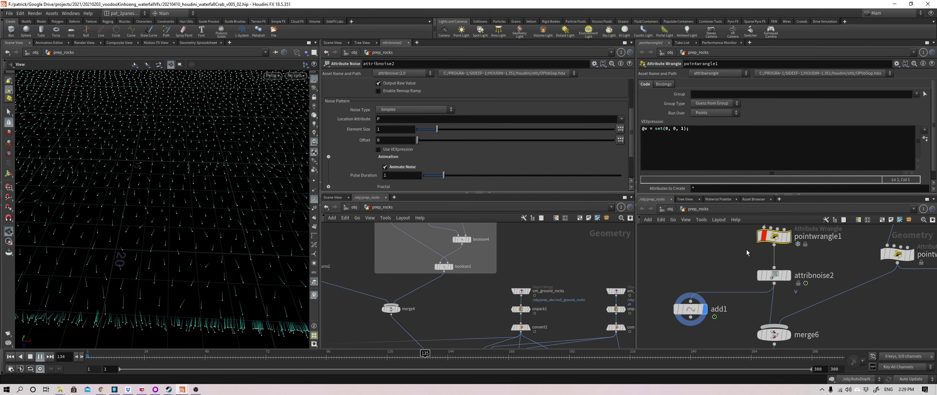
{"action": "scroll", "coordinate": [747, 249], "scroll_direction": "down", "scroll_amount": 2}
{"action": "middle_click_drag", "start_coordinate": [725, 271], "coordinate": [709, 315]}
{"action": "middle_click_drag", "start_coordinate": [735, 236], "coordinate": [715, 310]}
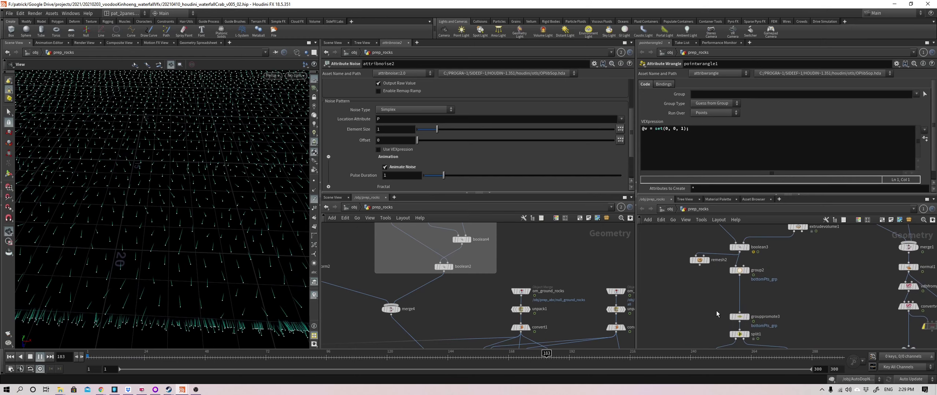
{"action": "middle_click_drag", "start_coordinate": [715, 250], "coordinate": [715, 224]}
{"action": "middle_click_drag", "start_coordinate": [696, 322], "coordinate": [698, 249]}
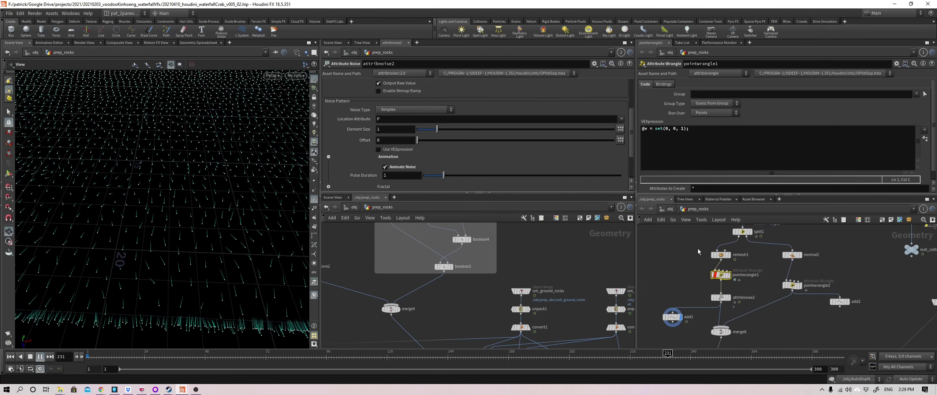
{"action": "scroll", "coordinate": [697, 249], "scroll_direction": "up", "scroll_amount": 3}
{"action": "middle_click_drag", "start_coordinate": [708, 296], "coordinate": [708, 262]}
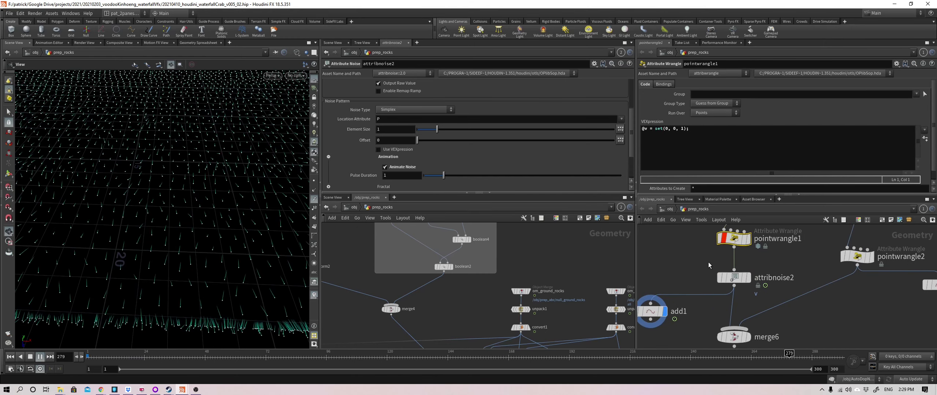
{"action": "left_click", "coordinate": [734, 262]}
{"action": "key", "text": "Delete"}
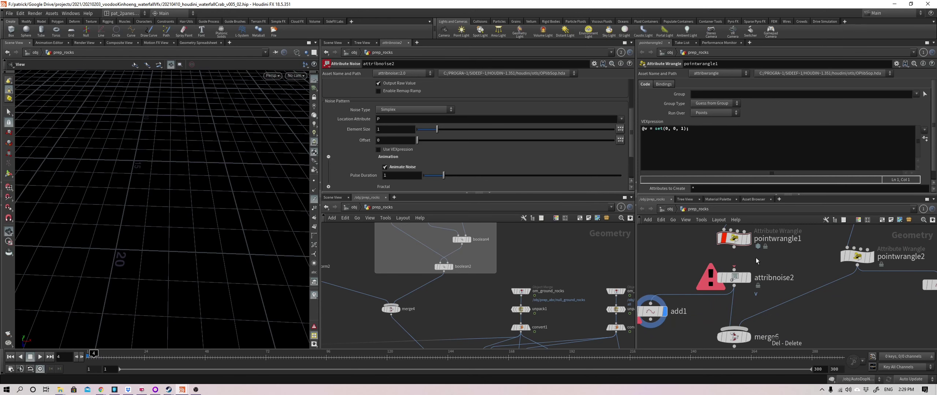
{"action": "key", "text": "ctrl+z"}
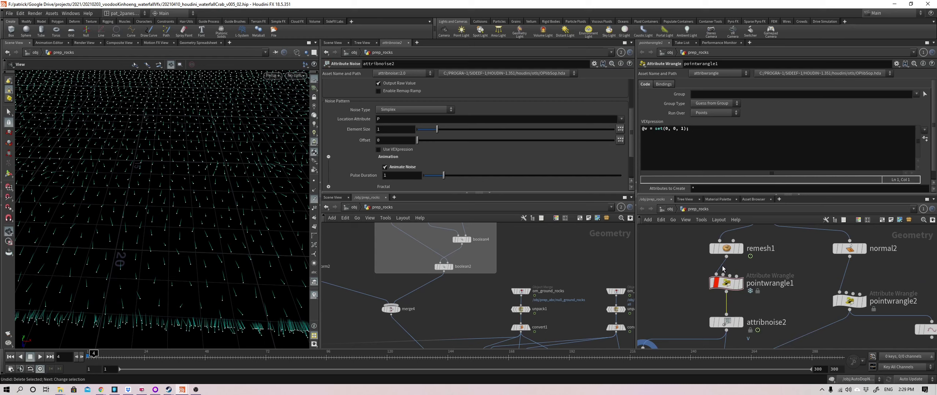
Disconnect remesh1 from pointwrangle1 and display the locked pointwrangle1.
{"action": "left_click", "coordinate": [722, 269]}
{"action": "key", "text": "Delete"}
{"action": "left_click_drag", "start_coordinate": [668, 268], "coordinate": [748, 300]}
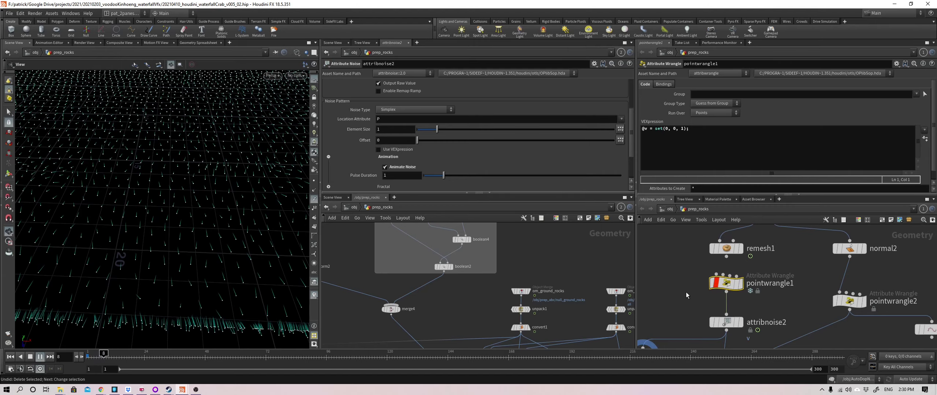
{"action": "left_click", "coordinate": [739, 285]}
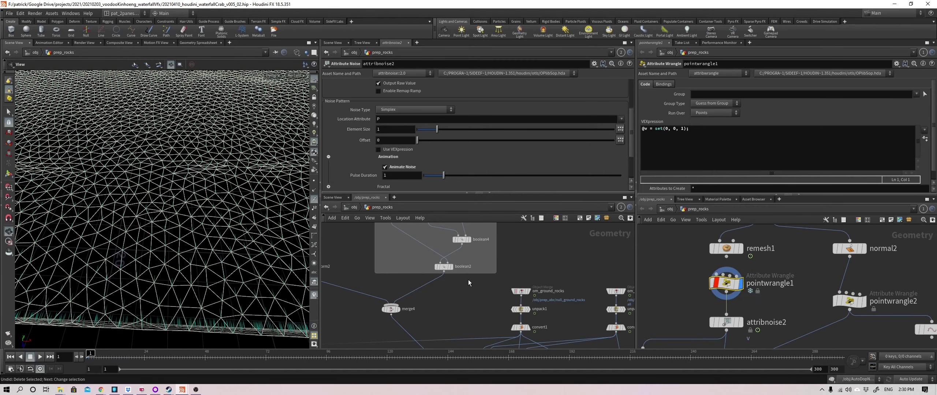
Inspect the displayed wireframe and the locked pointwrangle1 between remesh1 and attribnoise2.
{"action": "left_click_drag", "start_coordinate": [268, 220], "coordinate": [265, 198]}
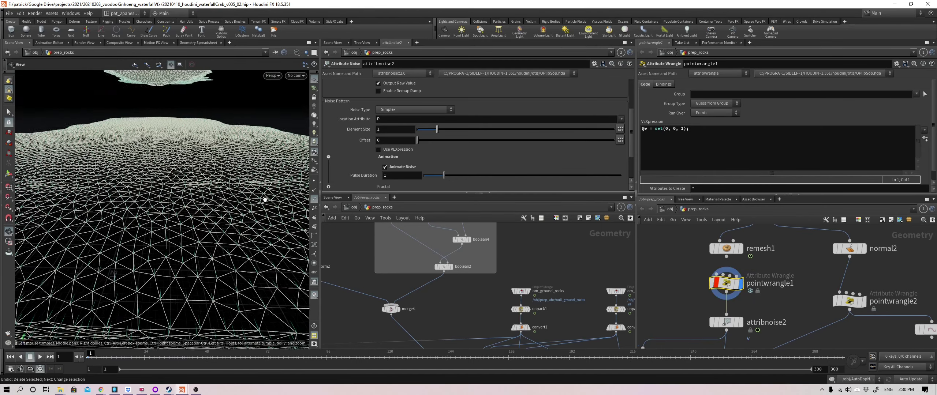
{"action": "middle_click_drag", "start_coordinate": [686, 281], "coordinate": [685, 299]}
{"action": "left_click", "coordinate": [715, 291]}
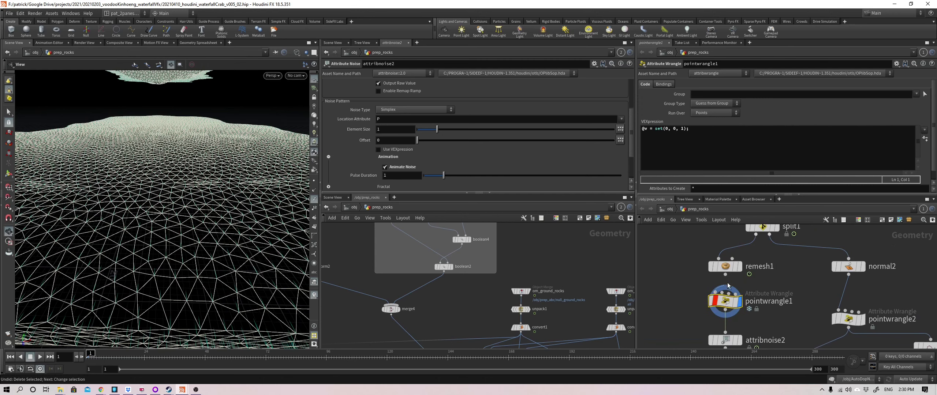
{"action": "left_click", "coordinate": [728, 281]}
{"action": "mouse_move", "coordinate": [704, 300]}
Switch to the browser, read the Locking geometry nodes page on the lock flag's two effects, and return to Houdini.
{"action": "key", "text": "alt+Tab"}
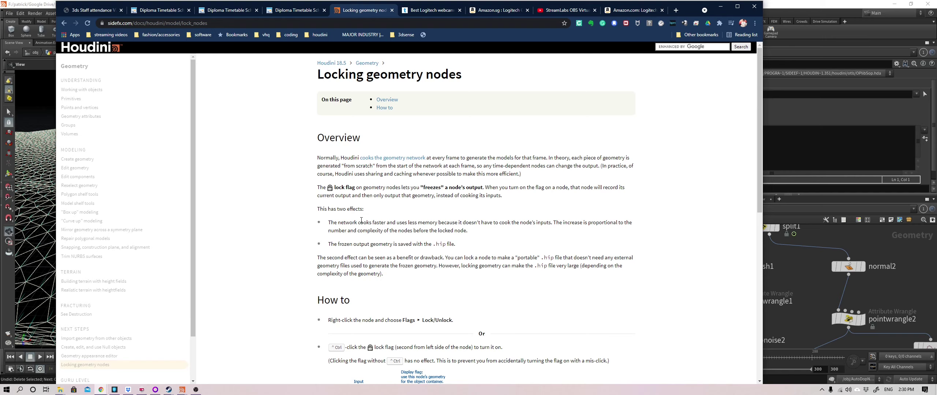
{"action": "left_click_drag", "start_coordinate": [358, 222], "coordinate": [465, 231]}
{"action": "left_click", "coordinate": [434, 225]}
{"action": "left_click_drag", "start_coordinate": [404, 223], "coordinate": [462, 223]}
{"action": "left_click", "coordinate": [478, 232]}
{"action": "left_click_drag", "start_coordinate": [552, 223], "coordinate": [569, 232]}
{"action": "left_click", "coordinate": [569, 231]}
{"action": "left_click_drag", "start_coordinate": [513, 223], "coordinate": [570, 231]}
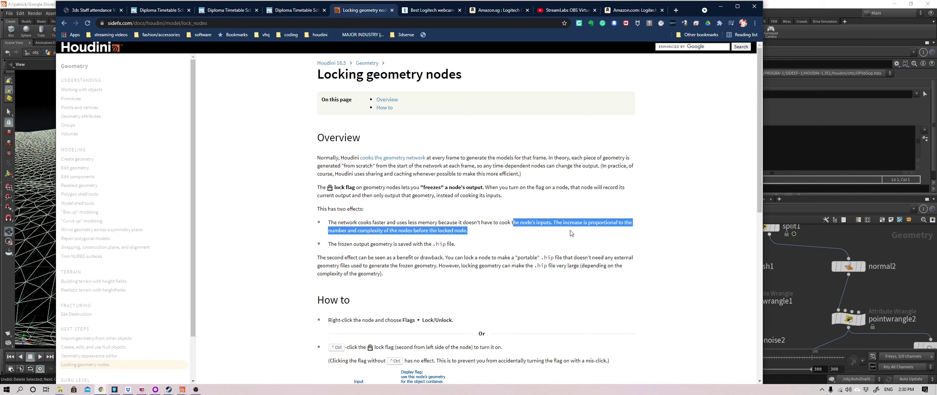
{"action": "left_click", "coordinate": [571, 234]}
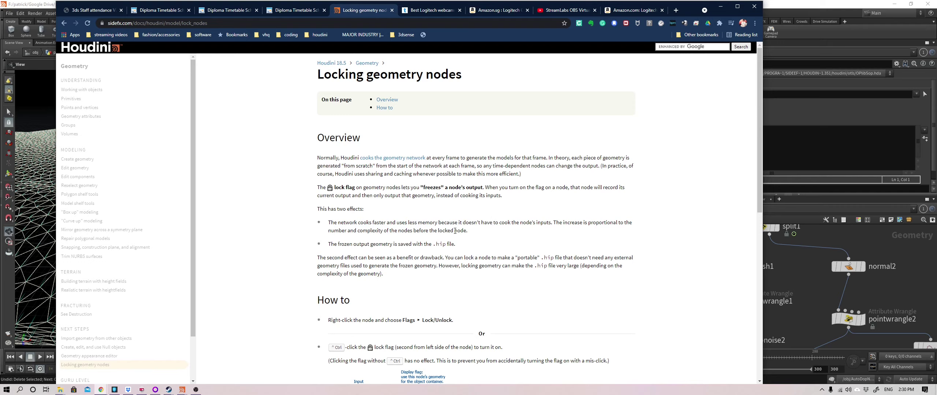
{"action": "left_click_drag", "start_coordinate": [342, 231], "coordinate": [411, 244]}
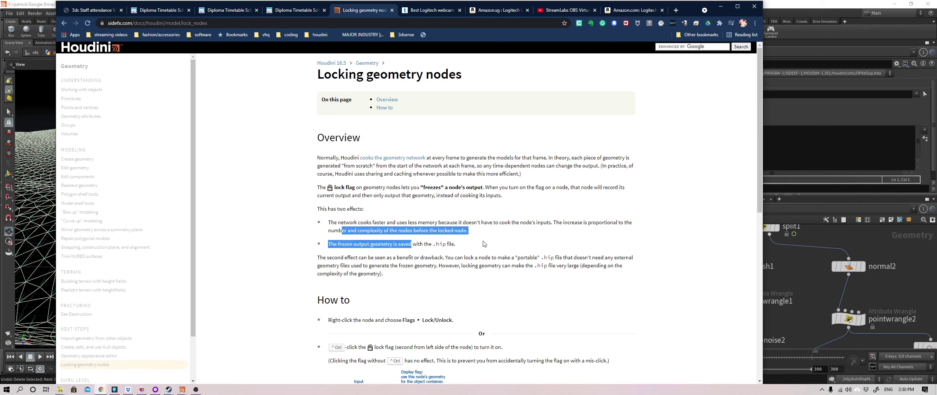
{"action": "left_click_drag", "start_coordinate": [569, 222], "coordinate": [600, 232]}
{"action": "left_click", "coordinate": [553, 238]}
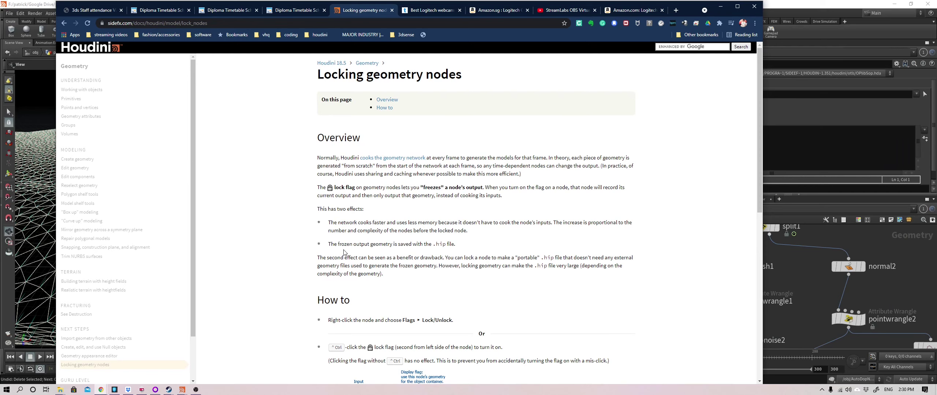
{"action": "left_click_drag", "start_coordinate": [338, 244], "coordinate": [416, 244]}
{"action": "left_click", "coordinate": [807, 285]}
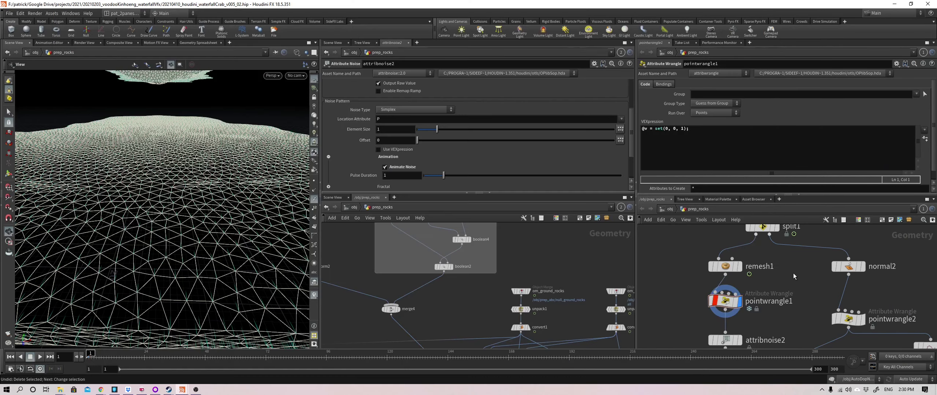
Save the scene with pointwrangle1 locked as 20210410_houdini_waterfallCrab_v005_02.hip and check its size in the project folder.
{"action": "mouse_move", "coordinate": [60, 388]}
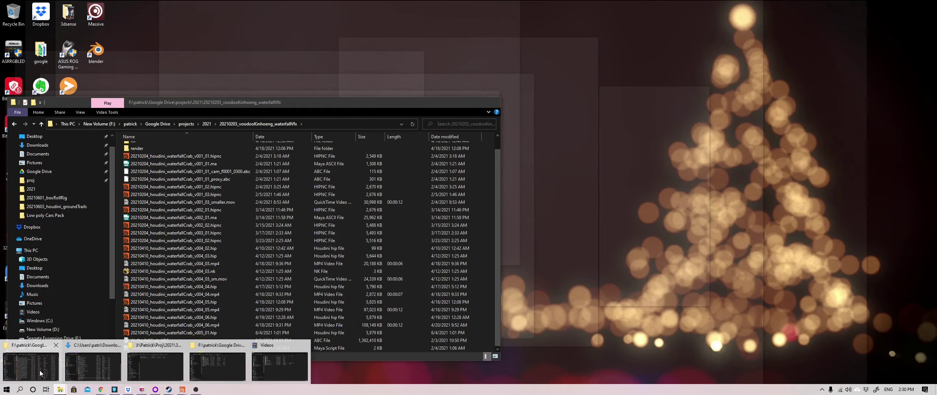
{"action": "left_click", "coordinate": [41, 374]}
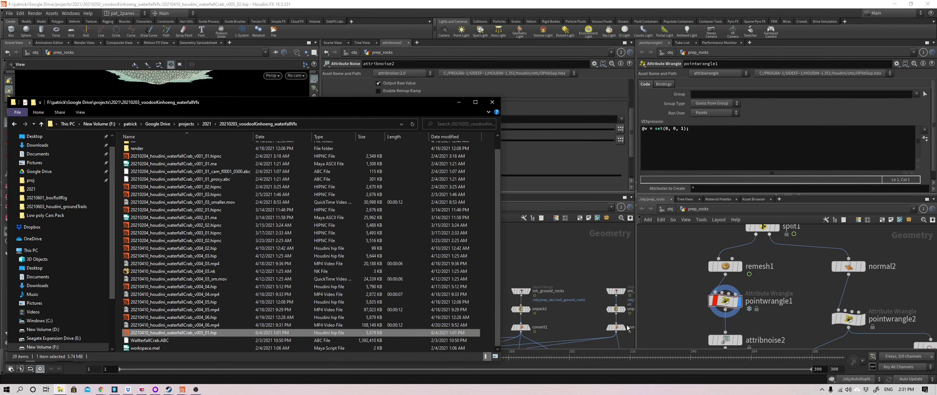
{"action": "left_click", "coordinate": [657, 309]}
{"action": "key", "text": "ctrl+shift+s"}
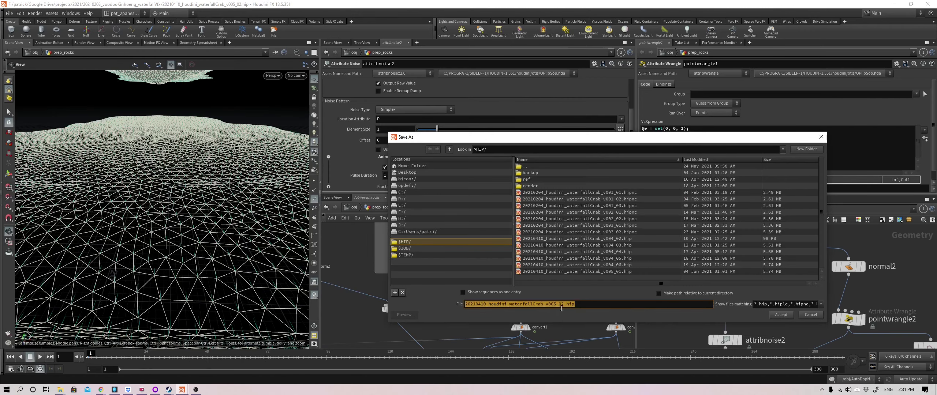
{"action": "left_click", "coordinate": [562, 305]}
{"action": "key", "text": "alt+Tab"}
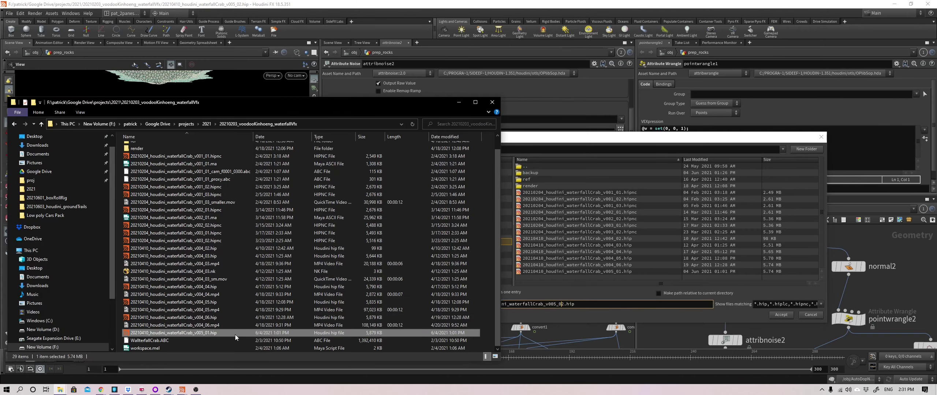
{"action": "left_click", "coordinate": [583, 303]}
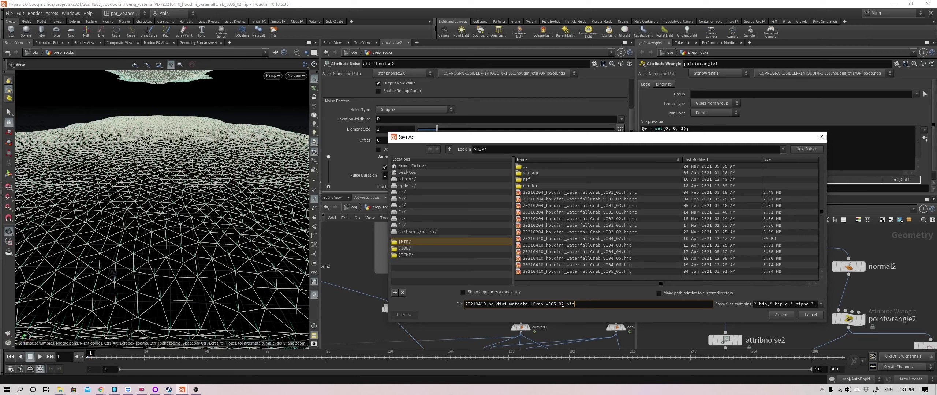
{"action": "left_click", "coordinate": [785, 316]}
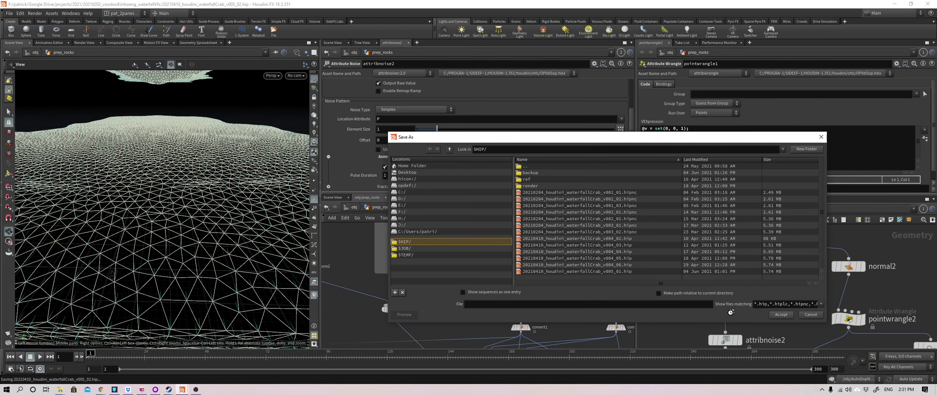
{"action": "key", "text": "alt+Tab"}
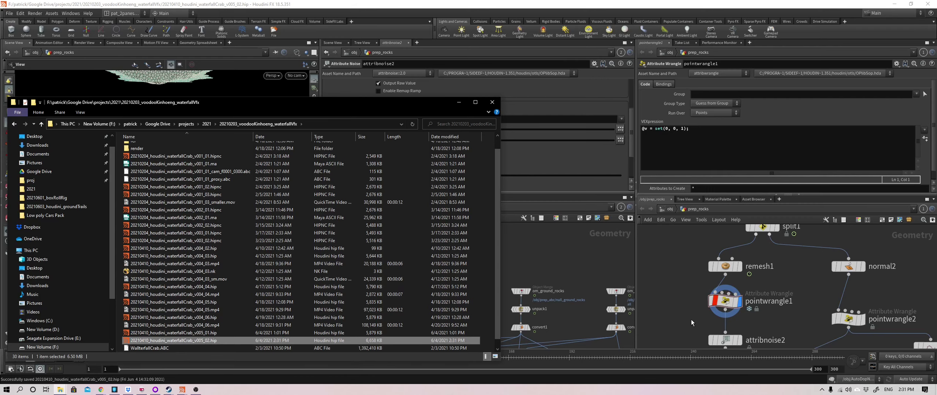
Unlock pointwrangle1, save the scene again and compare the v005_01 and v005_02 file sizes in the project folder.
{"action": "left_click", "coordinate": [710, 316]}
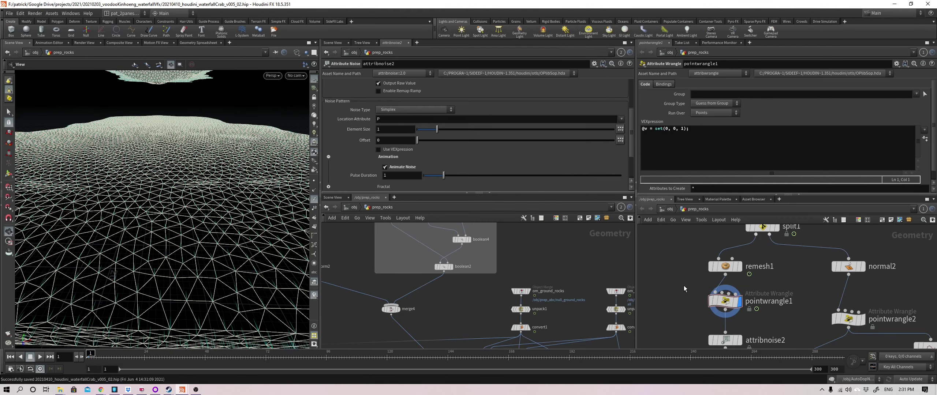
{"action": "key", "text": "ctrl+s"}
{"action": "key", "text": "alt+Tab"}
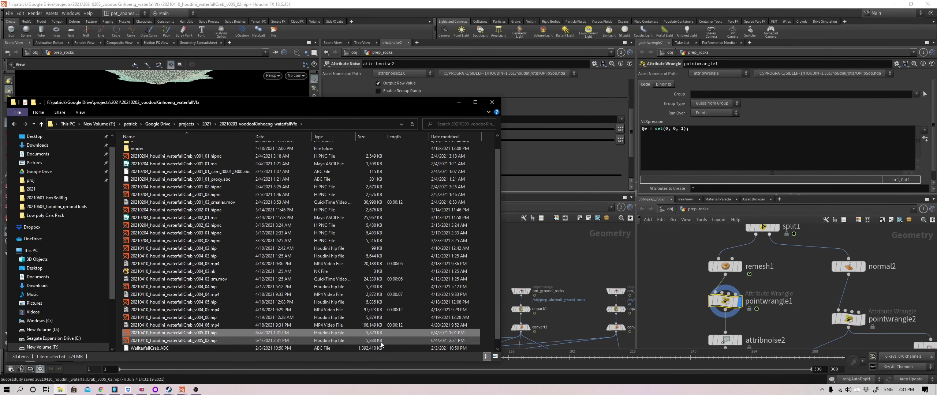
{"action": "left_click", "coordinate": [364, 341]}
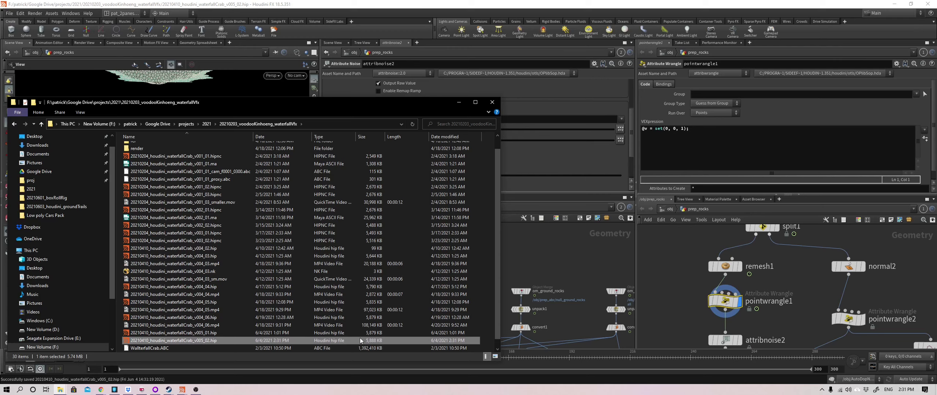
{"action": "left_click", "coordinate": [367, 334]}
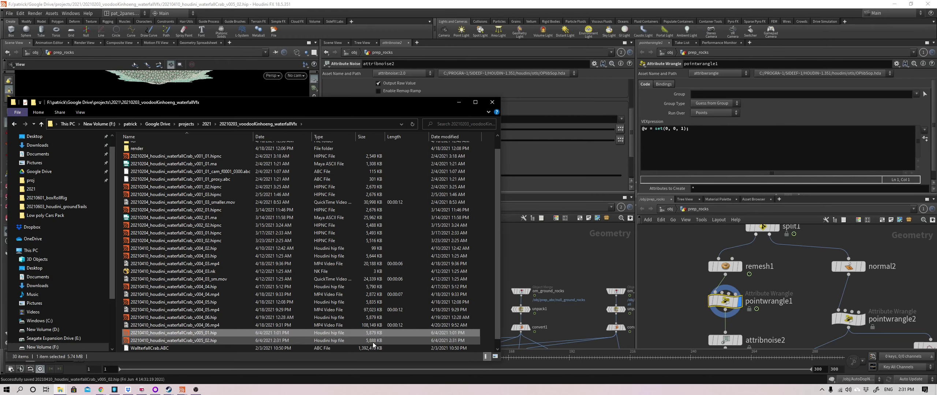
Lock pointwrangle1 again and glance over the saved scene versions in the project folder.
{"action": "left_click", "coordinate": [723, 300]}
{"action": "scroll", "coordinate": [763, 297], "scroll_direction": "down", "scroll_amount": 3}
{"action": "middle_click_drag", "start_coordinate": [812, 268], "coordinate": [759, 303]}
{"action": "middle_click_drag", "start_coordinate": [704, 274], "coordinate": [764, 283]}
{"action": "scroll", "coordinate": [684, 255], "scroll_direction": "up", "scroll_amount": 4}
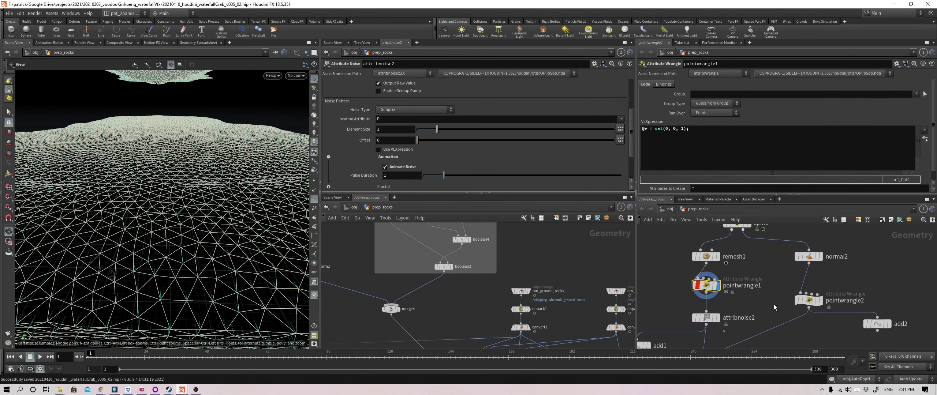
{"action": "key", "text": "alt+Tab"}
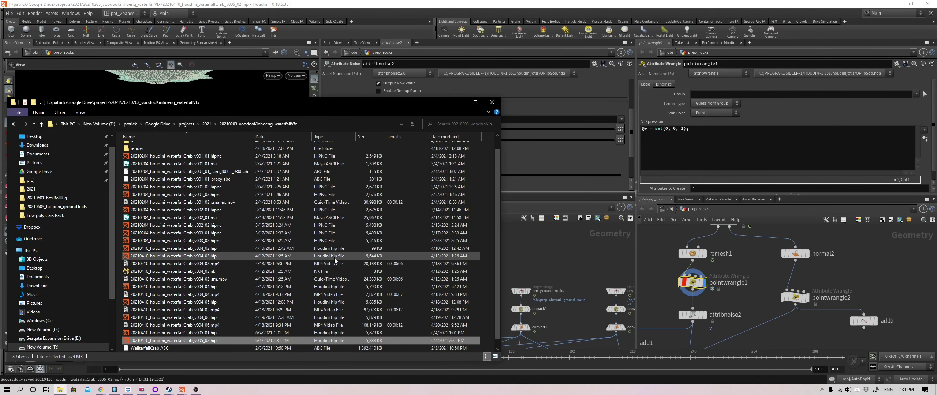
{"action": "left_click", "coordinate": [765, 310]}
Trace om_ground_rocks to its source null_ground_rocks in prep_abc and find WaterfallCrab.ABC in the project folder.
{"action": "scroll", "coordinate": [766, 310], "scroll_direction": "down", "scroll_amount": 4}
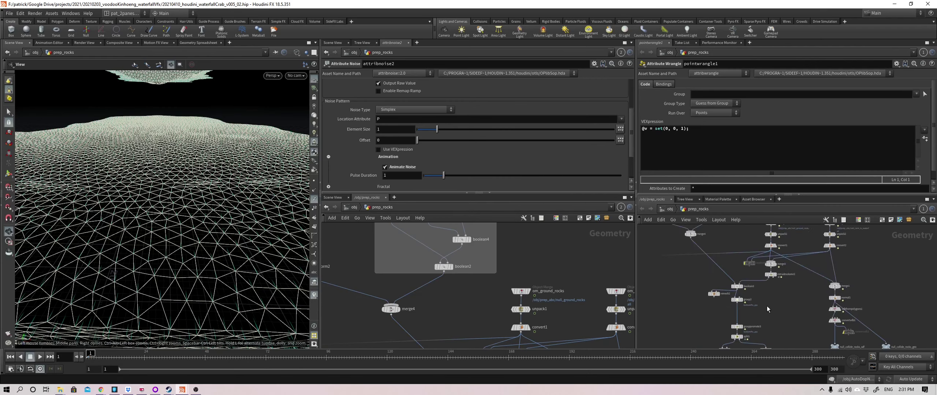
{"action": "middle_click_drag", "start_coordinate": [772, 241], "coordinate": [789, 306]}
{"action": "scroll", "coordinate": [789, 306], "scroll_direction": "up", "scroll_amount": 4}
{"action": "left_click", "coordinate": [794, 304]}
{"action": "key", "text": "alt+Tab"}
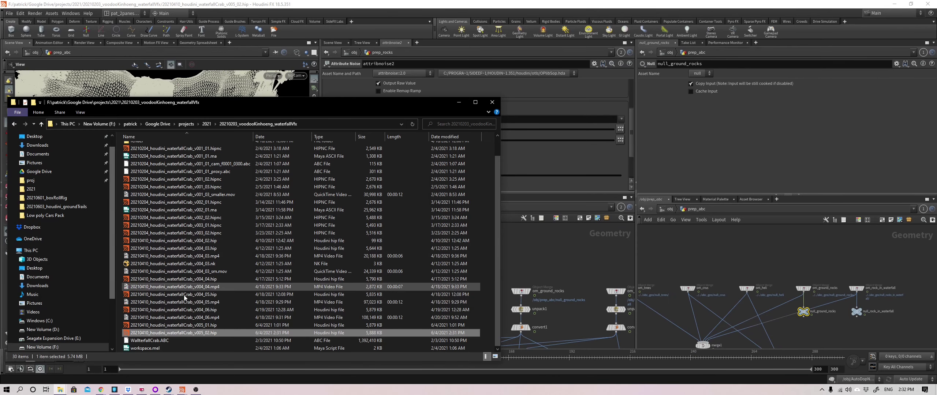
{"action": "left_click", "coordinate": [159, 341]}
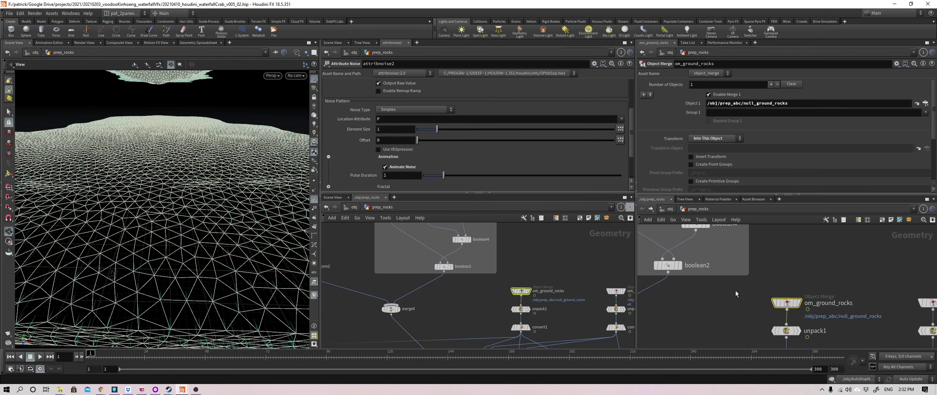
Follow the ground rocks reference from prep_abc into abc_geo and inspect the alembic1 node that loads waterfall.ABC.
{"action": "key", "text": "alt+Tab"}
{"action": "left_click", "coordinate": [650, 209]}
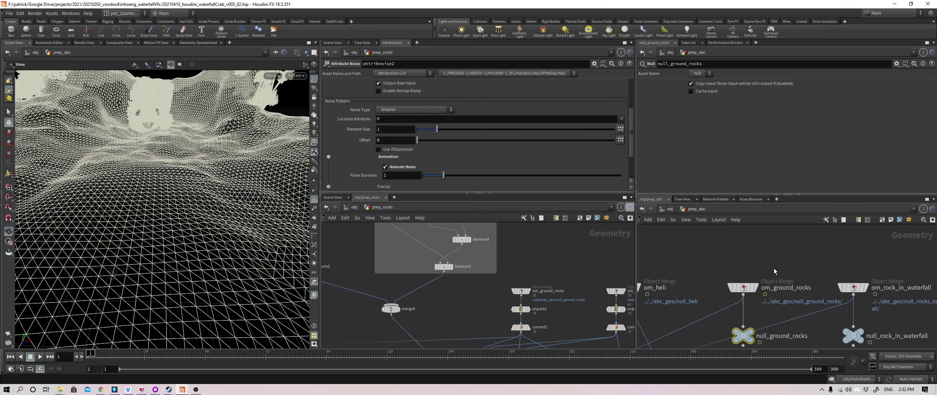
{"action": "left_click", "coordinate": [742, 287]}
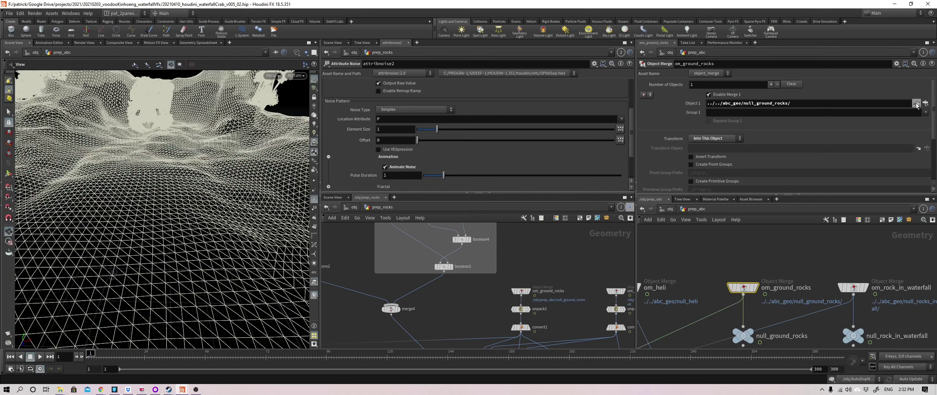
{"action": "left_click", "coordinate": [915, 104]}
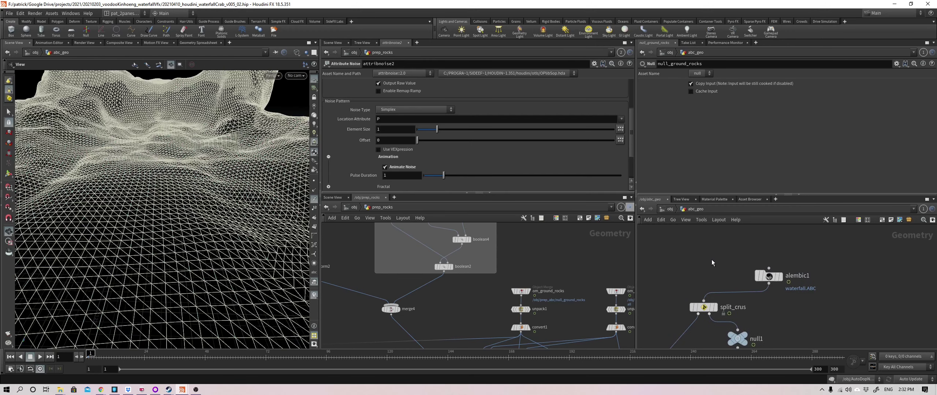
{"action": "left_click", "coordinate": [768, 276]}
{"action": "middle_click_drag", "start_coordinate": [804, 317], "coordinate": [819, 303]}
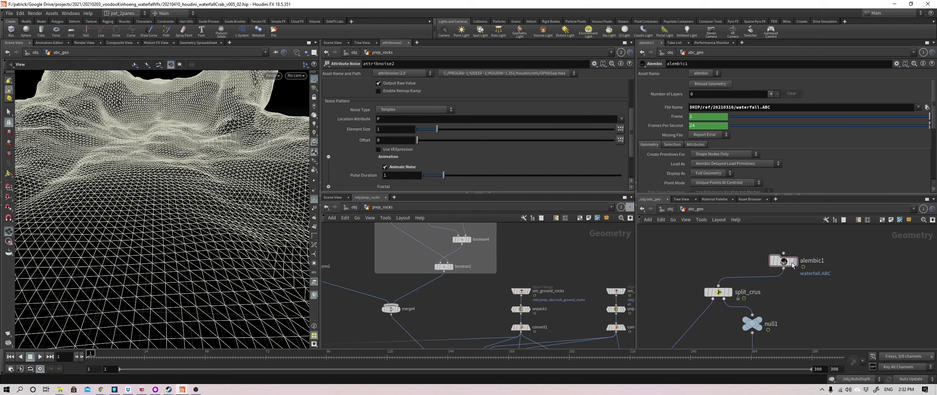
{"action": "mouse_move", "coordinate": [787, 262]}
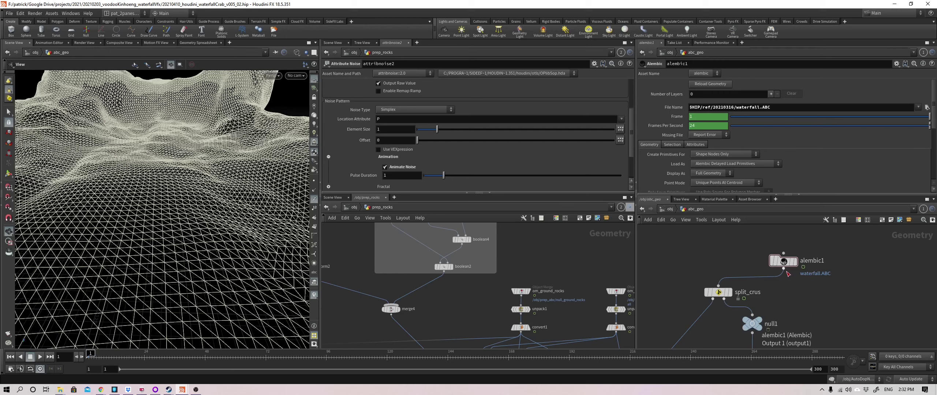
Return to the prep_rocks network and compare the sizes of WaterfallCrab.ABC and the v005_02 scene in the project folder.
{"action": "left_click", "coordinate": [642, 208]}
{"action": "left_click", "coordinate": [641, 209]}
{"action": "middle_click_drag", "start_coordinate": [745, 314], "coordinate": [742, 278]}
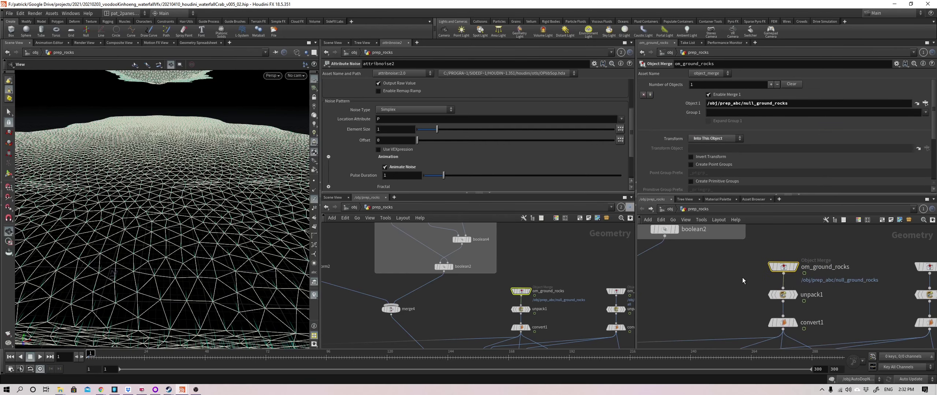
{"action": "key", "text": "alt+Tab"}
{"action": "left_click", "coordinate": [182, 335]}
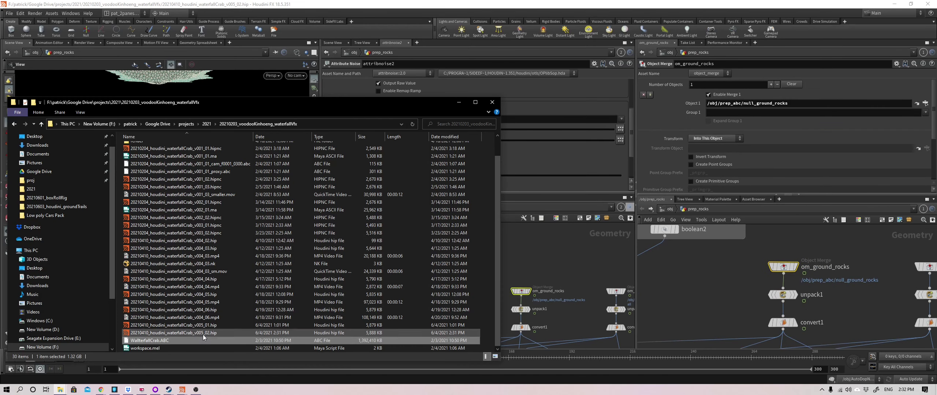
{"action": "left_click", "coordinate": [366, 342]}
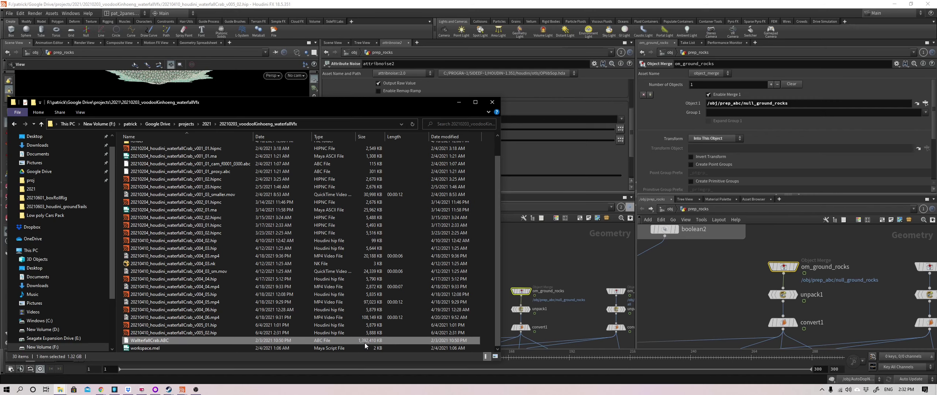
{"action": "left_click", "coordinate": [375, 335]}
Unlock pointwrangle1 in the prep_rocks network and bring up its node ring to point out the lock flag.
{"action": "middle_click_drag", "start_coordinate": [747, 313], "coordinate": [757, 264]}
{"action": "scroll", "coordinate": [741, 264], "scroll_direction": "down", "scroll_amount": 3}
{"action": "middle_click_drag", "start_coordinate": [769, 325], "coordinate": [771, 280]}
{"action": "scroll", "coordinate": [697, 342], "scroll_direction": "up", "scroll_amount": 2}
{"action": "left_click", "coordinate": [671, 276]}
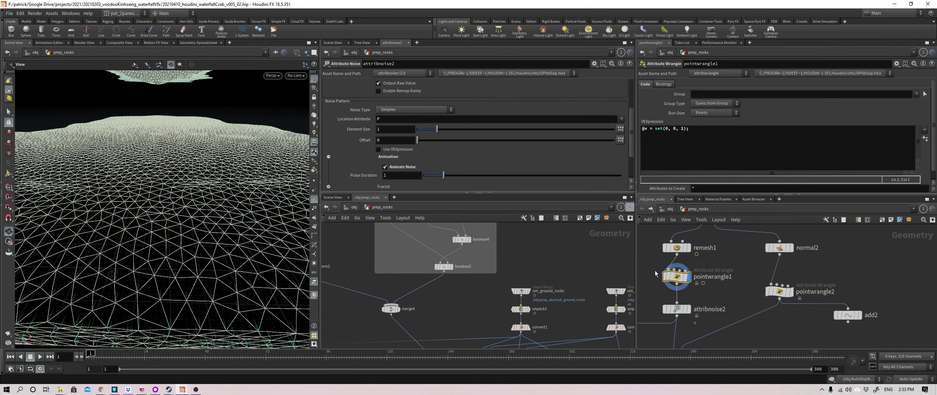
{"action": "middle_click_drag", "start_coordinate": [655, 271], "coordinate": [688, 282]}
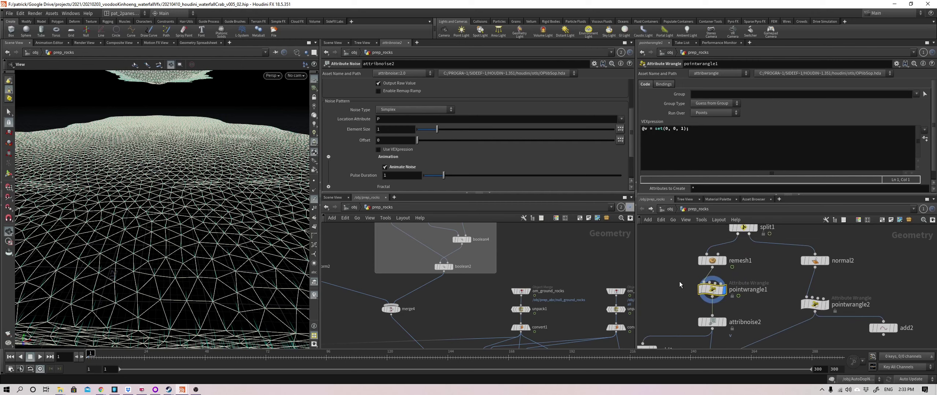
{"action": "mouse_move", "coordinate": [694, 303]}
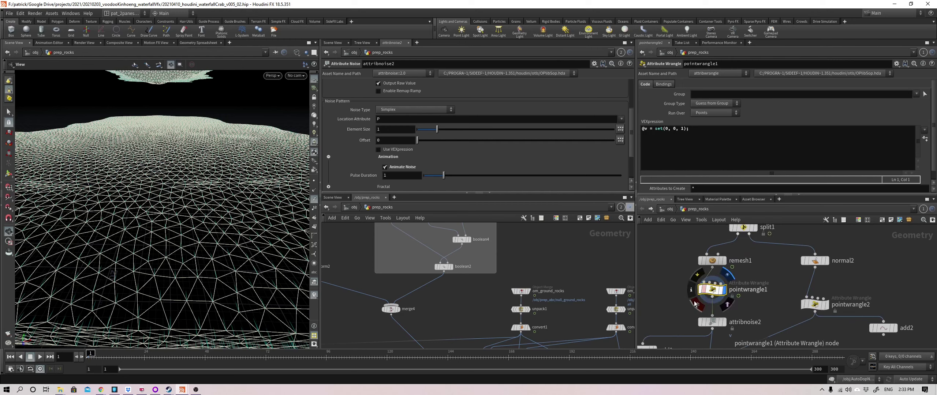
Examine the lock flag on pointwrangle1's node ring and the neighbouring nodes from split1 down to attribnoise2 in prep_rocks.
{"action": "left_click", "coordinate": [699, 307]}
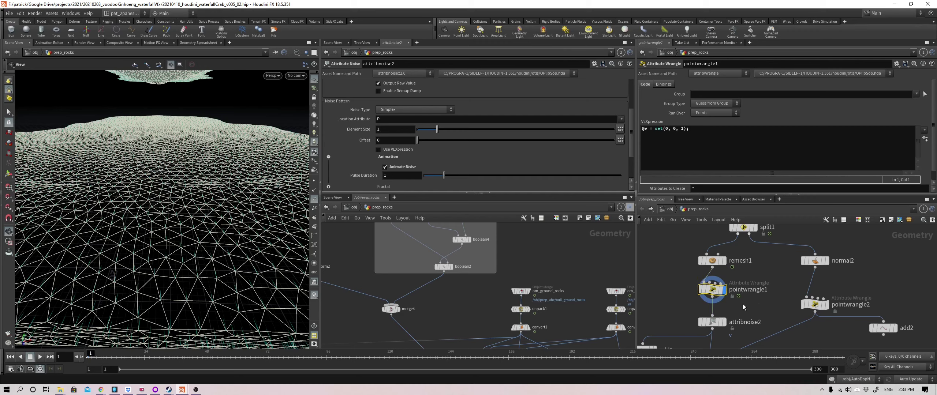
{"action": "mouse_move", "coordinate": [705, 301]}
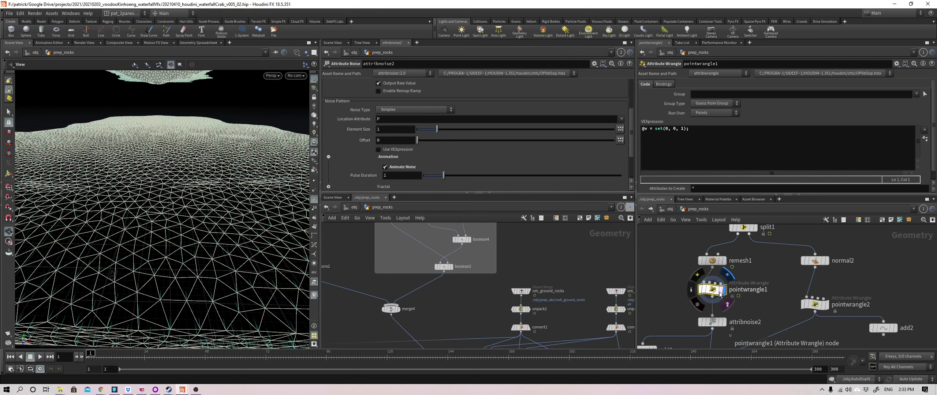
{"action": "left_click_drag", "start_coordinate": [672, 286], "coordinate": [719, 300]}
{"action": "right_click", "coordinate": [720, 300]}
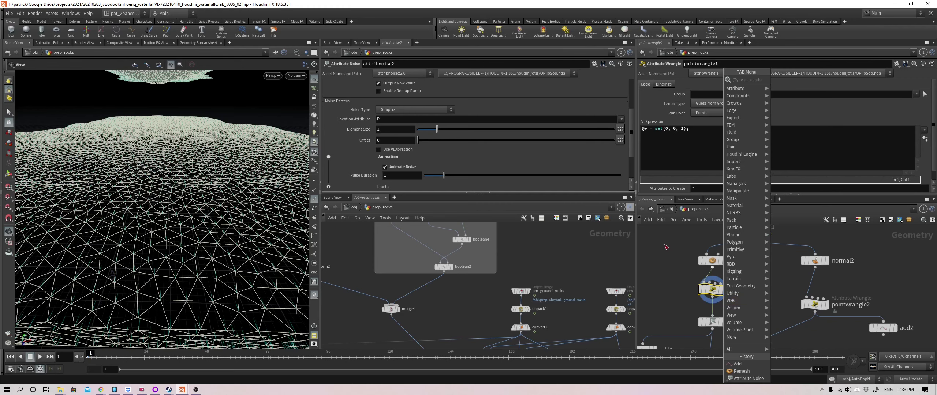
{"action": "left_click", "coordinate": [665, 246]}
{"action": "left_click_drag", "start_coordinate": [665, 281], "coordinate": [757, 303]}
{"action": "mouse_move", "coordinate": [697, 305]}
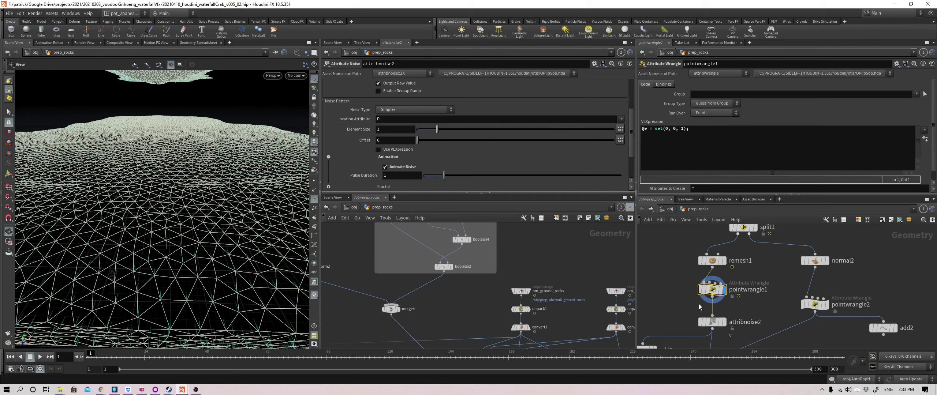
{"action": "left_click", "coordinate": [680, 316]}
{"action": "middle_click_drag", "start_coordinate": [680, 315], "coordinate": [680, 296]}
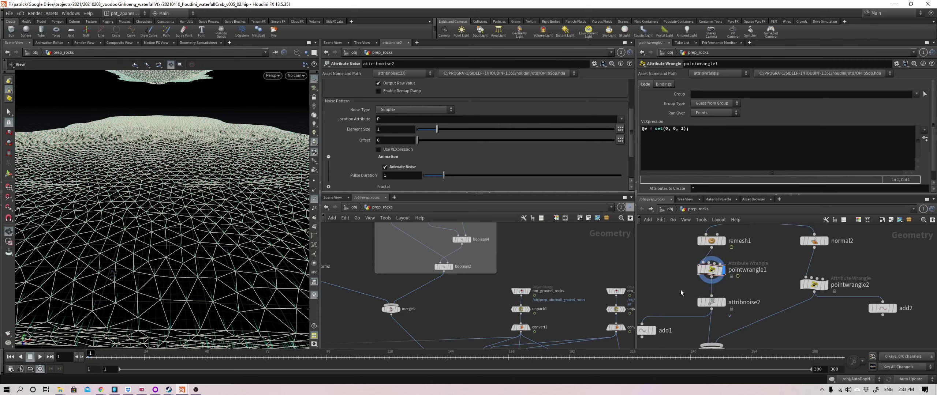
{"action": "scroll", "coordinate": [680, 293], "scroll_direction": "down", "scroll_amount": 5}
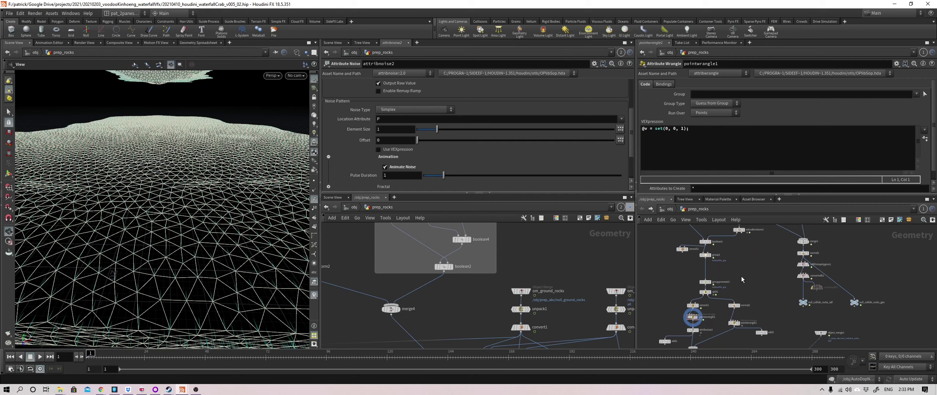
{"action": "scroll", "coordinate": [729, 285], "scroll_direction": "up", "scroll_amount": 4}
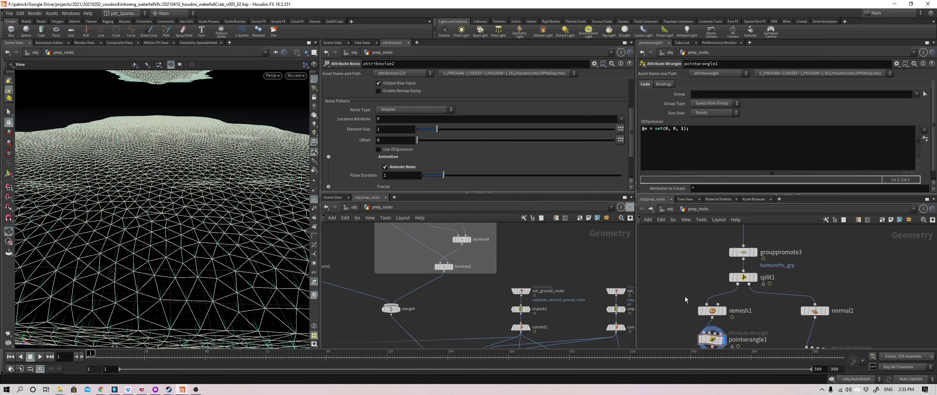
{"action": "scroll", "coordinate": [685, 296], "scroll_direction": "up", "scroll_amount": 1}
{"action": "middle_click_drag", "start_coordinate": [686, 324], "coordinate": [681, 272]}
{"action": "scroll", "coordinate": [679, 283], "scroll_direction": "down", "scroll_amount": 2}
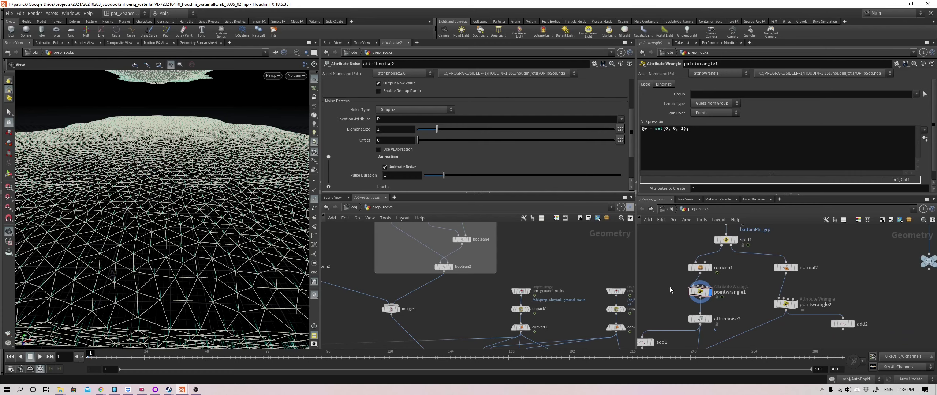
Check the v005_02 scene file in the project folder again, and return to pointwrangle1 in the Houdini network.
{"action": "key", "text": "alt+Tab"}
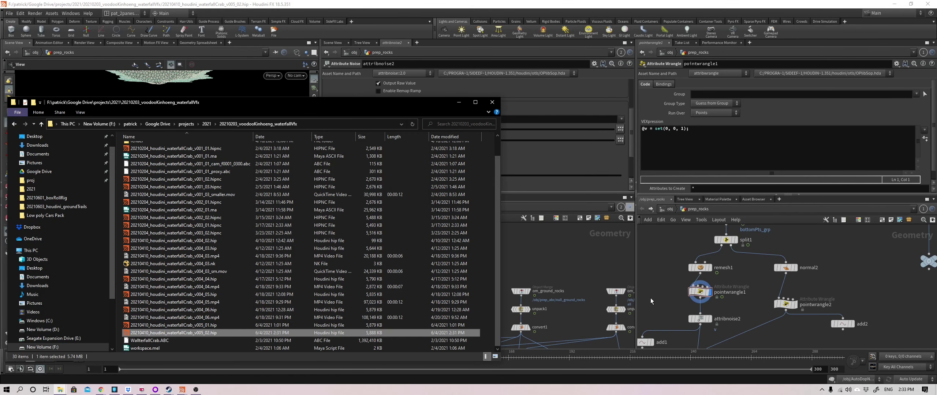
{"action": "left_click", "coordinate": [676, 285]}
{"action": "scroll", "coordinate": [741, 279], "scroll_direction": "up", "scroll_amount": 2}
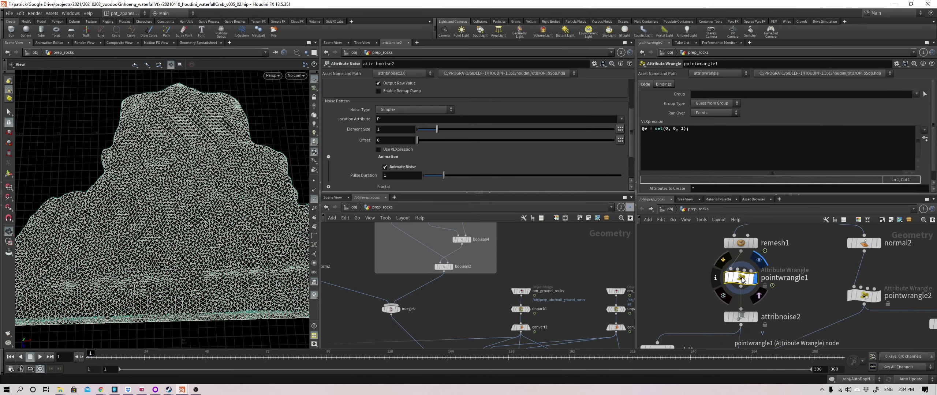